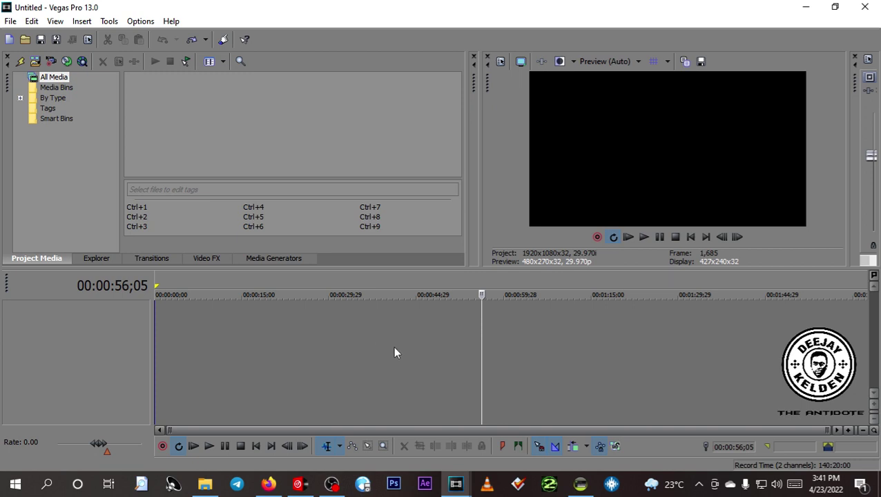
# Switch to ACID Pro 7.0 to look over its workspace and return to Vegas Pro 13.0.
pyautogui.click(580, 483)
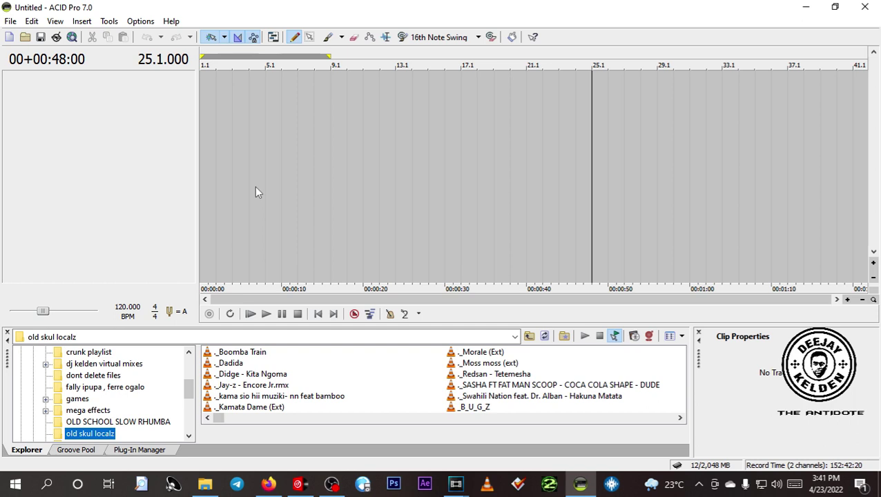
pyautogui.click(807, 8)
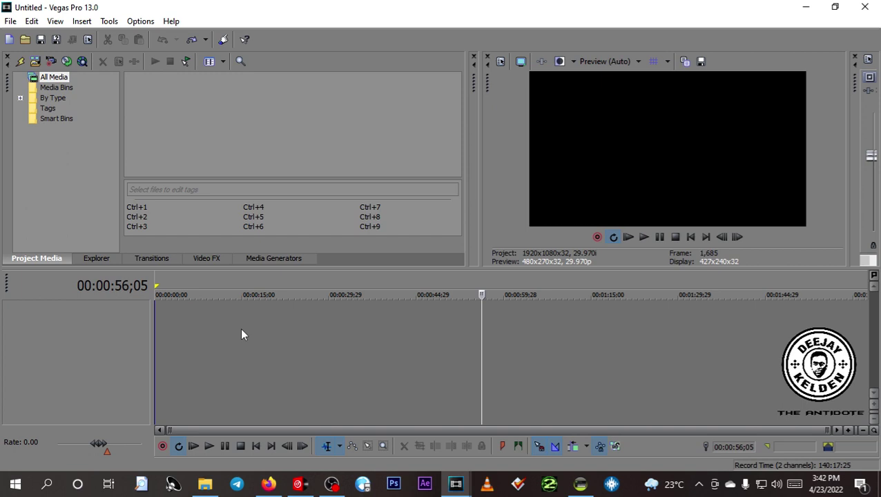
# Create a new project from the HD 1080-60i template (1920x1080, 29.970 fps).
pyautogui.click(13, 21)
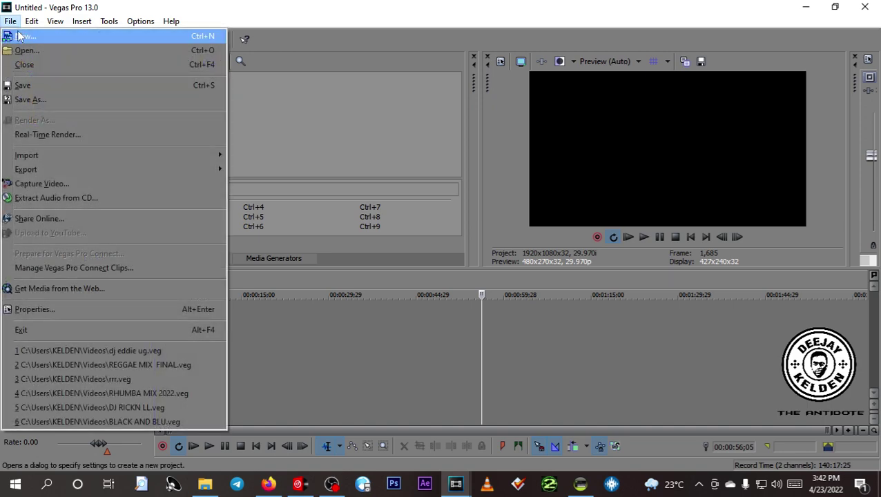
pyautogui.click(21, 40)
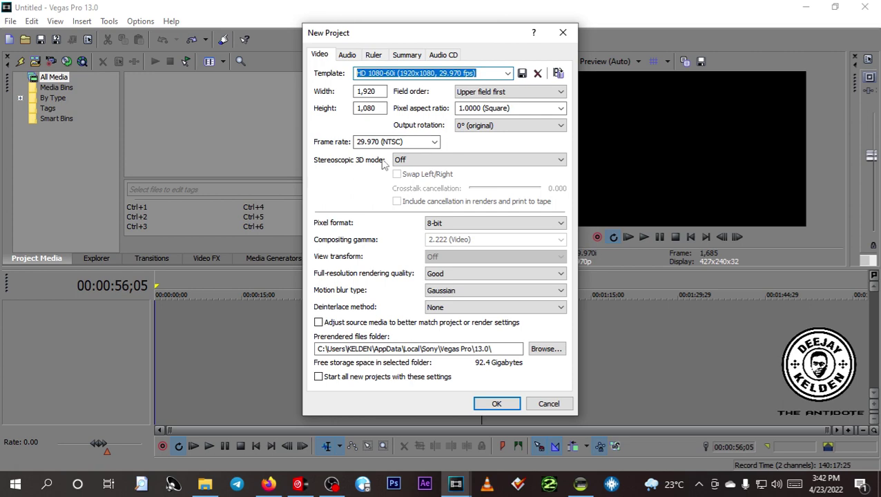
pyautogui.click(493, 403)
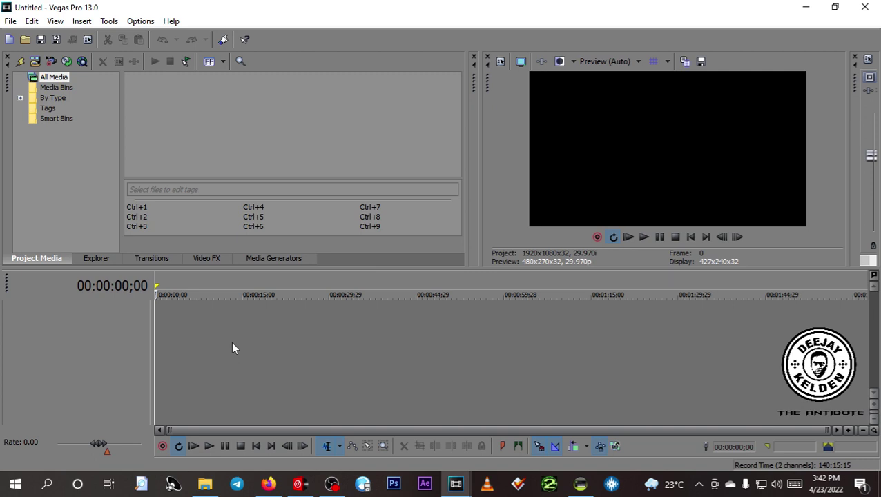
# Insert two audio tracks and one video track into the empty project.
pyautogui.hotkey('ctrl', 'q')
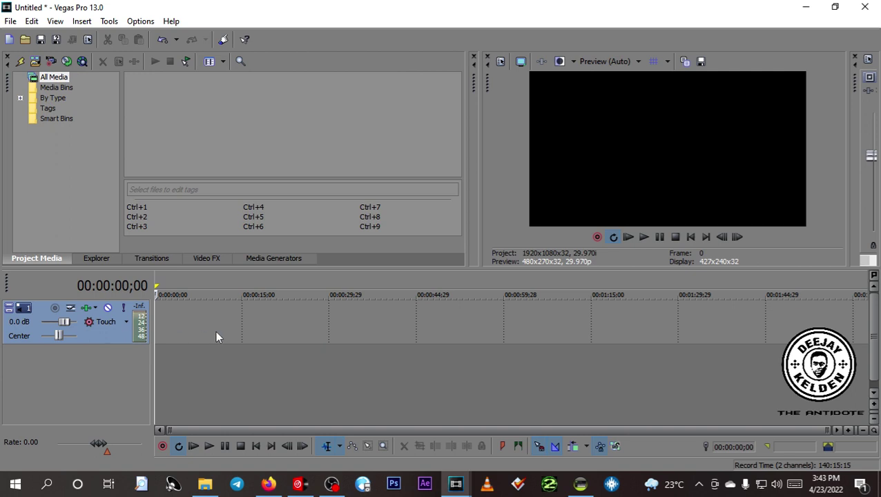
pyautogui.rightClick(124, 372)
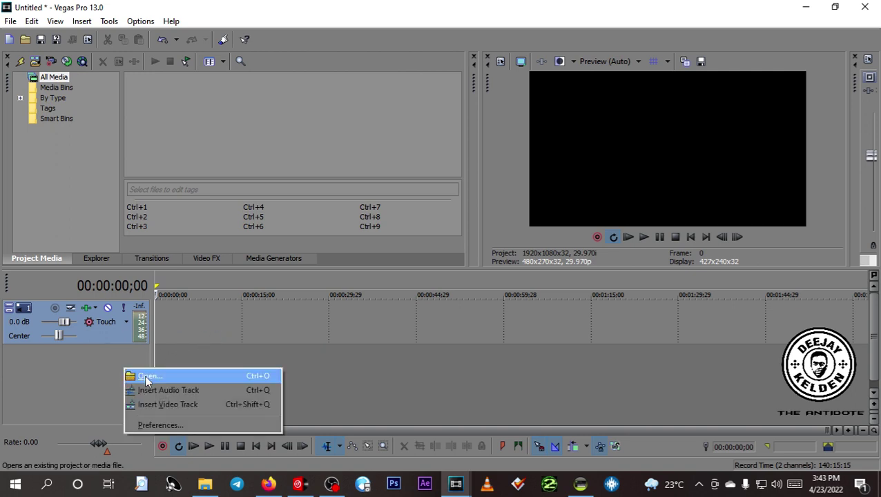
pyautogui.click(183, 395)
pyautogui.rightClick(134, 397)
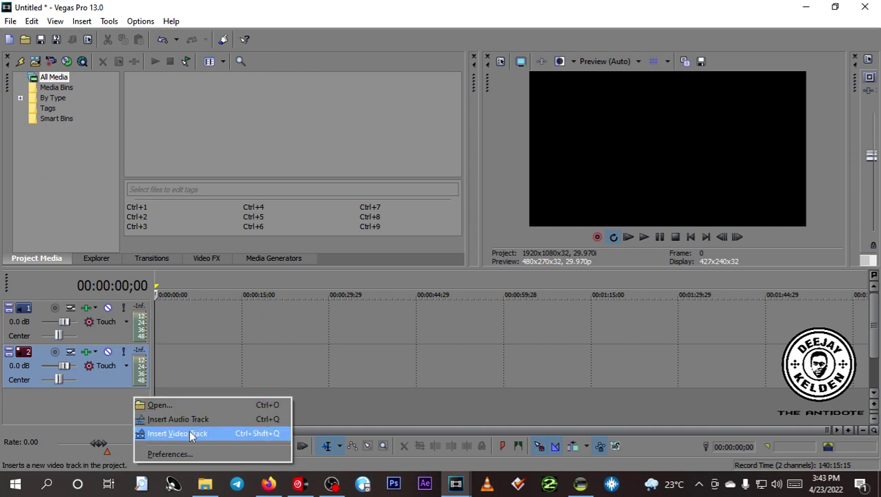
pyautogui.click(191, 434)
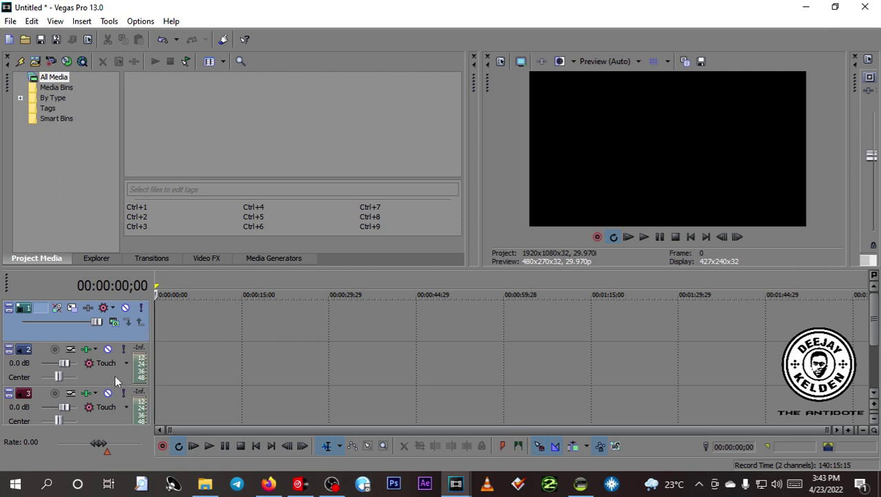
# Undo the insertion of the two audio tracks and the video track.
pyautogui.hotkey('ctrl', 'z')
pyautogui.hotkey('ctrl', 'z')
pyautogui.hotkey('ctrl', 'z')
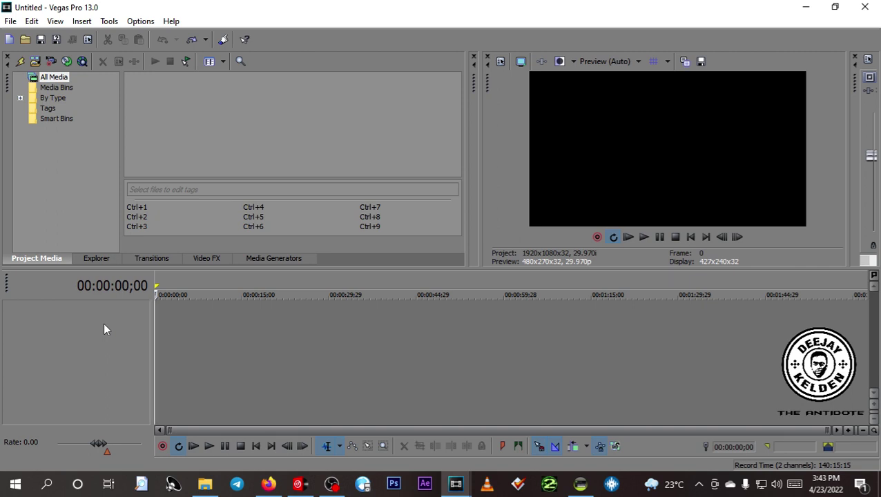
# Insert a single empty video track into the project.
pyautogui.rightClick(105, 329)
pyautogui.click(145, 360)
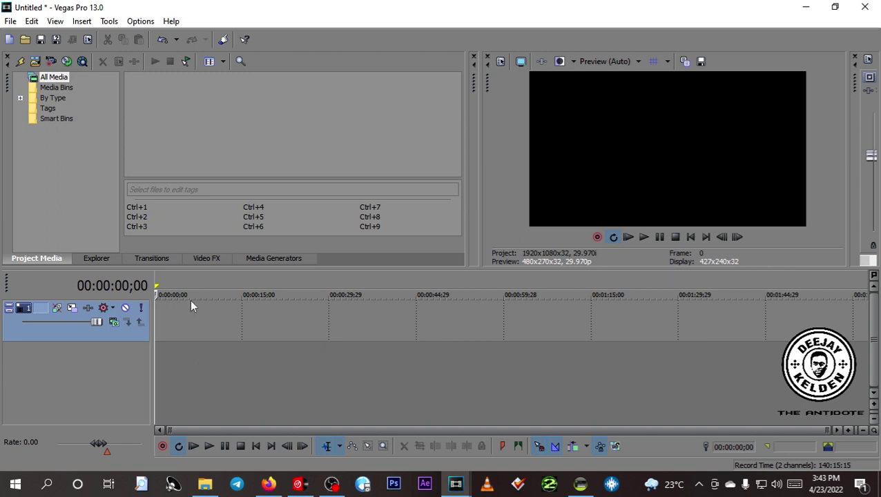
# Open the BANDANA YA ESIR (OFFICIAL VIDEO) file from the 2022 LATEST folder on drive D: and match the project video settings to it.
pyautogui.click(11, 21)
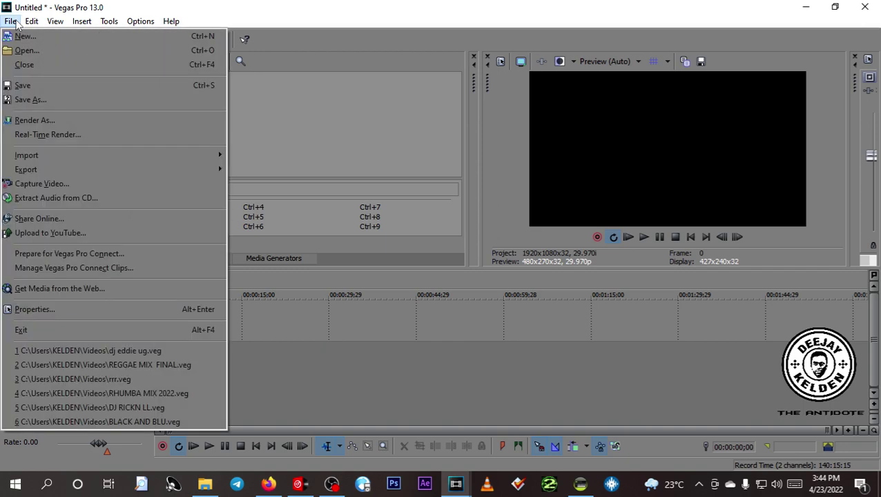
pyautogui.click(23, 53)
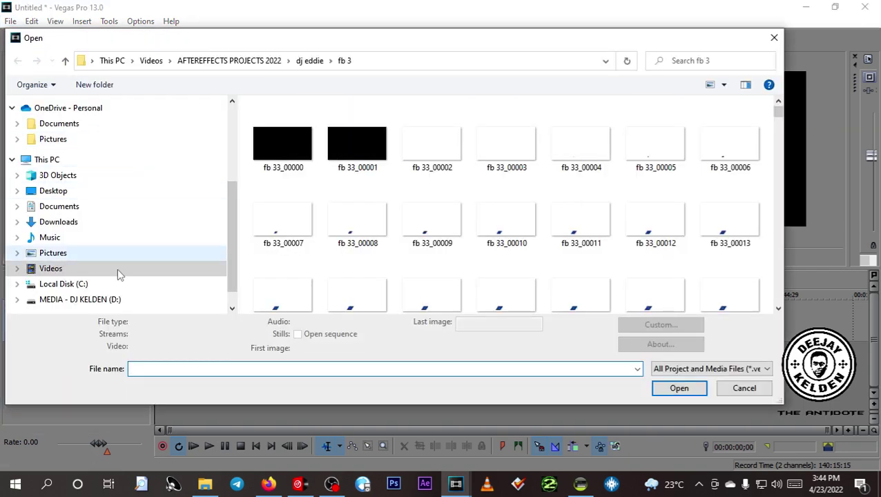
pyautogui.click(79, 300)
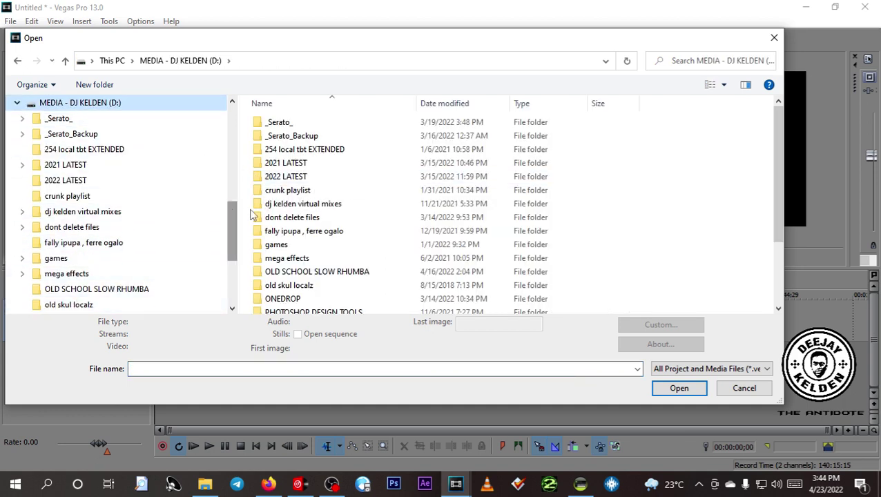
pyautogui.click(296, 178)
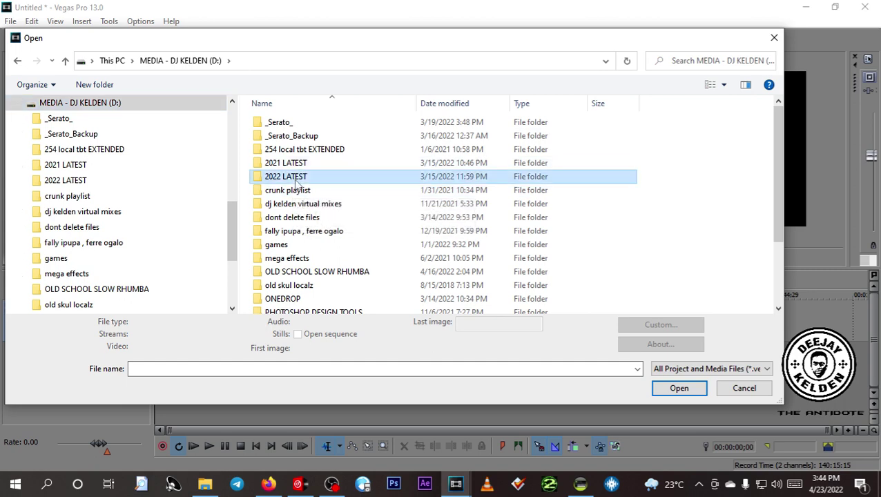
pyautogui.doubleClick(296, 181)
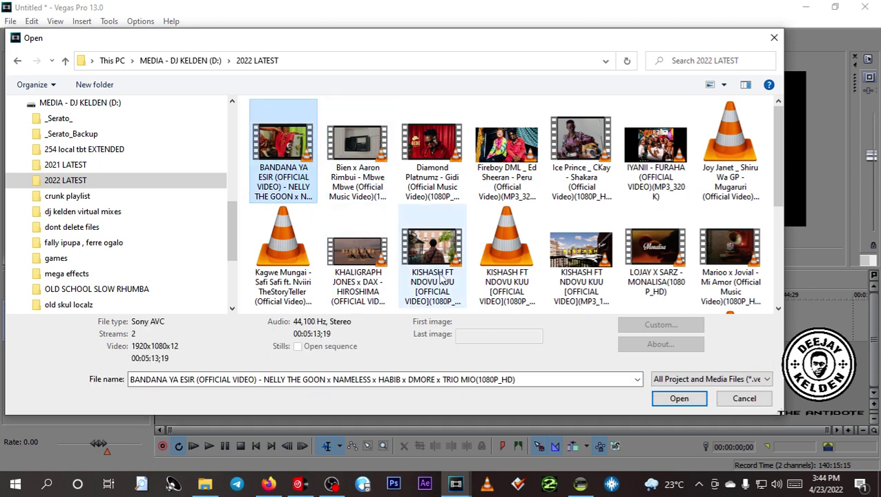
pyautogui.click(671, 398)
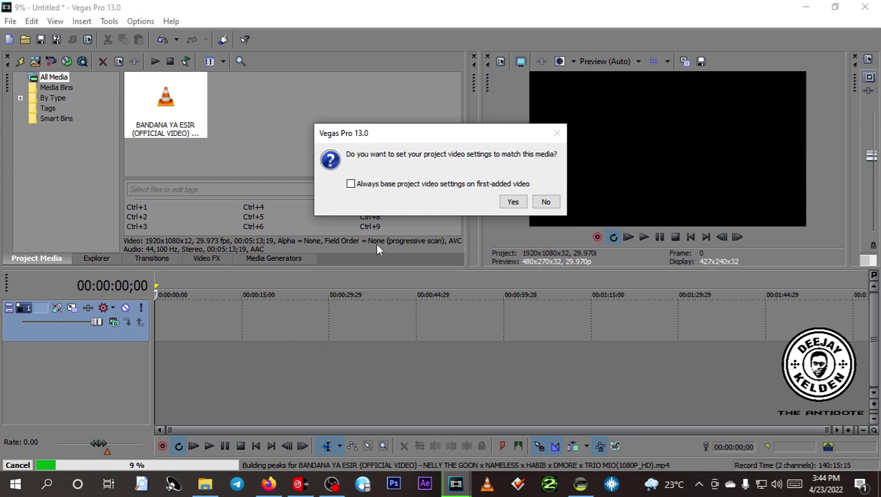
pyautogui.click(513, 202)
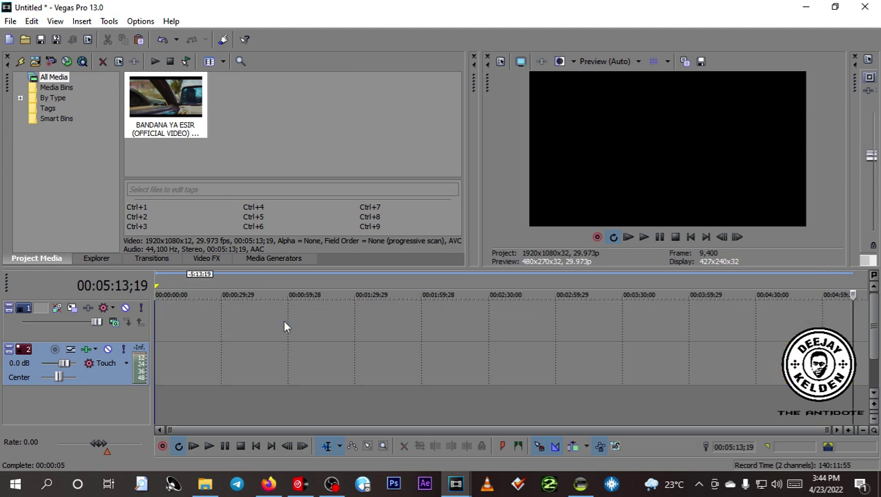
# Delete the BANDANA YA ESIR video and audio events from the timeline.
pyautogui.rightClick(285, 325)
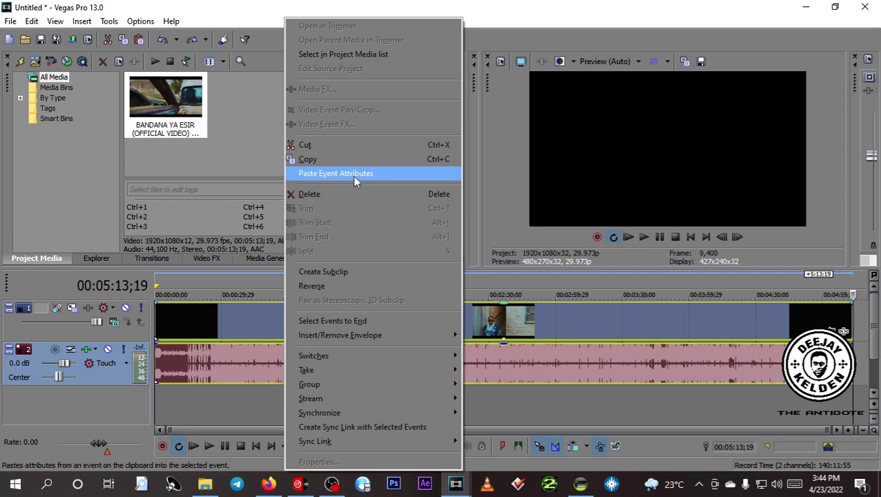
pyautogui.click(329, 193)
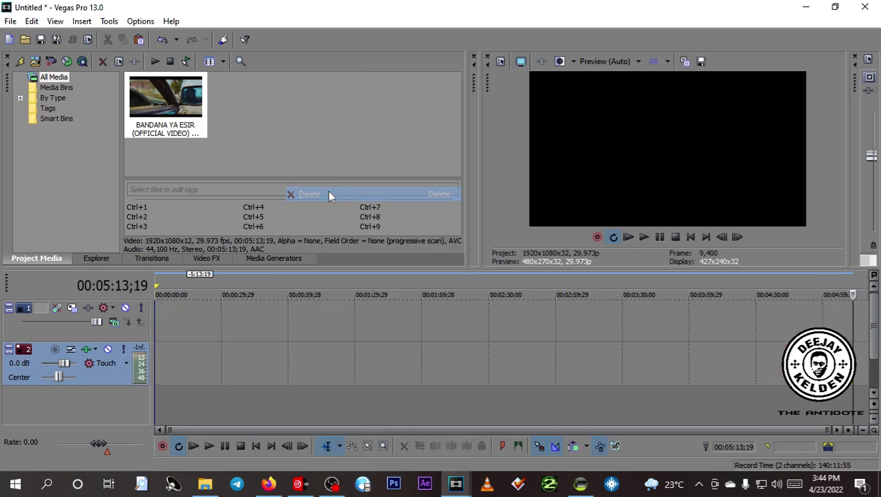
pyautogui.click(205, 364)
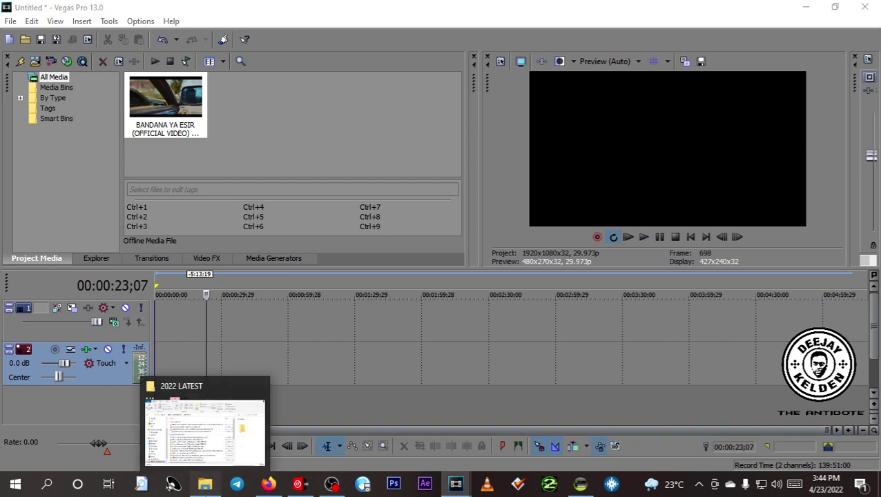
# Add Rema - Bounce (Official Music Video) from the 2022 LATEST folder in File Explorer to the timeline start, matching the project settings to it.
pyautogui.click(205, 484)
pyautogui.moveTo(323, 43); pyautogui.dragTo(610, 20)
pyautogui.click(543, 185)
pyautogui.moveTo(542, 185); pyautogui.dragTo(156, 318)
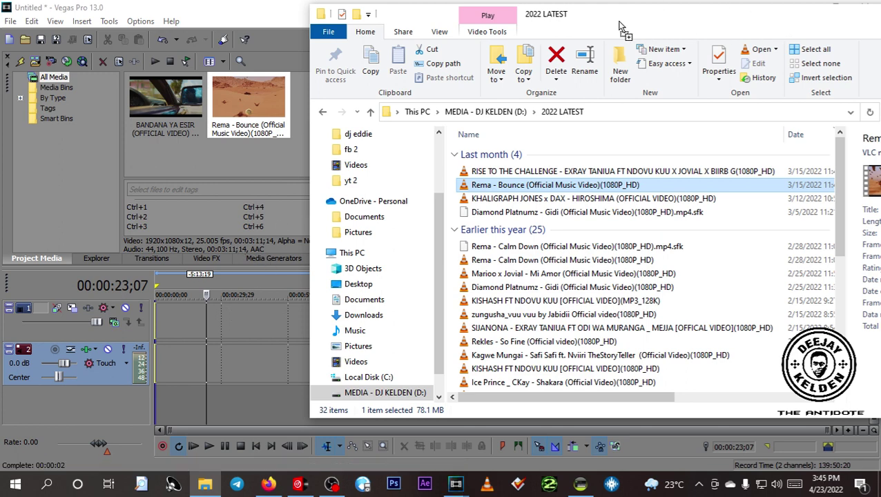
pyautogui.moveTo(619, 28); pyautogui.dragTo(241, 358)
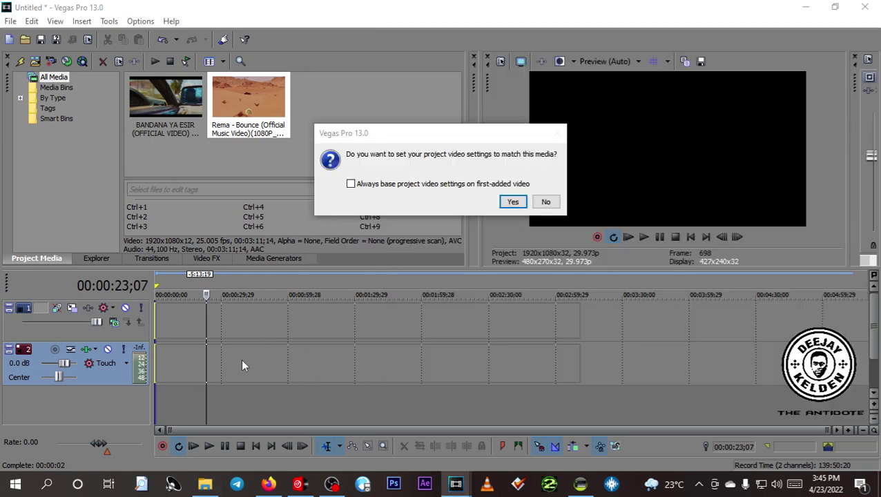
pyautogui.click(512, 202)
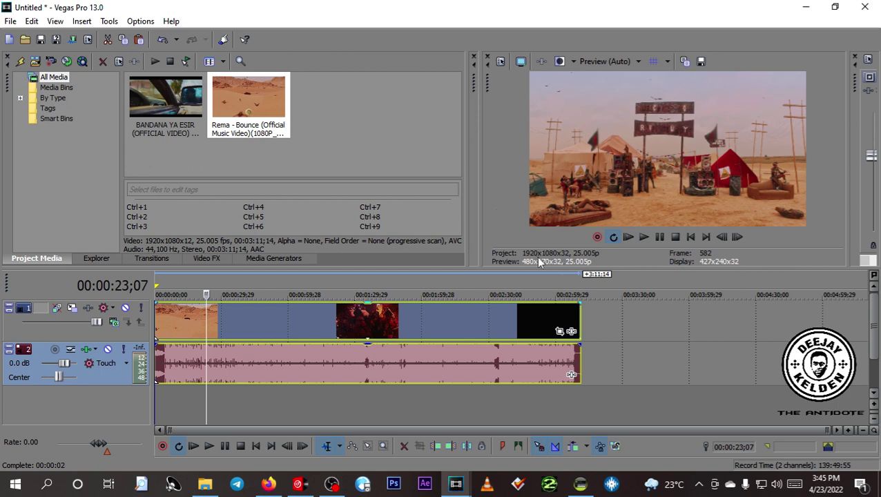
# Select the full duration of the Rema - Bounce event and preview its frames at several points along the timeline.
pyautogui.doubleClick(194, 318)
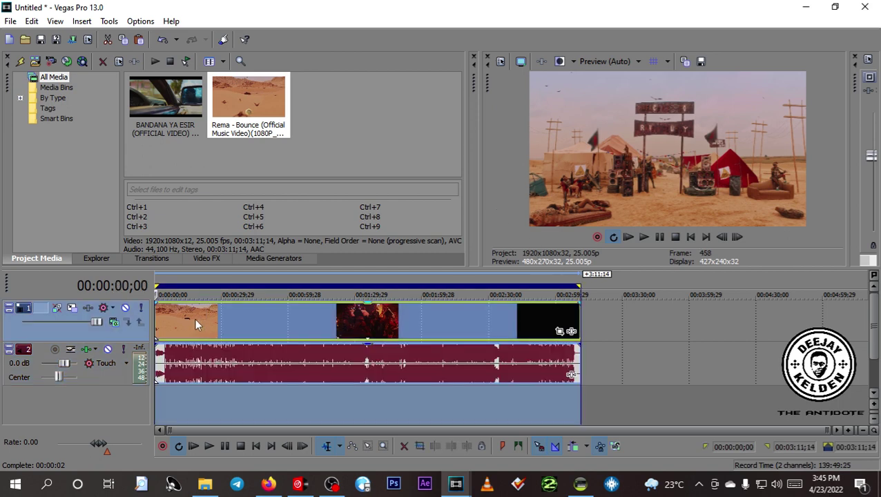
pyautogui.click(214, 323)
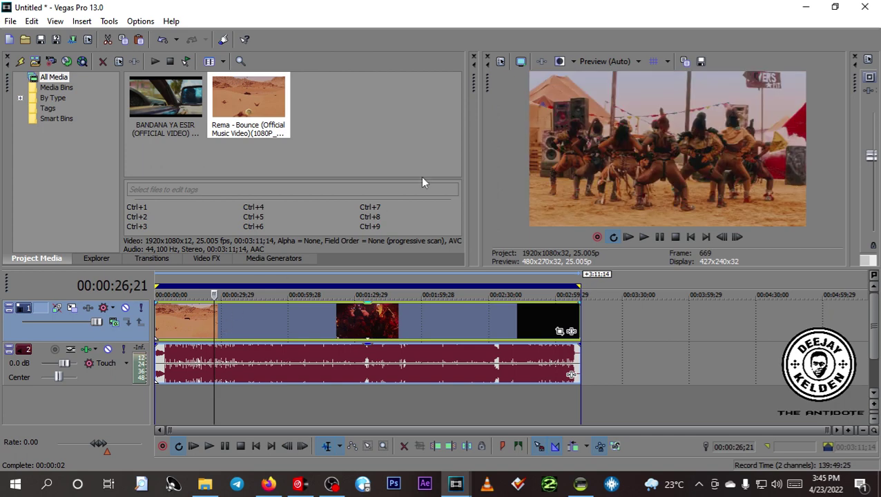
pyautogui.click(303, 332)
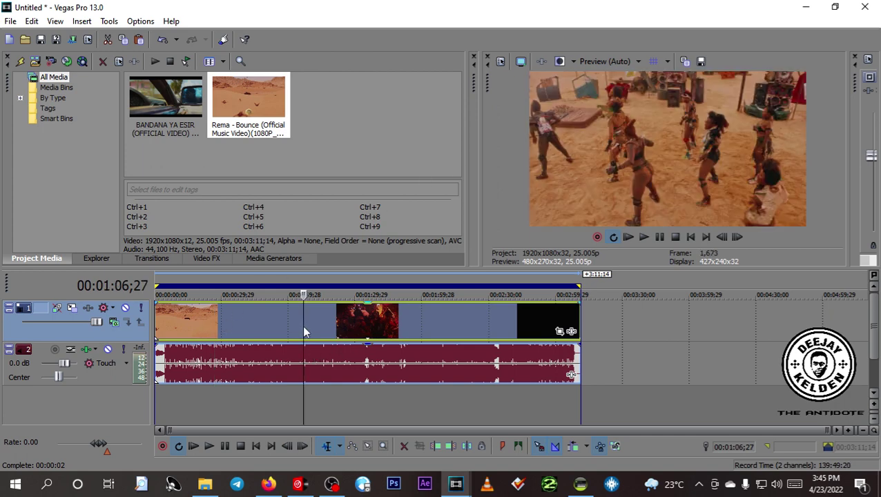
pyautogui.click(364, 333)
pyautogui.click(429, 334)
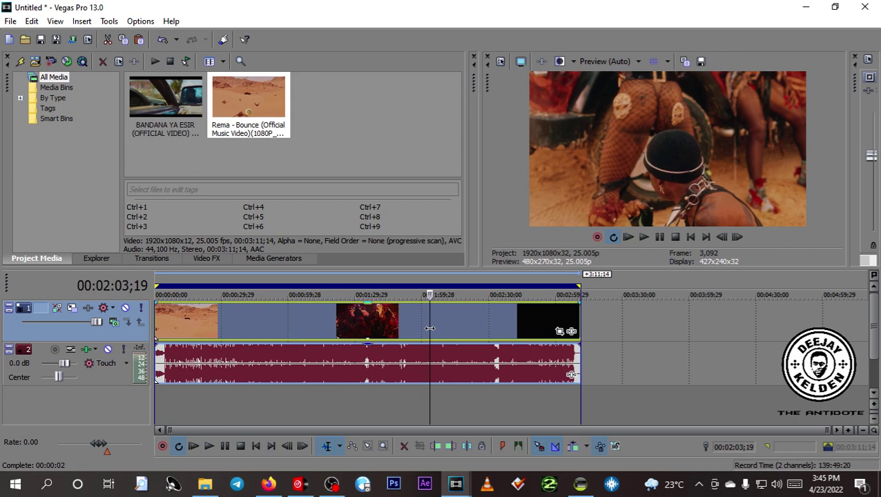
pyautogui.click(184, 314)
pyautogui.scroll(5, 183, 314)
pyautogui.scroll(4, 184, 314)
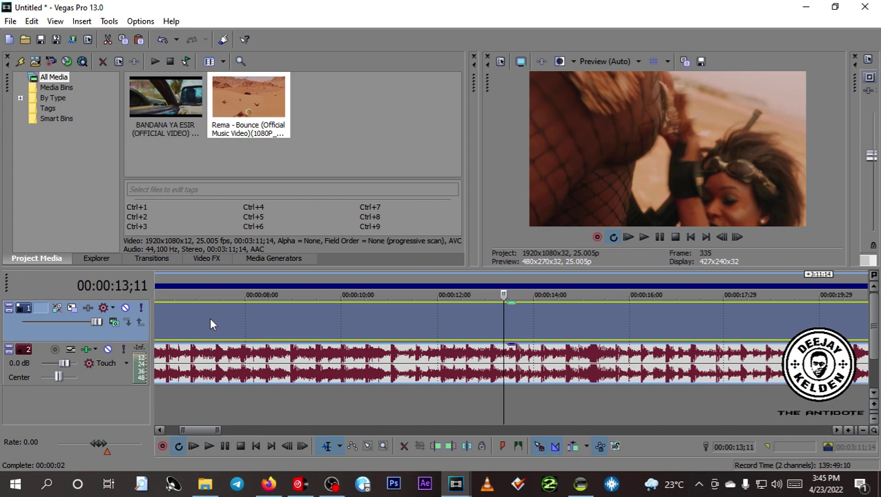
pyautogui.scroll(-1, 273, 322)
pyautogui.scroll(-2, 273, 322)
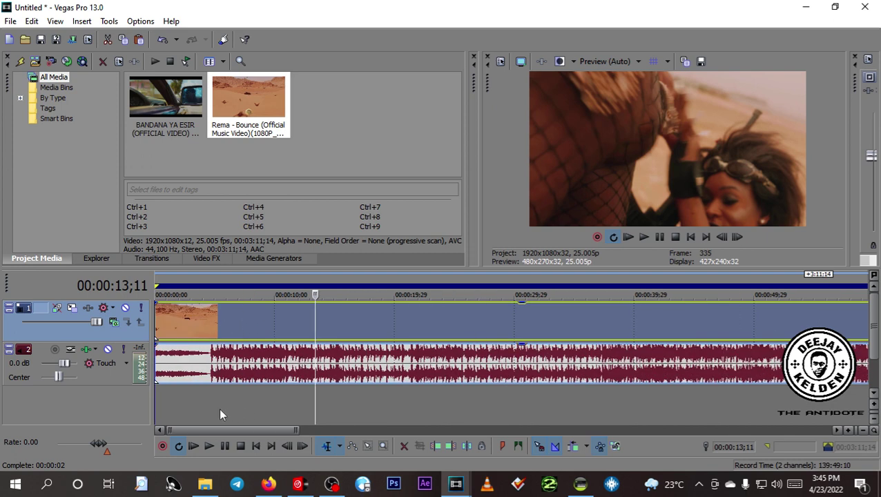
# Place the cursor at 00:00:04;22, just before the first beat in the Rema - Bounce audio waveform.
pyautogui.doubleClick(207, 373)
pyautogui.scroll(4, 211, 369)
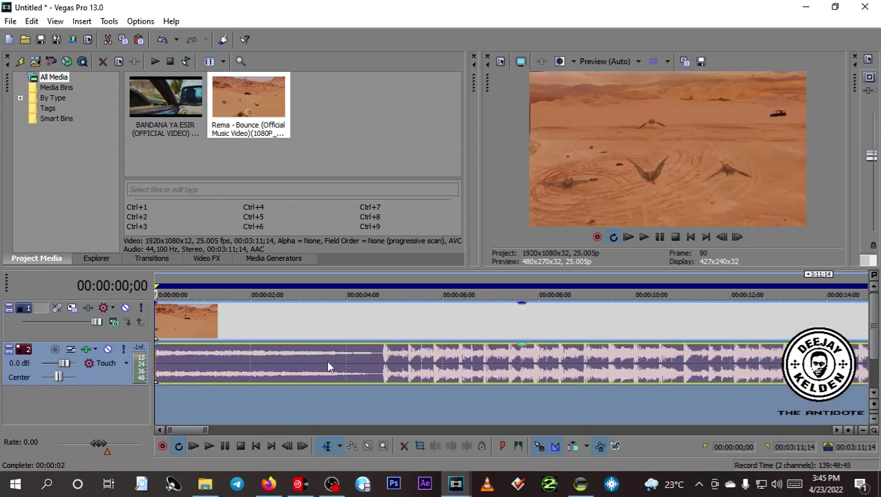
pyautogui.click(374, 358)
pyautogui.click(380, 359)
pyautogui.scroll(5, 381, 358)
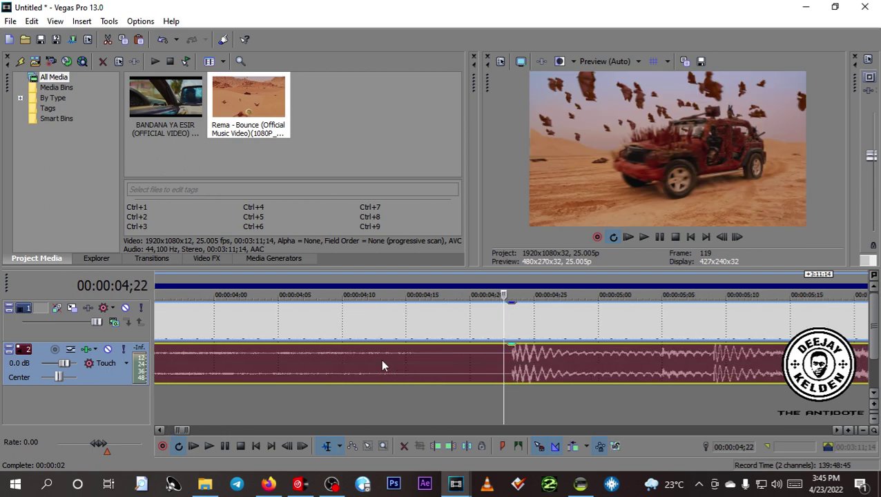
pyautogui.scroll(2, 380, 358)
pyautogui.scroll(2, 381, 360)
pyautogui.scroll(2, 382, 360)
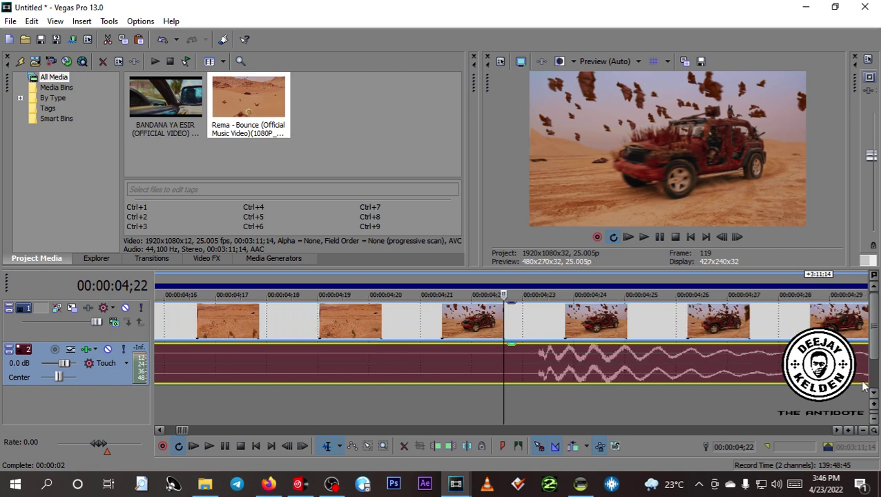
pyautogui.click(873, 410)
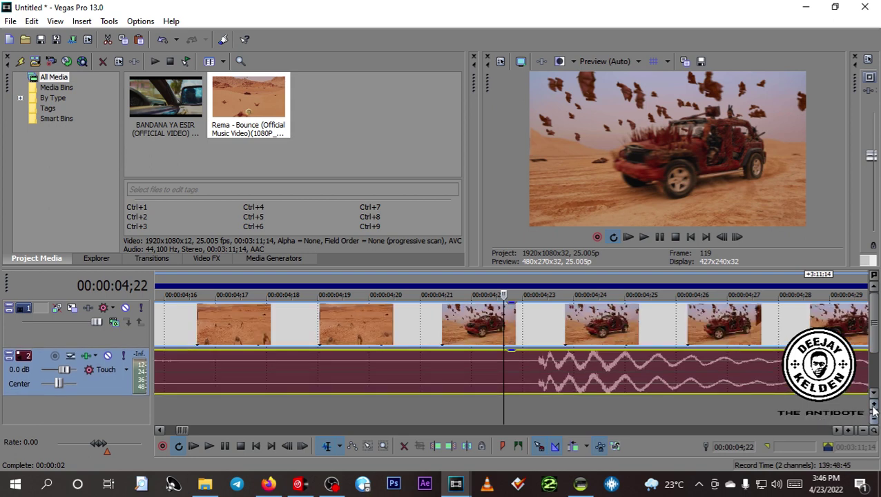
pyautogui.click(873, 414)
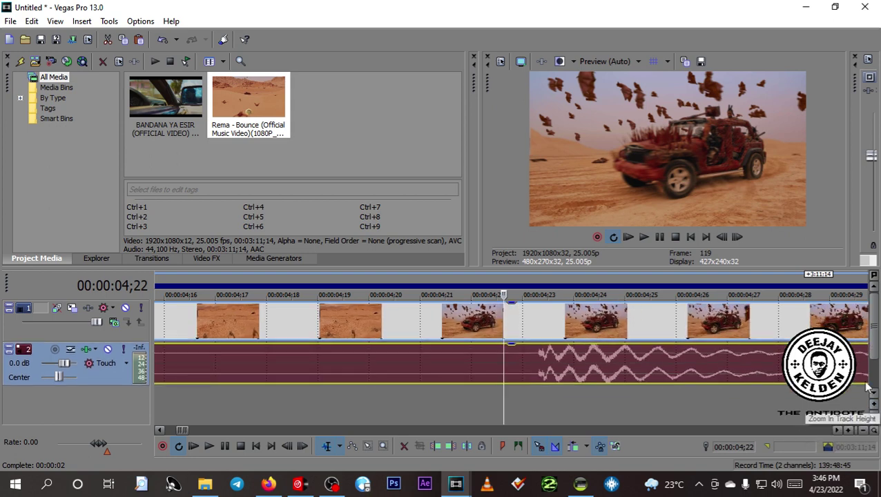
# Compare the frames around the first beat and split the Rema - Bounce video and audio events at 00:00:04;22.
pyautogui.click(848, 430)
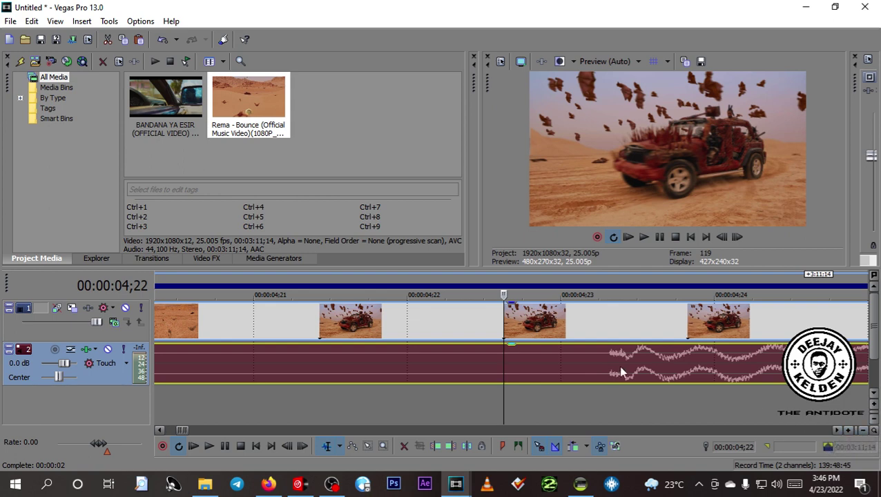
pyautogui.press('Right')
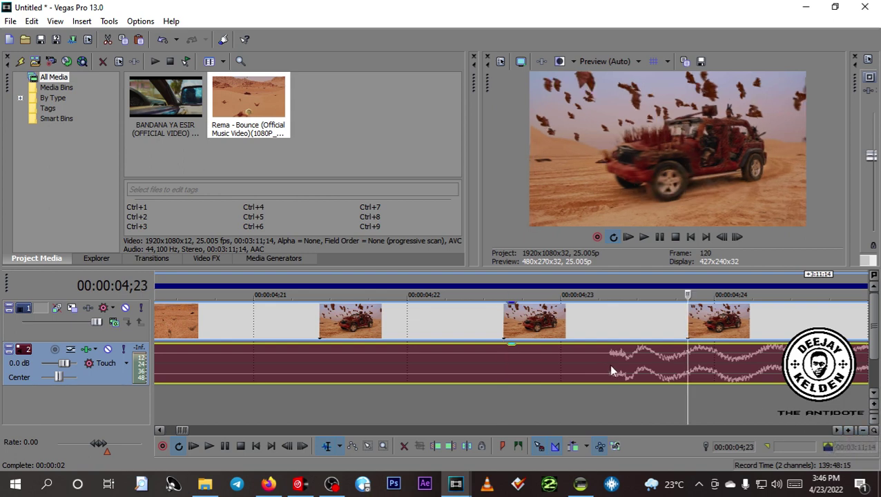
pyautogui.press('Left')
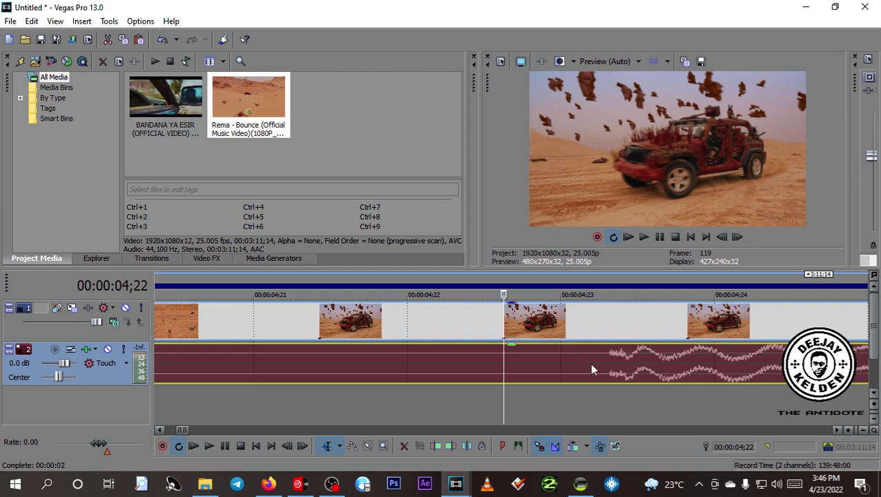
pyautogui.press('Right')
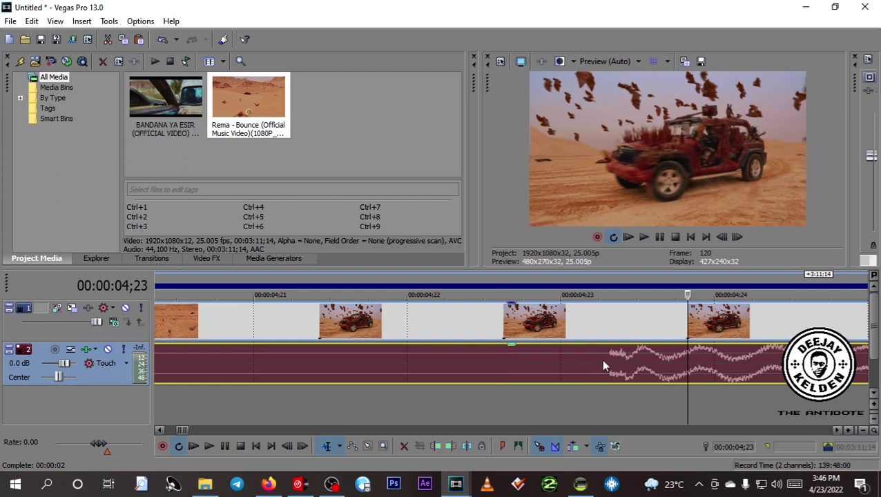
pyautogui.press('Left')
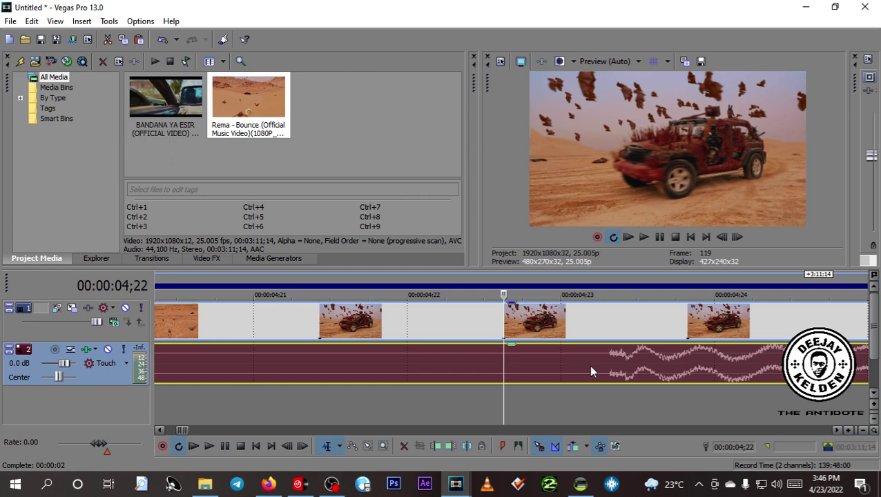
pyautogui.press('s')
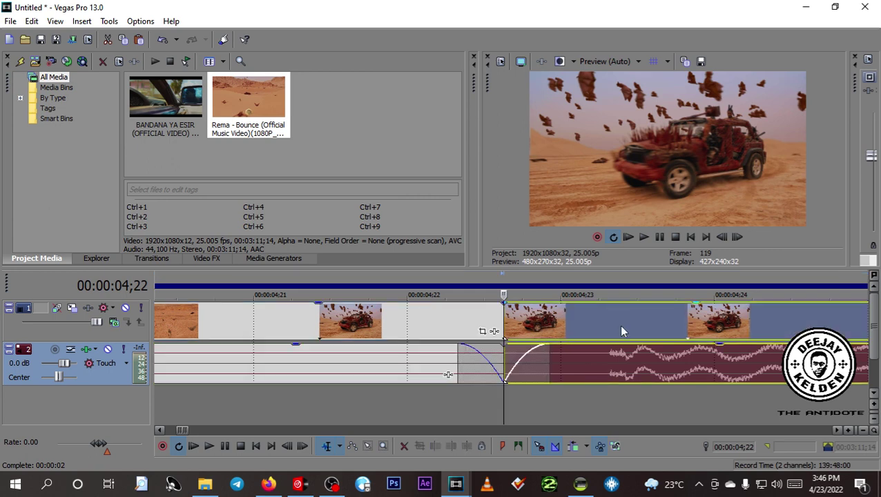
# Shift the Rema - Bounce section after the split slightly along the timeline, and undo both the shift and the split.
pyautogui.click(603, 355)
pyautogui.click(588, 321)
pyautogui.click(571, 352)
pyautogui.scroll(-5, 604, 369)
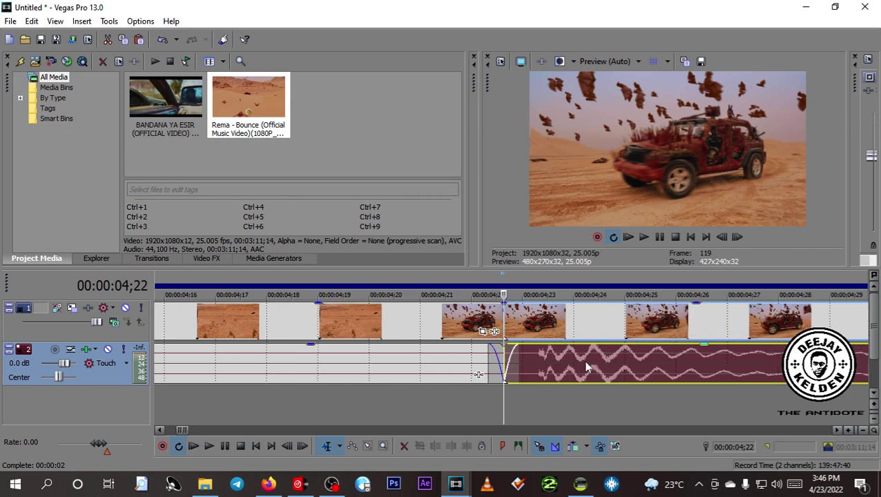
pyautogui.moveTo(550, 333); pyautogui.dragTo(579, 332)
pyautogui.scroll(4, 603, 334)
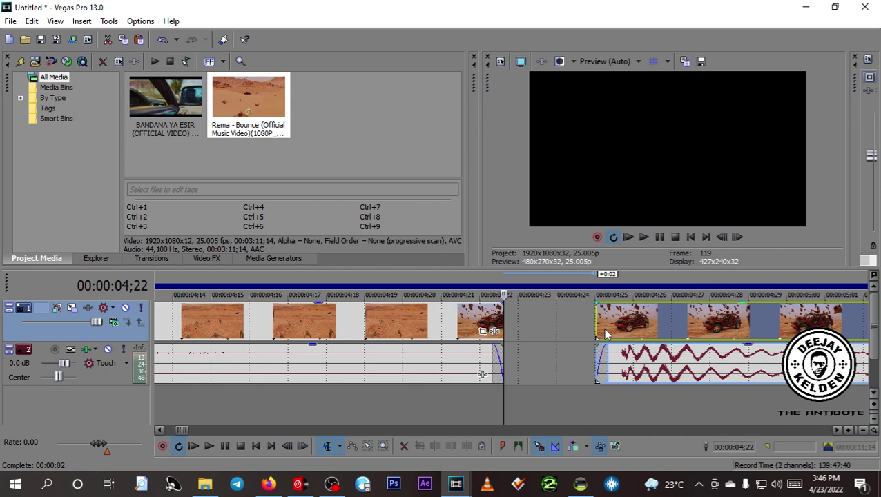
pyautogui.hotkey('ctrl', 'z')
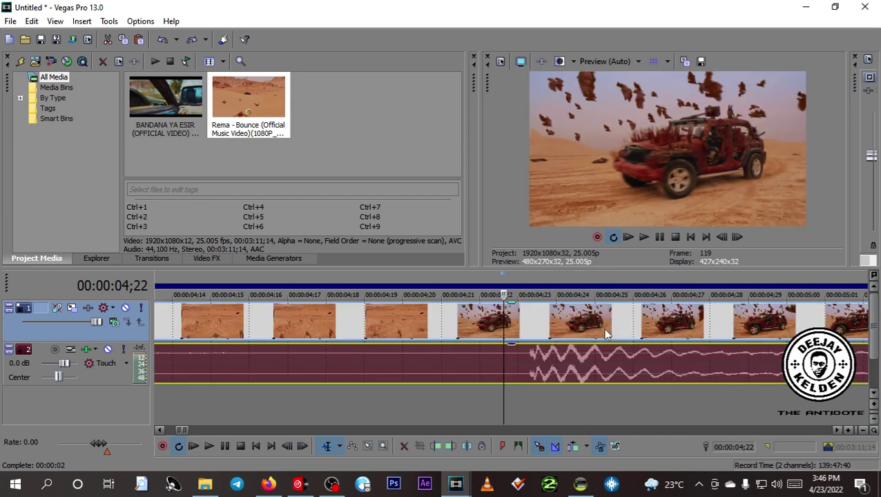
# Check how the Rema - Bounce video and audio events are grouped by selecting each in turn and trying to move them.
pyautogui.click(551, 326)
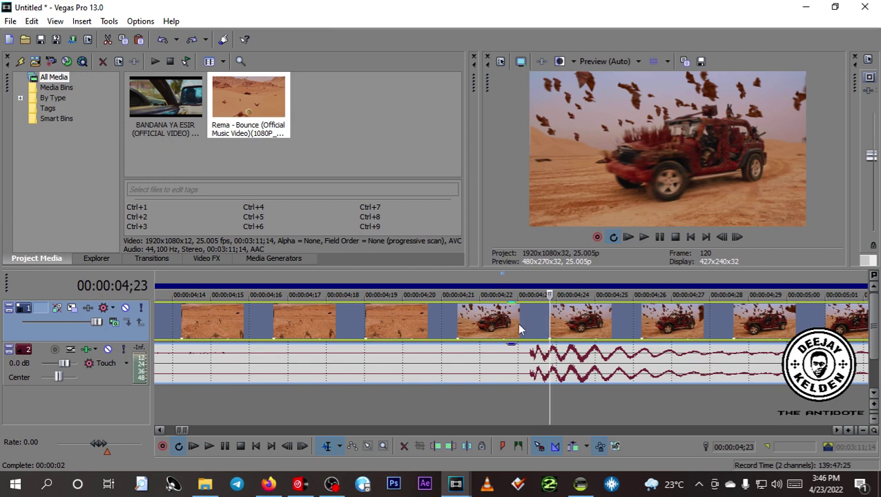
pyautogui.click(518, 364)
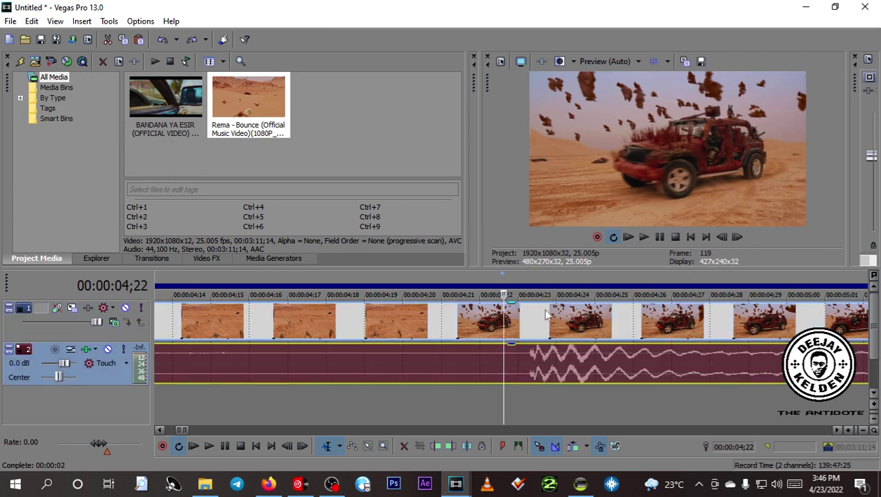
pyautogui.click(547, 321)
pyautogui.click(546, 351)
pyautogui.click(543, 336)
pyautogui.moveTo(500, 327); pyautogui.dragTo(315, 336)
pyautogui.scroll(-10, 621, 331)
pyautogui.scroll(-8, 620, 328)
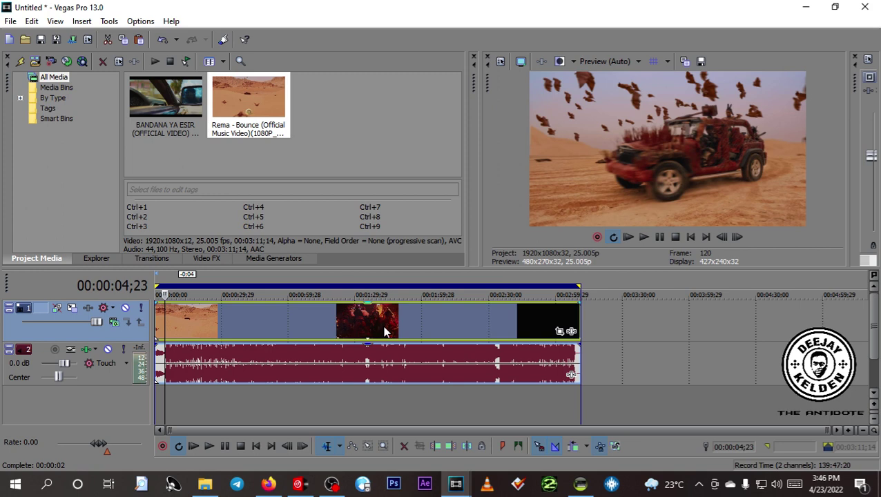
pyautogui.click(395, 356)
pyautogui.click(405, 319)
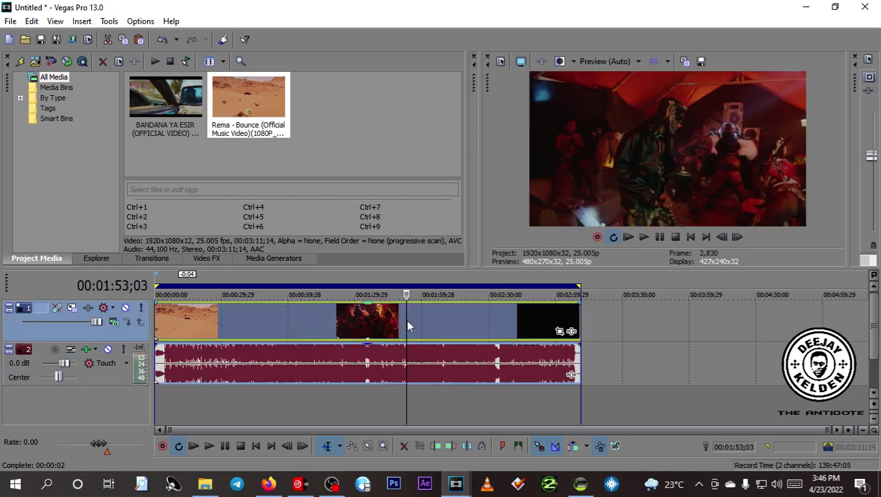
# Ungroup the Rema - Bounce video and audio events and move the video event alone to the end of the audio event.
pyautogui.doubleClick(411, 360)
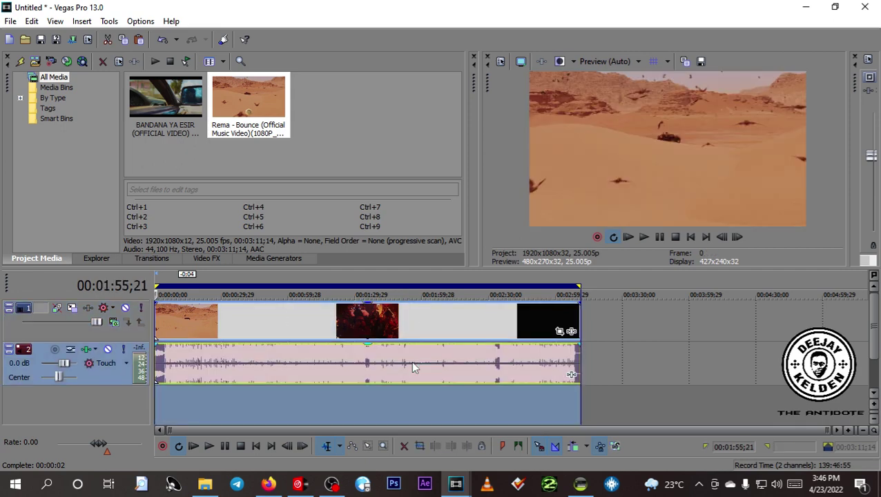
pyautogui.click(411, 363)
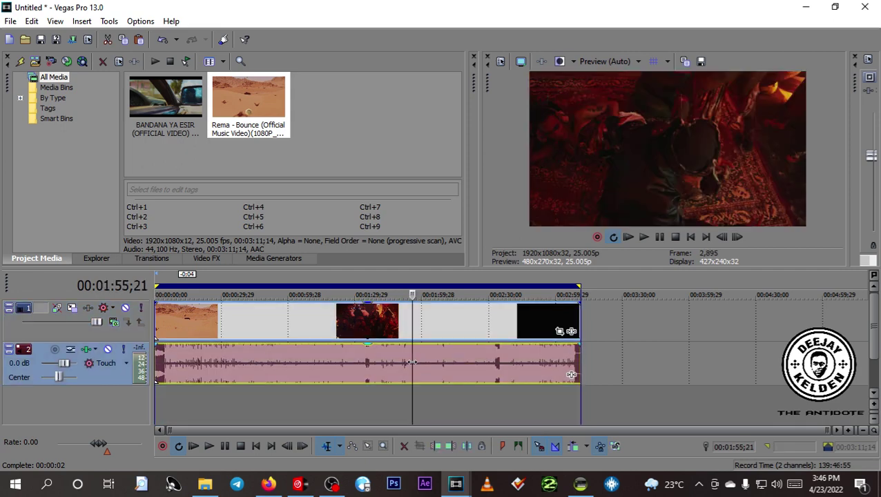
pyautogui.click(506, 321)
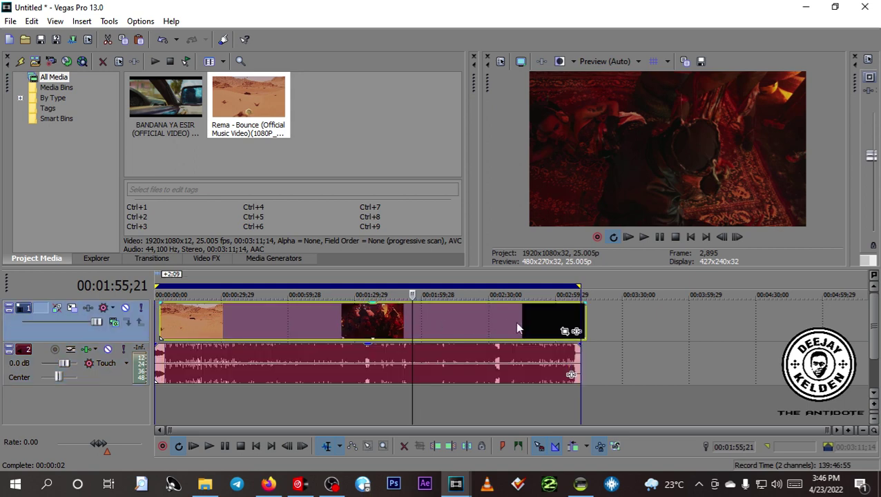
pyautogui.moveTo(506, 322); pyautogui.dragTo(641, 330)
pyautogui.moveTo(444, 314); pyautogui.dragTo(658, 309)
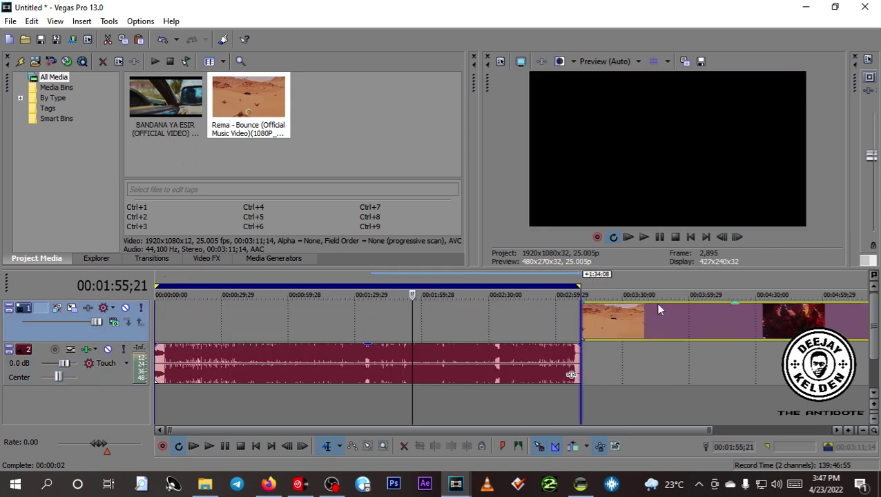
# Move the Rema - Bounce video event back to the start of the timeline, aligned with its audio.
pyautogui.click(487, 352)
pyautogui.moveTo(395, 365); pyautogui.dragTo(368, 362)
pyautogui.moveTo(629, 333); pyautogui.dragTo(315, 322)
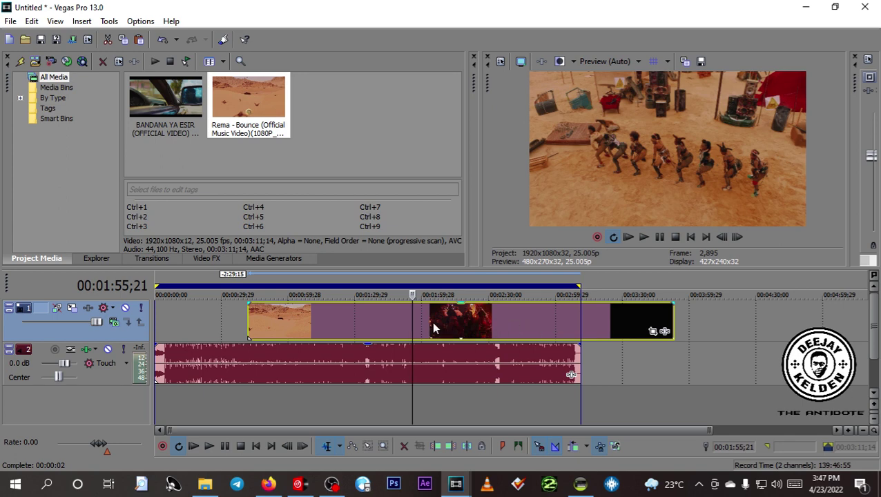
pyautogui.moveTo(433, 329); pyautogui.dragTo(315, 324)
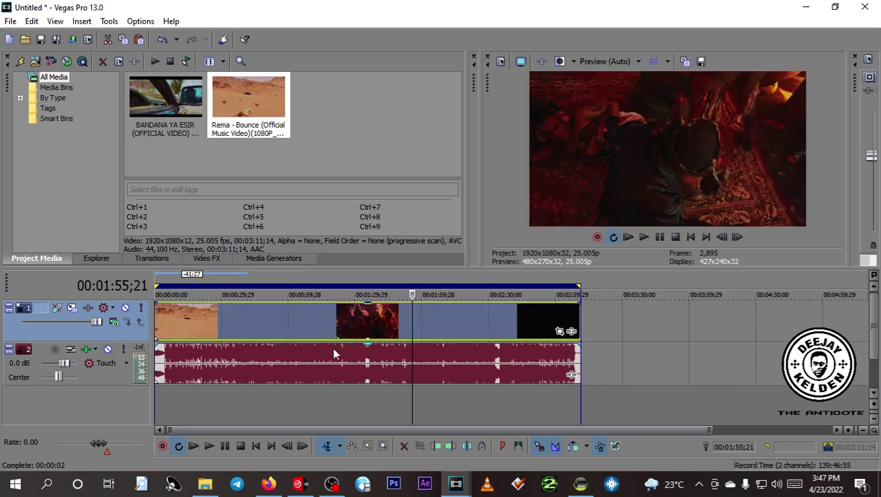
# Move the Rema - Bounce audio event alone past the end of the video and bring it back to the timeline start.
pyautogui.moveTo(506, 356); pyautogui.dragTo(677, 362)
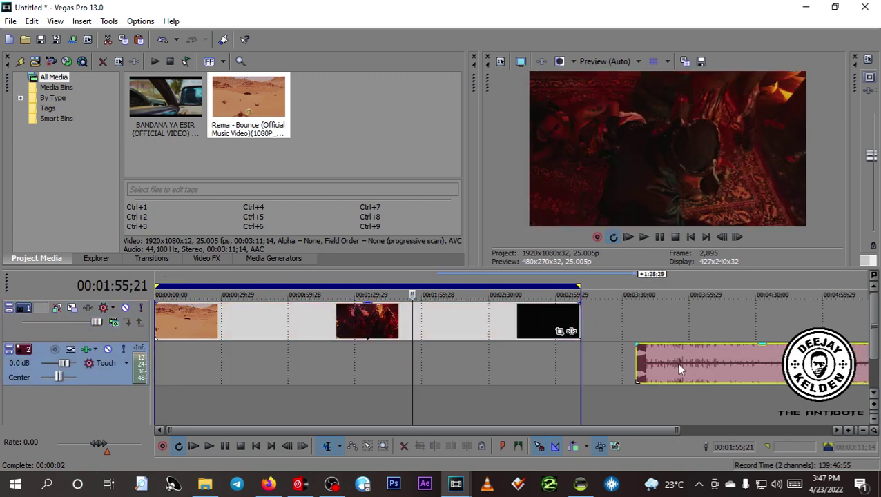
pyautogui.click(398, 355)
pyautogui.click(277, 322)
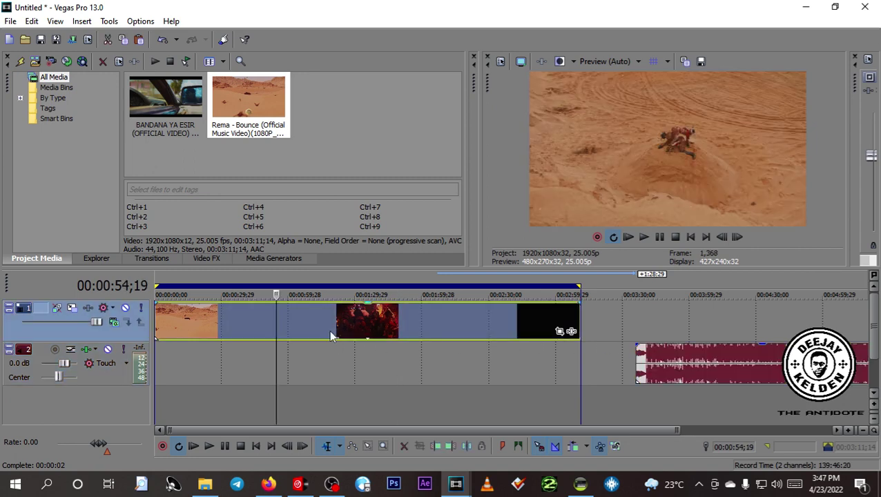
pyautogui.scroll(-2, 329, 330)
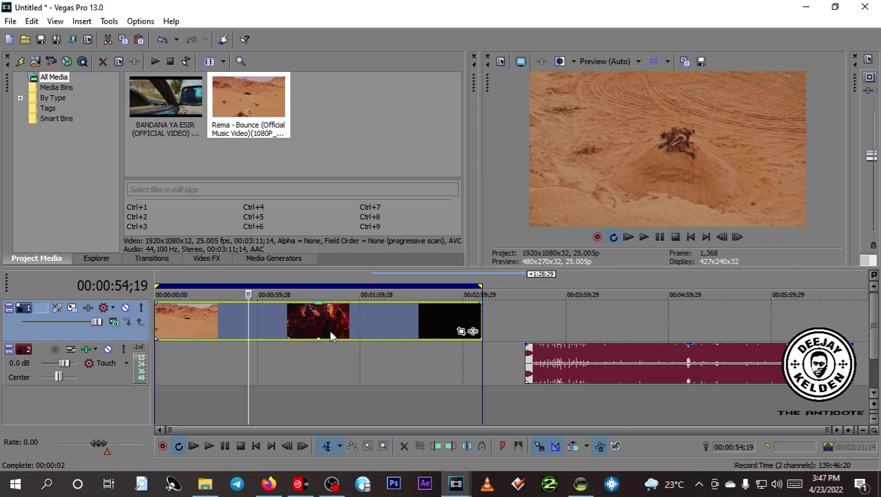
pyautogui.moveTo(667, 345); pyautogui.dragTo(296, 345)
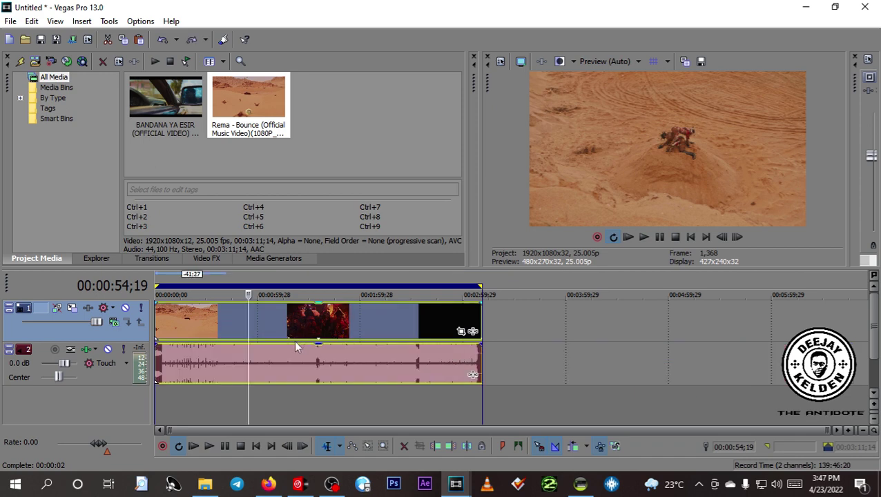
# Browse the videos in the D: drive's 2022 LATEST folder inside the editor, and display the 3D Blinds transition presets.
pyautogui.click(217, 405)
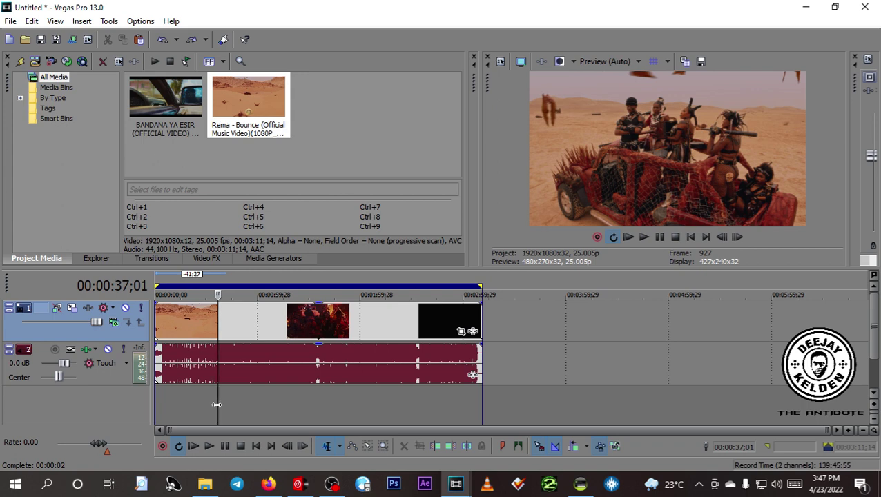
pyautogui.click(95, 261)
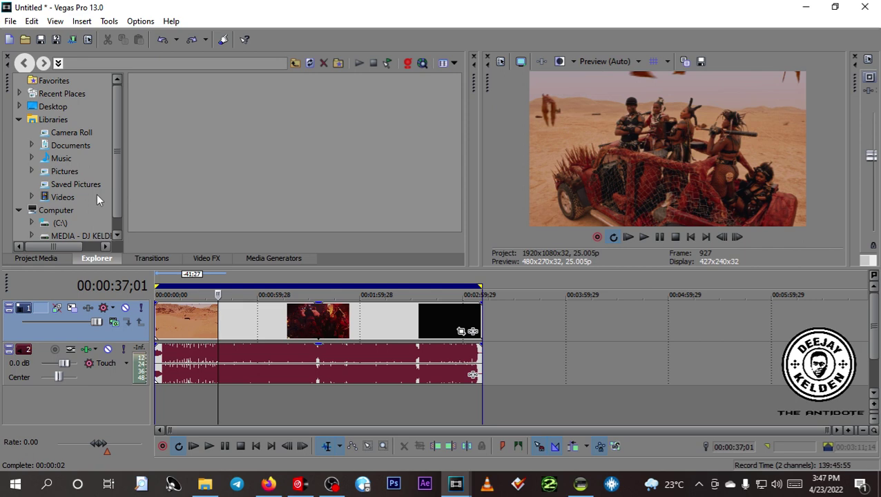
pyautogui.scroll(-1, 96, 201)
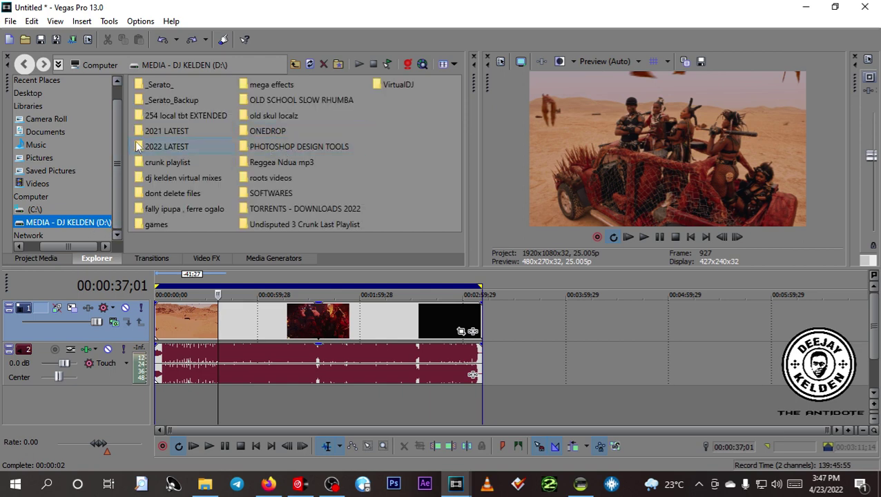
pyautogui.doubleClick(167, 147)
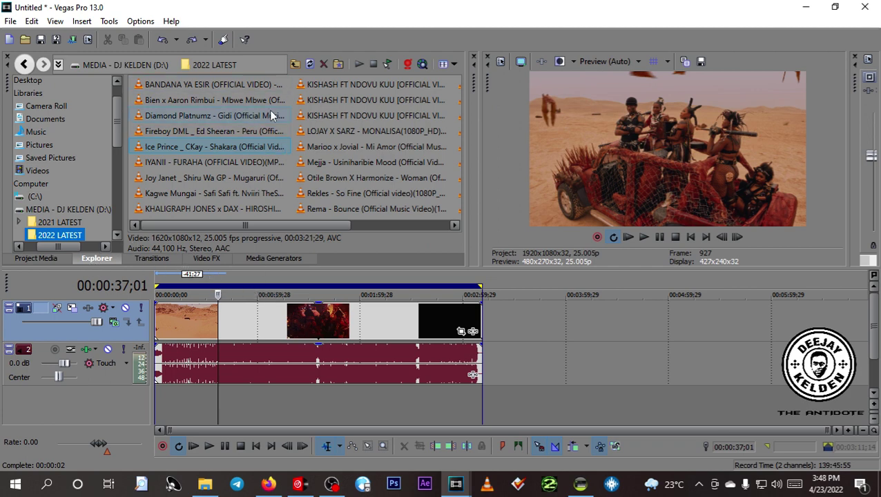
pyautogui.click(151, 260)
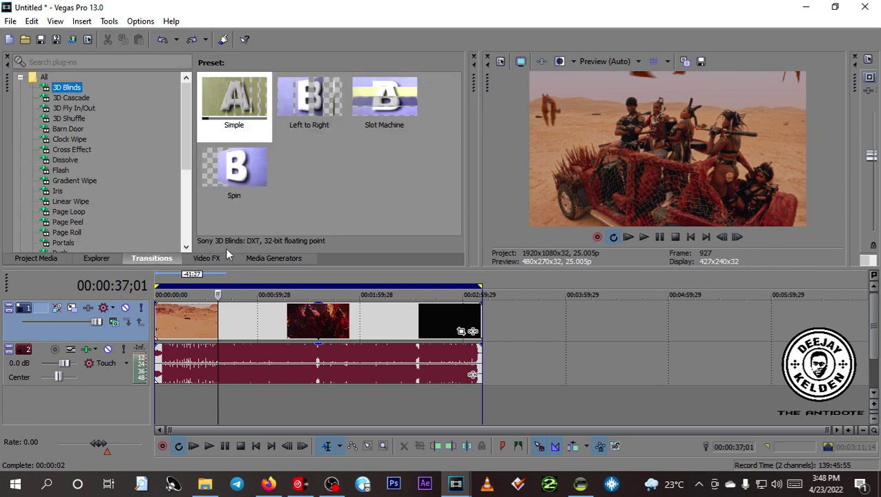
# Move the ungrouped Rema - Bounce audio event along its track and delete it, keeping the video event.
pyautogui.click(225, 362)
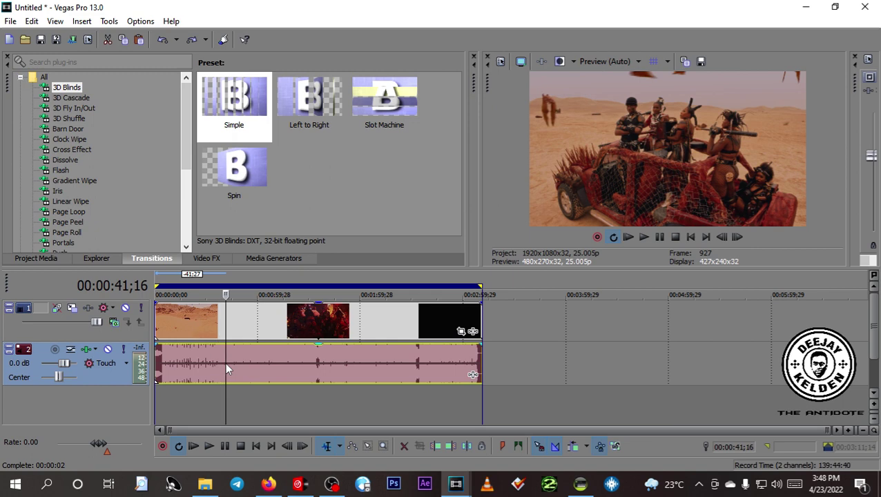
pyautogui.moveTo(240, 357); pyautogui.dragTo(339, 357)
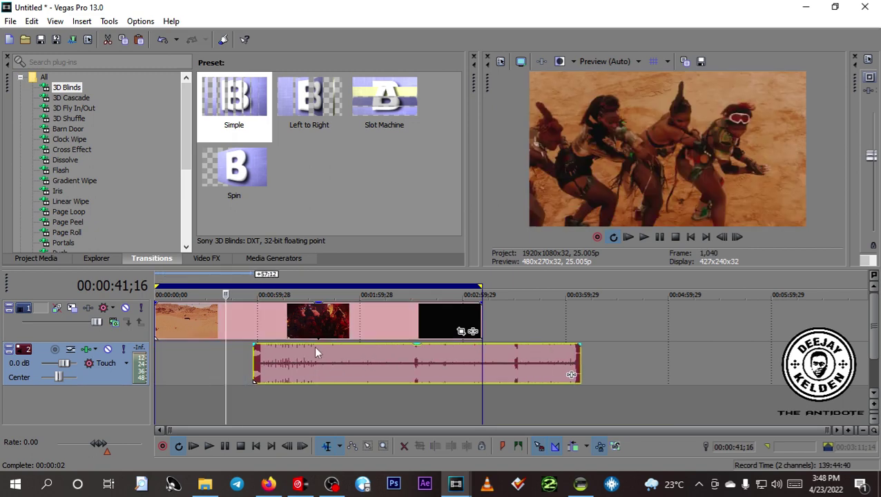
pyautogui.press('Delete')
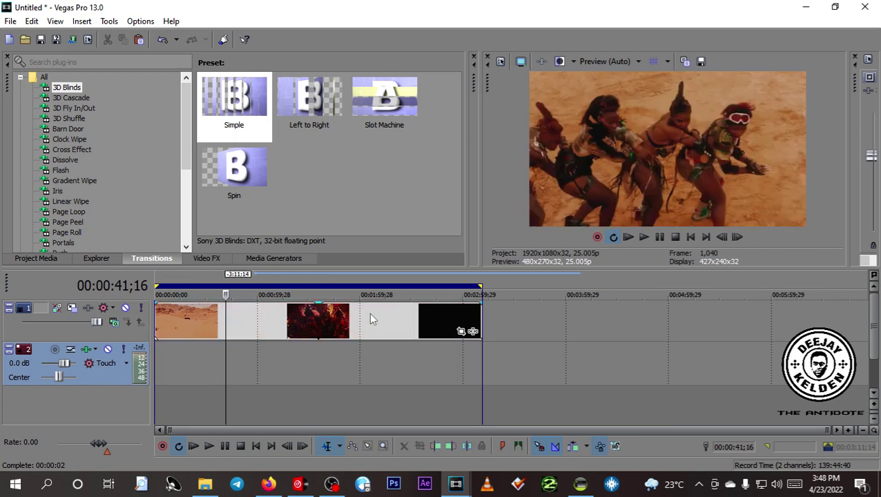
# Turn off loop playback and place the cursor at 00:00:30;18 on the Rema - Bounce video event.
pyautogui.rightClick(338, 293)
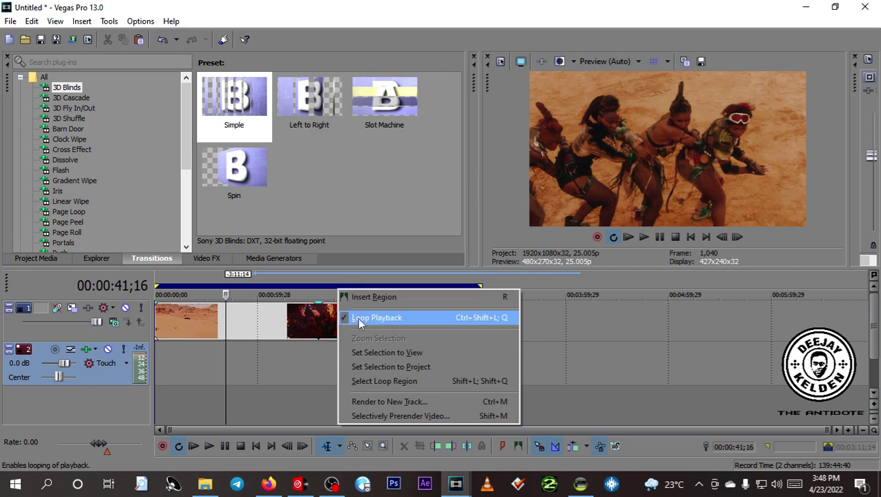
pyautogui.click(356, 317)
pyautogui.click(310, 325)
pyautogui.scroll(5, 311, 328)
pyautogui.scroll(-6, 311, 325)
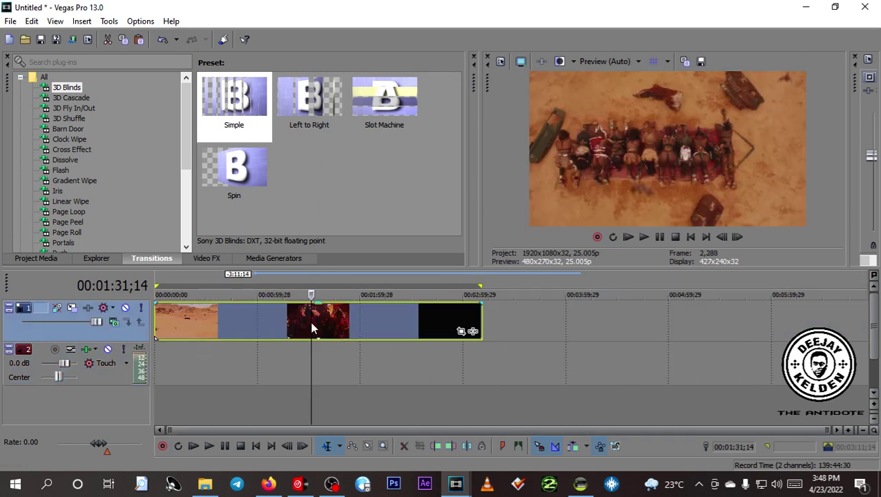
pyautogui.click(216, 325)
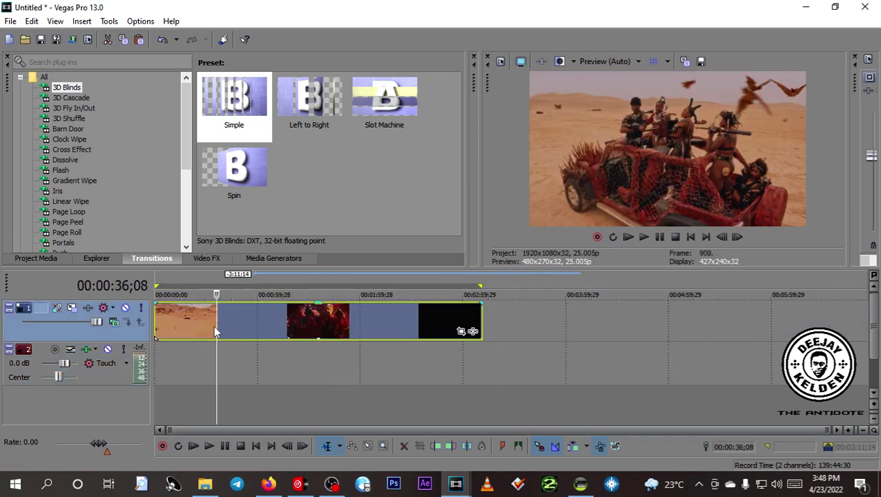
pyautogui.click(209, 325)
pyautogui.click(206, 326)
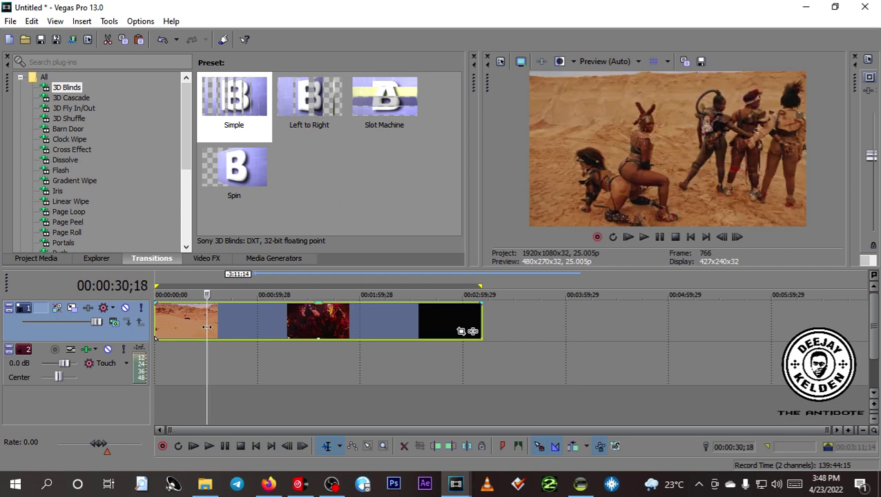
# Split the Rema - Bounce video event at 00:00:30;18 and delete the part after the cut.
pyautogui.press('s')
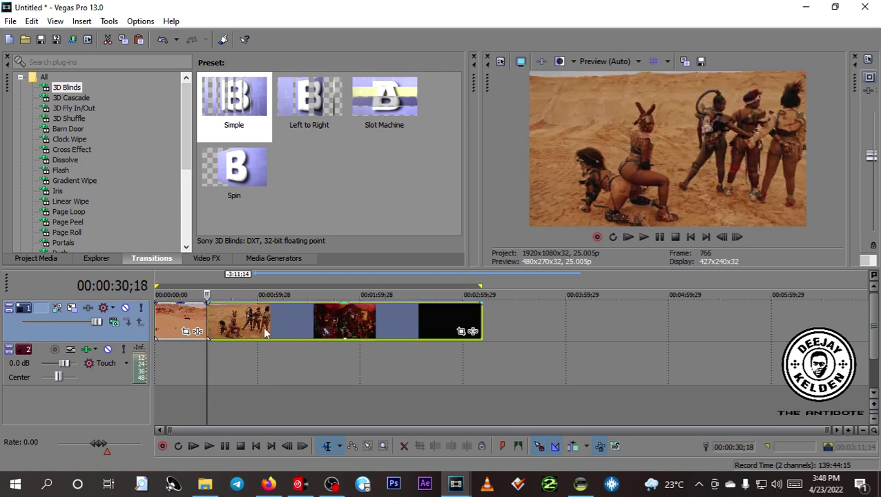
pyautogui.press('Delete')
pyautogui.click(184, 312)
pyautogui.scroll(4, 184, 307)
pyautogui.scroll(-3, 183, 307)
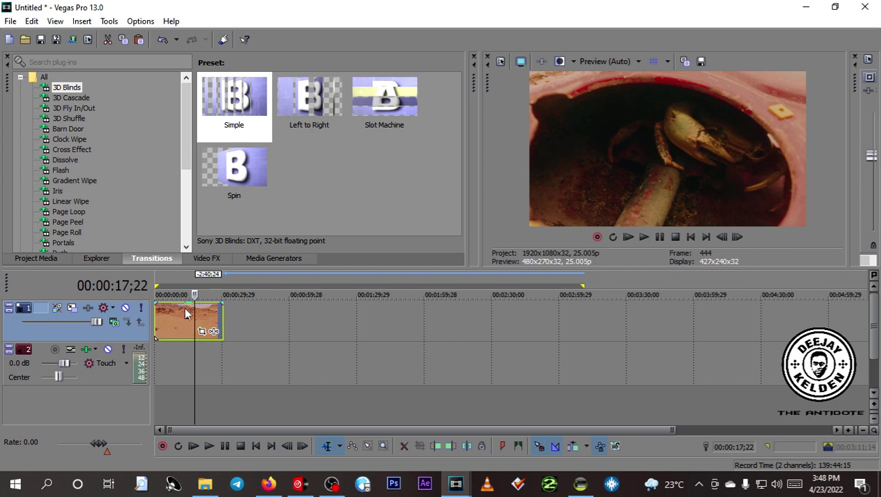
# Check several frames in the middle of the remaining video event and turn on Snap to Grid for the timeline.
pyautogui.scroll(4, 183, 308)
pyautogui.doubleClick(240, 328)
pyautogui.click(256, 321)
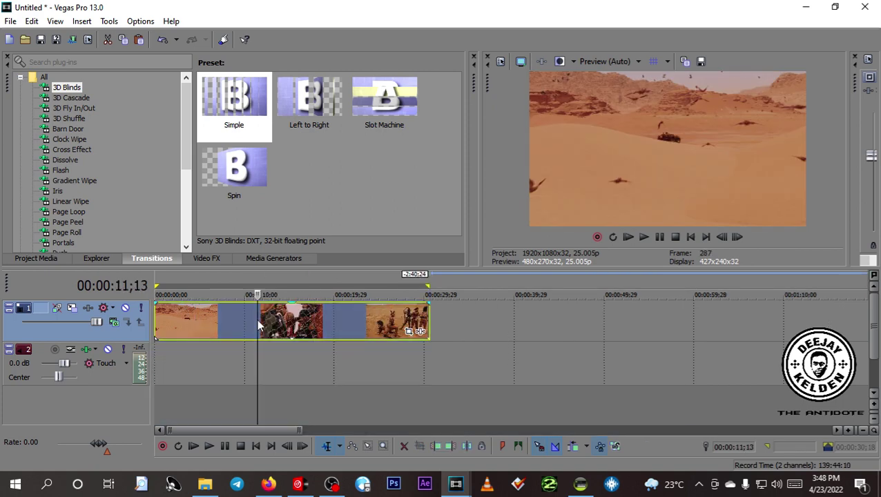
pyautogui.click(279, 327)
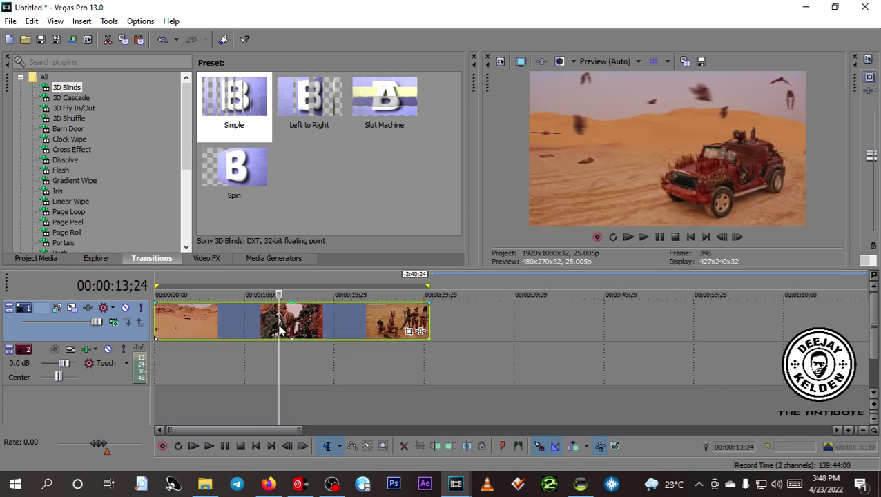
pyautogui.click(292, 325)
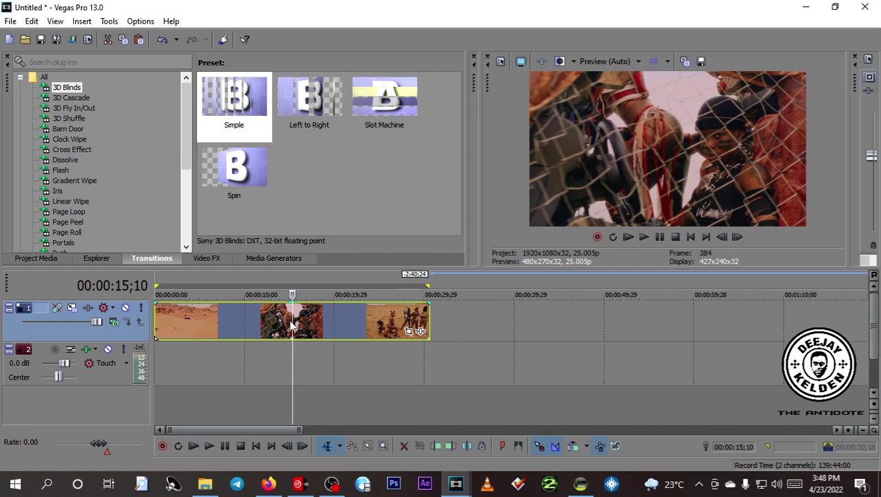
pyautogui.click(142, 21)
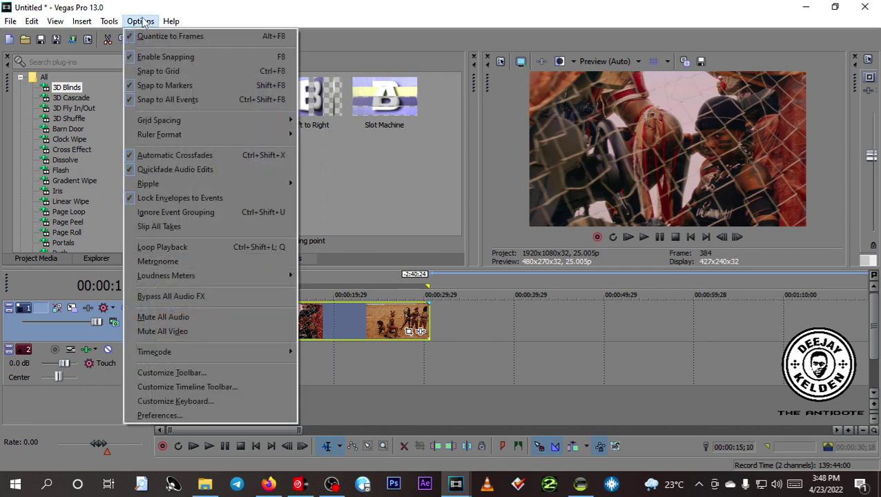
pyautogui.click(130, 70)
pyautogui.click(272, 331)
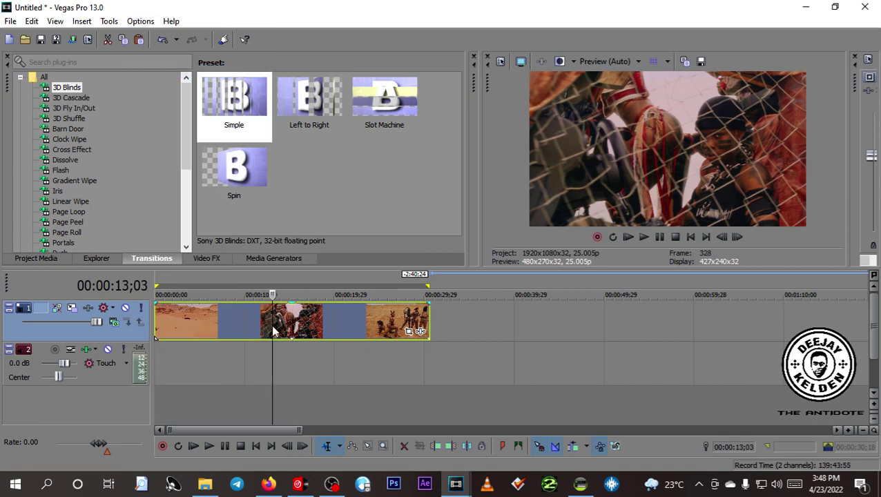
# Split the video event at 00:00:19;29 and move the second part away from the first, leaving a gap on the track.
pyautogui.scroll(3, 266, 325)
pyautogui.scroll(-1, 264, 327)
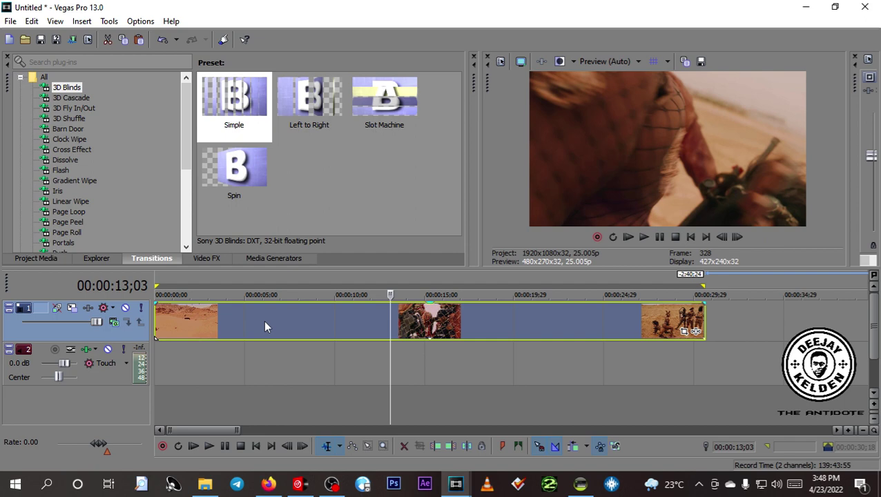
pyautogui.click(258, 376)
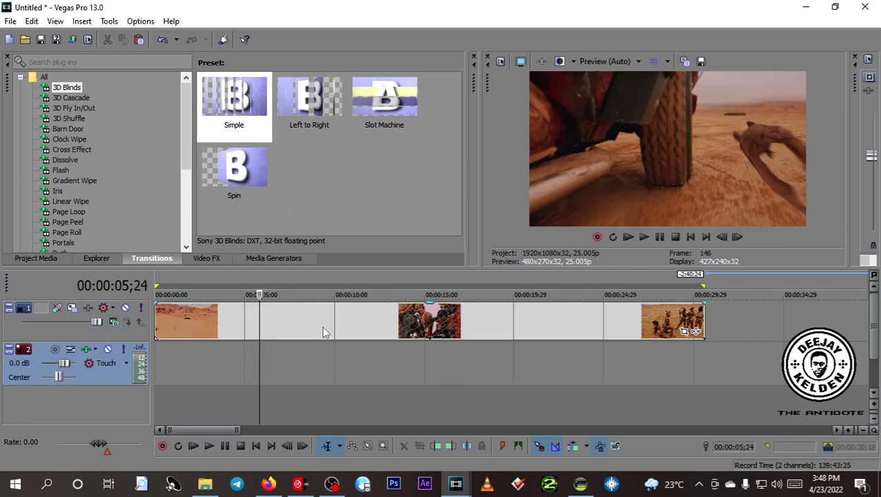
pyautogui.click(322, 326)
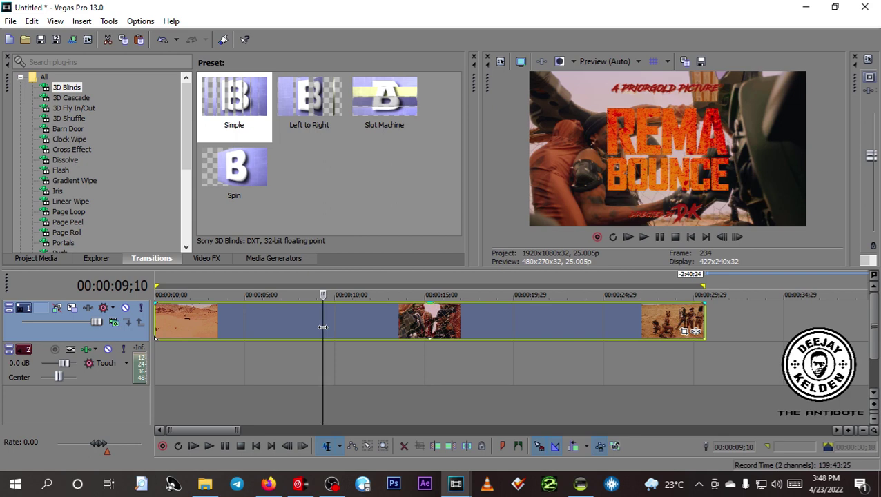
pyautogui.click(398, 318)
pyautogui.scroll(-3, 386, 319)
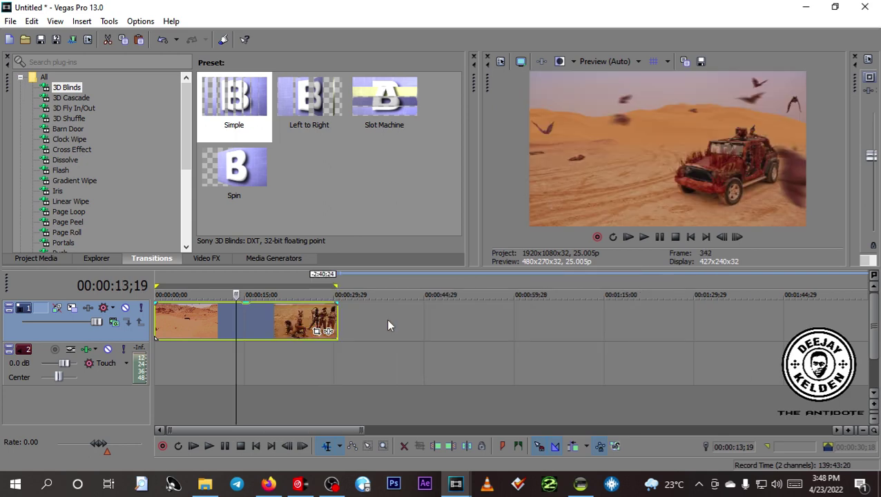
pyautogui.scroll(3, 350, 323)
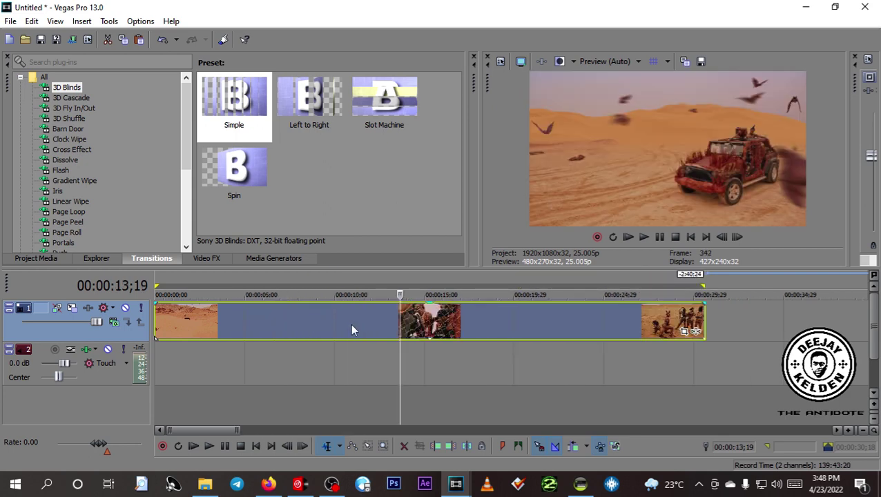
pyautogui.click(509, 319)
pyautogui.press('s')
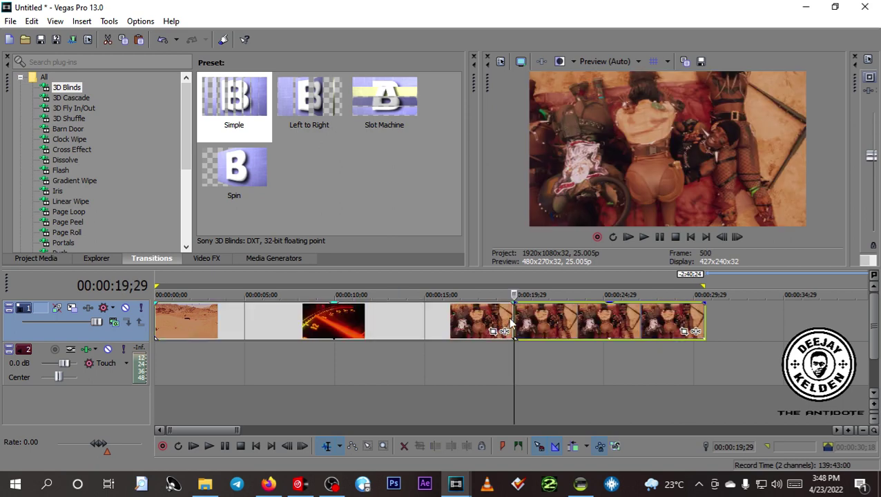
pyautogui.moveTo(530, 324); pyautogui.dragTo(545, 326)
pyautogui.scroll(5, 531, 328)
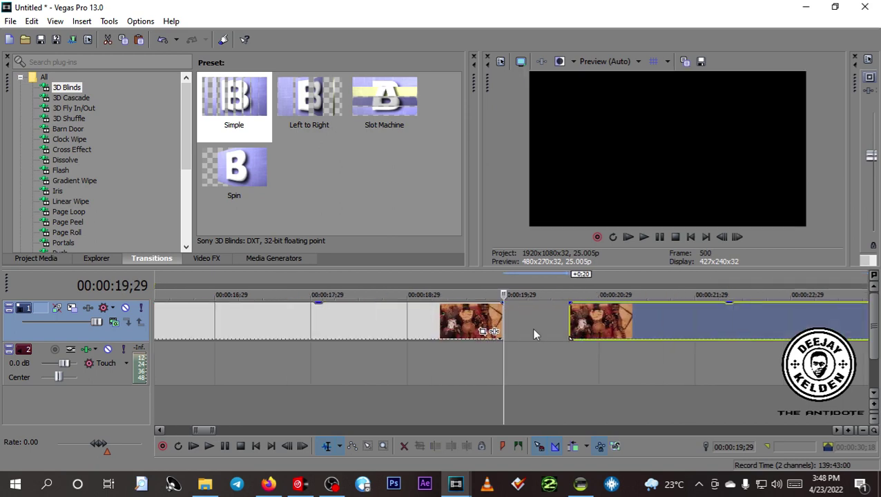
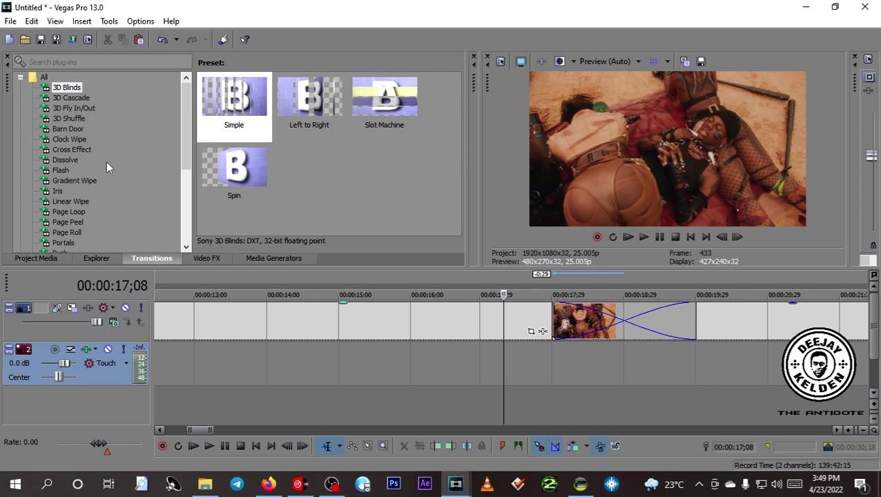
# Apply the 3D Blinds transition with the Left to Right preset to the crossfade between the two video events and close its settings.
pyautogui.scroll(-5, 106, 160)
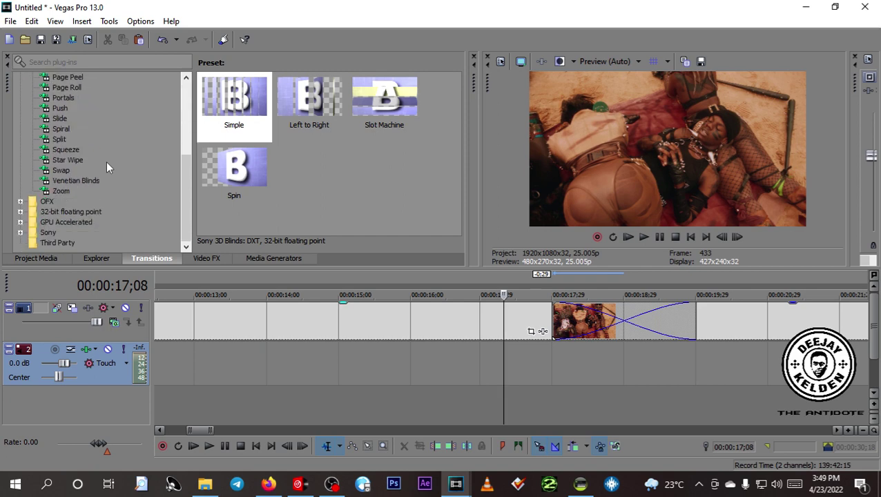
pyautogui.scroll(5, 106, 160)
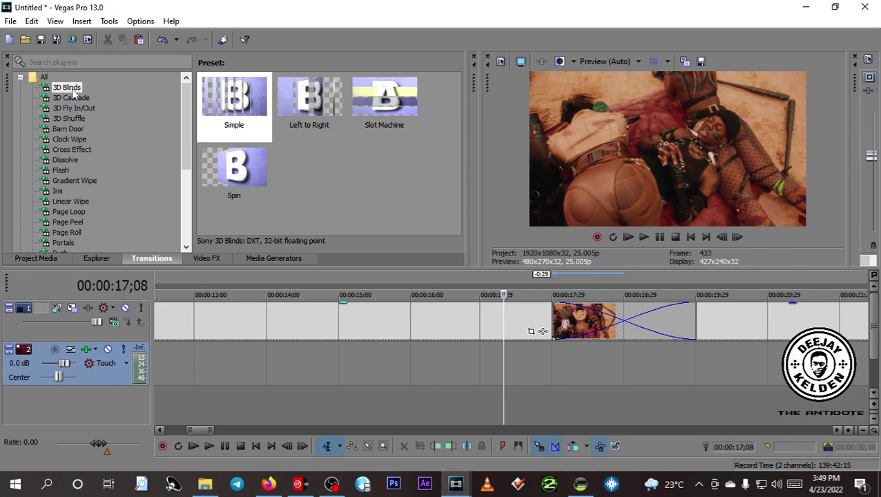
pyautogui.click(304, 108)
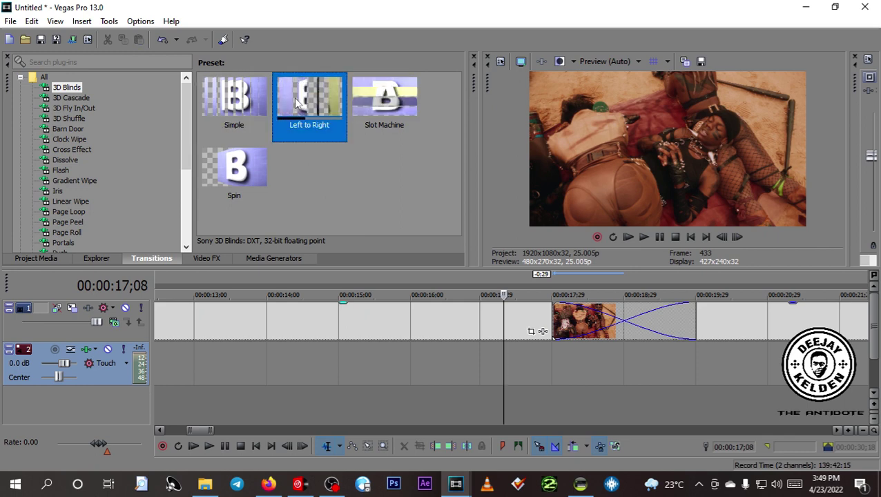
pyautogui.moveTo(289, 97); pyautogui.dragTo(464, 303)
pyautogui.moveTo(560, 327); pyautogui.dragTo(578, 315)
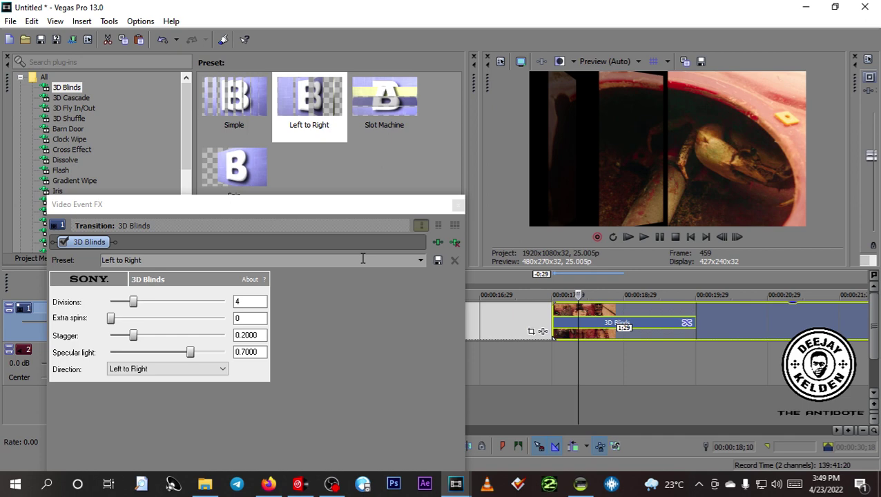
pyautogui.click(458, 205)
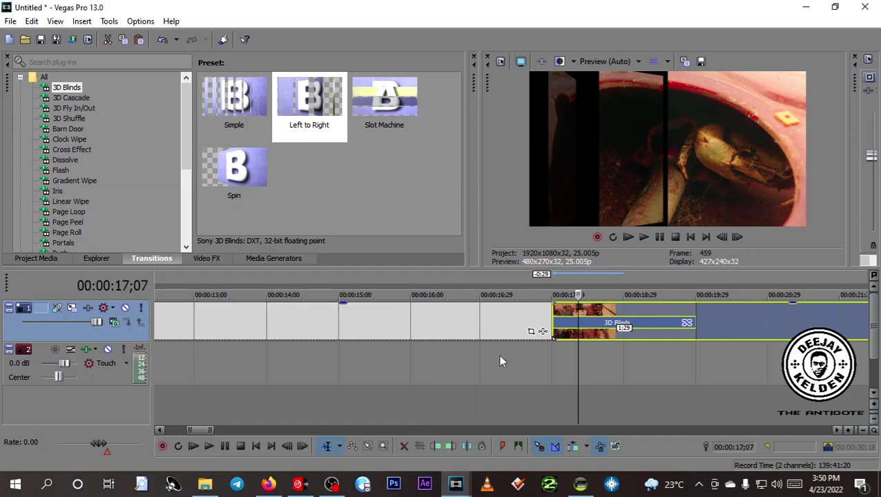
pyautogui.doubleClick(395, 372)
pyautogui.click(424, 363)
pyautogui.doubleClick(476, 355)
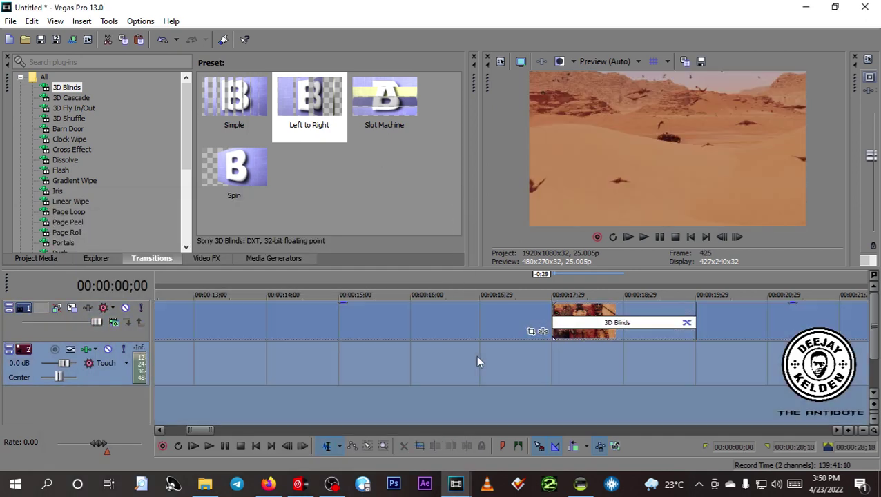
pyautogui.press('space')
pyautogui.press('space')
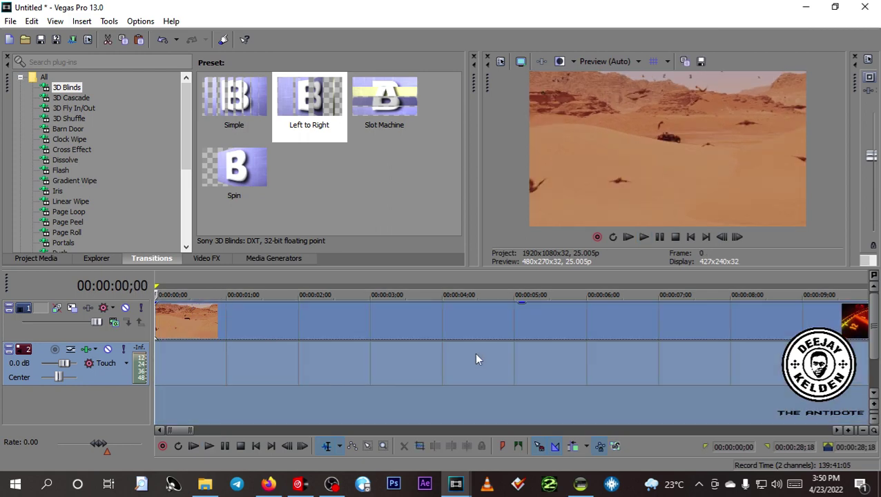
pyautogui.doubleClick(475, 358)
pyautogui.scroll(-3, 475, 358)
pyautogui.click(365, 360)
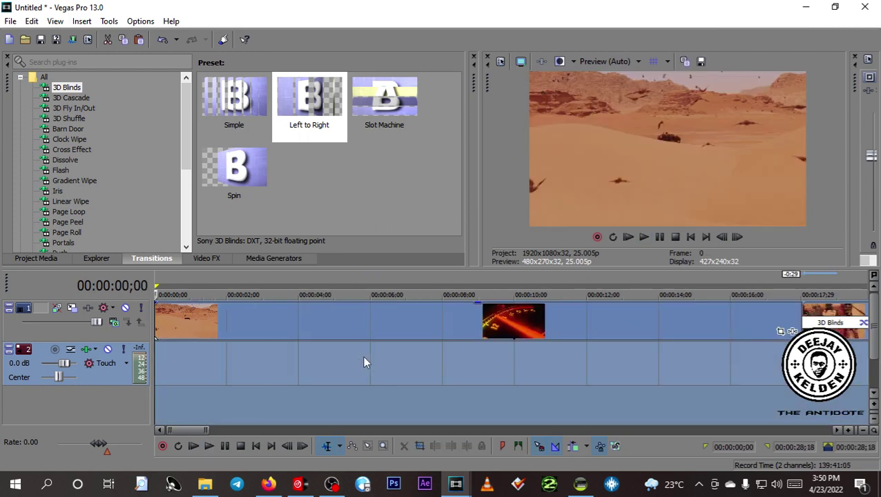
pyautogui.click(491, 354)
pyautogui.doubleClick(758, 370)
# Play back the 3D Blinds transition from 00:00:17;05 and once more from 00:00:17;29, stopping after each pass.
pyautogui.scroll(-3, 753, 359)
pyautogui.click(359, 347)
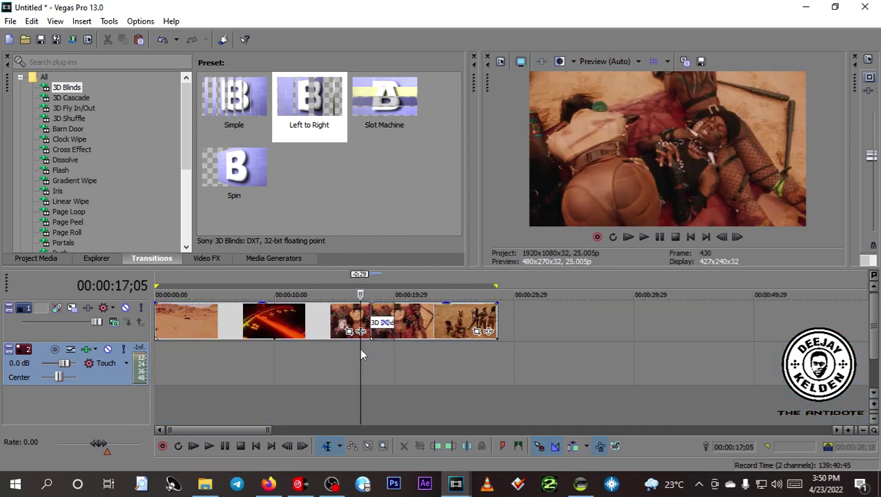
pyautogui.press('space')
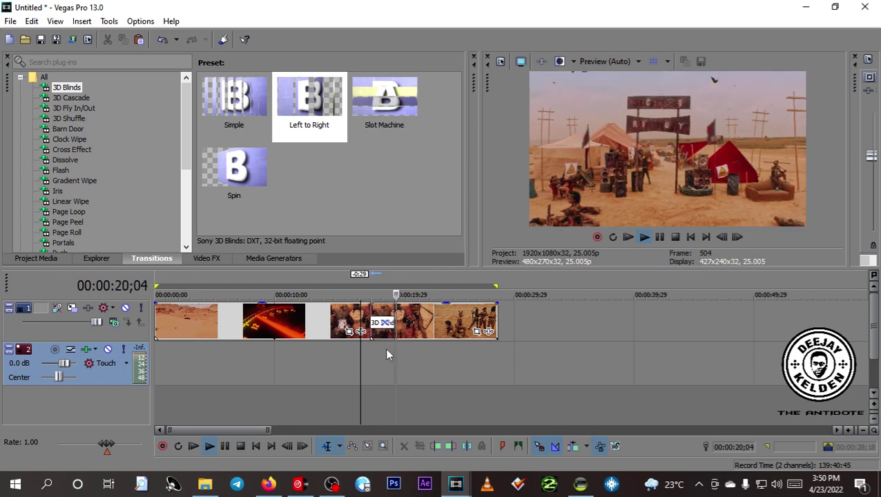
pyautogui.scroll(5, 385, 354)
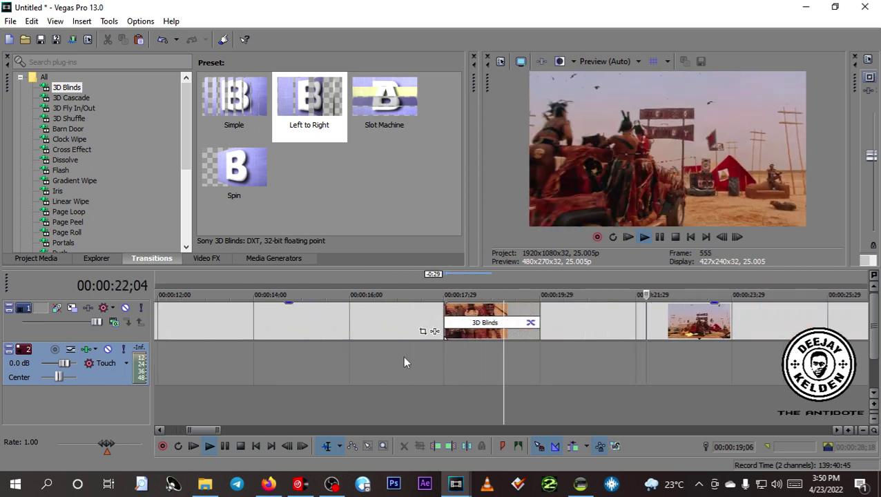
pyautogui.click(441, 368)
pyautogui.press('space')
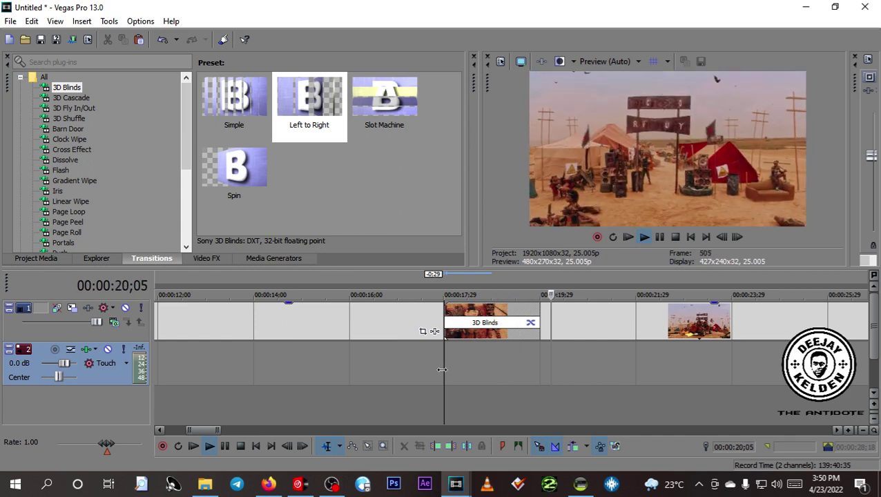
pyautogui.press('space')
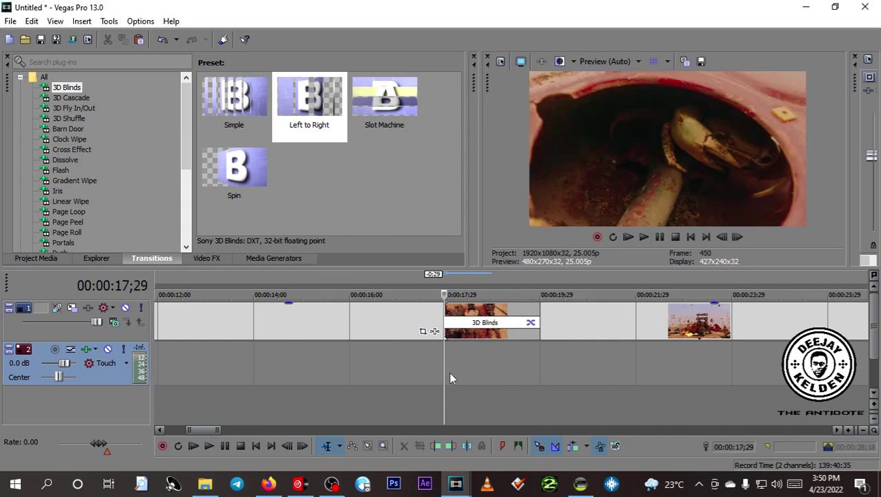
# Replace the 3D Blinds transition on the crossfade with the 3D Cascade Curtain preset and close its settings.
pyautogui.click(66, 98)
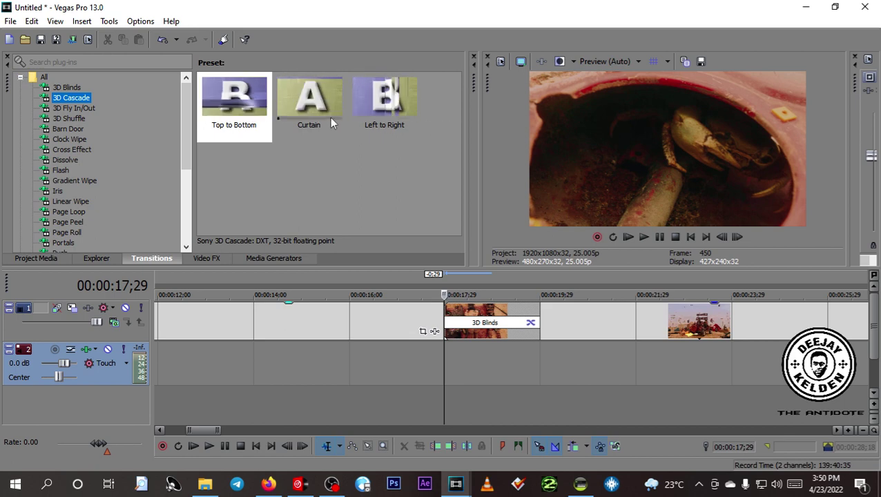
pyautogui.moveTo(330, 117); pyautogui.dragTo(455, 311)
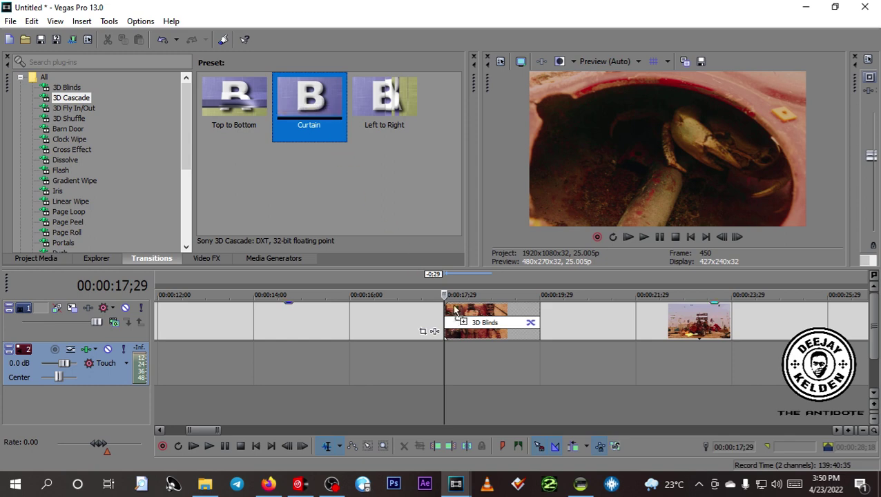
pyautogui.moveTo(507, 316); pyautogui.dragTo(508, 318)
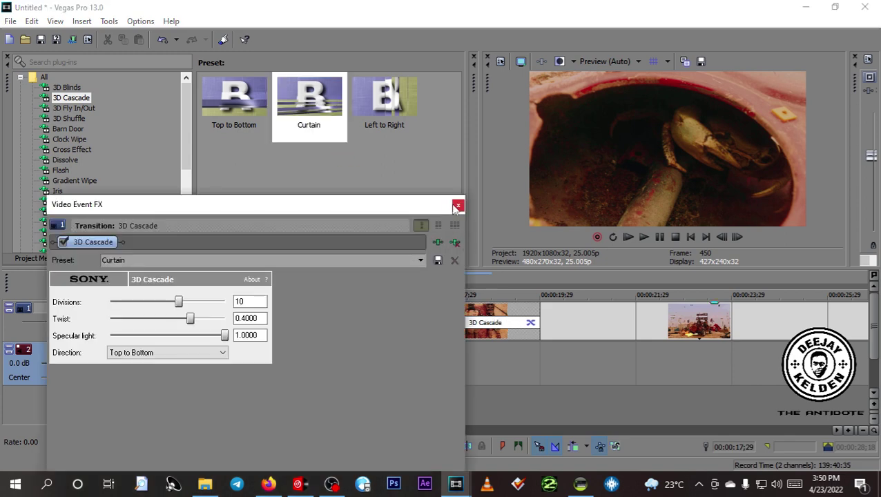
pyautogui.click(457, 206)
# Play back the 3D Cascade transition twice from 00:00:15;29 and stop playback.
pyautogui.click(341, 342)
pyautogui.click(357, 356)
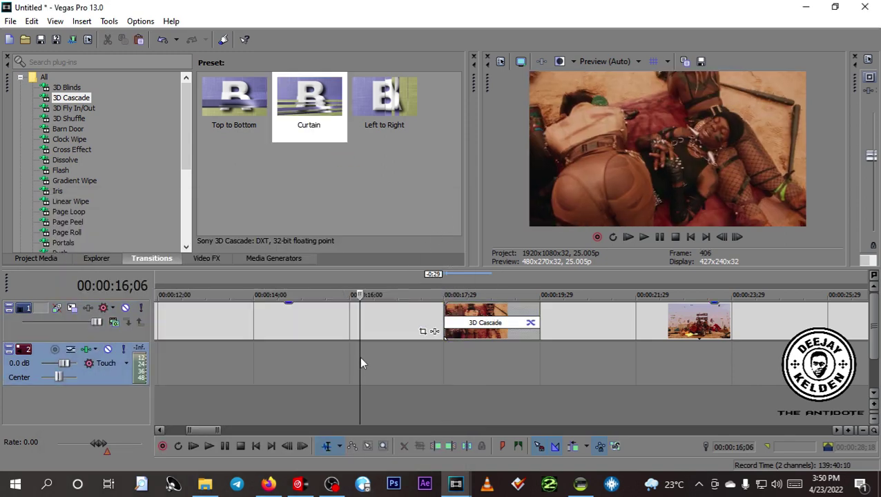
pyautogui.click(346, 351)
pyautogui.press('space')
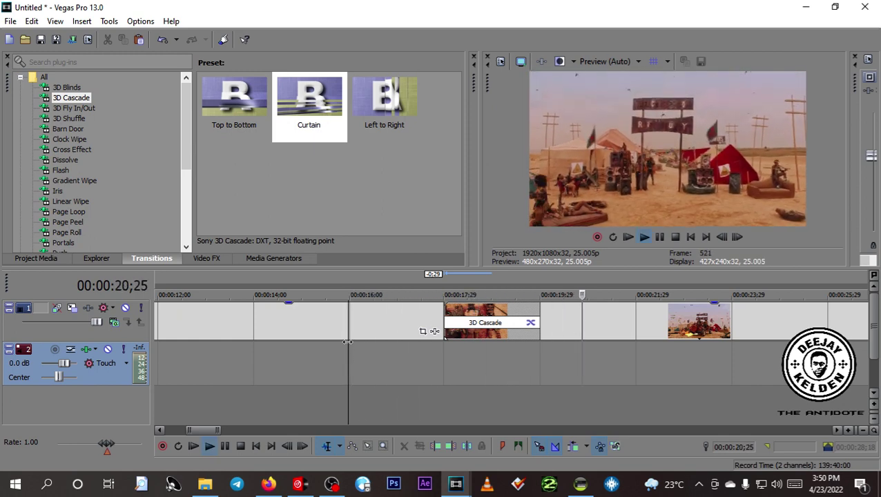
pyautogui.press('space')
pyautogui.press('space')
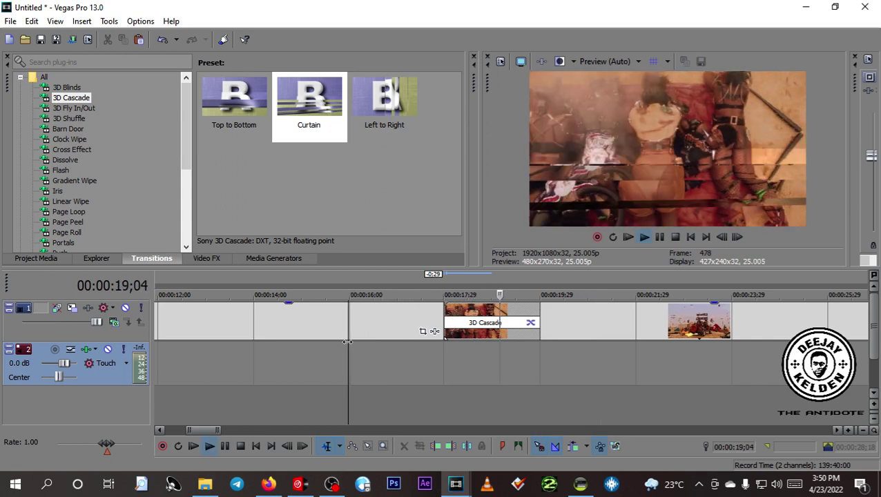
pyautogui.press('space')
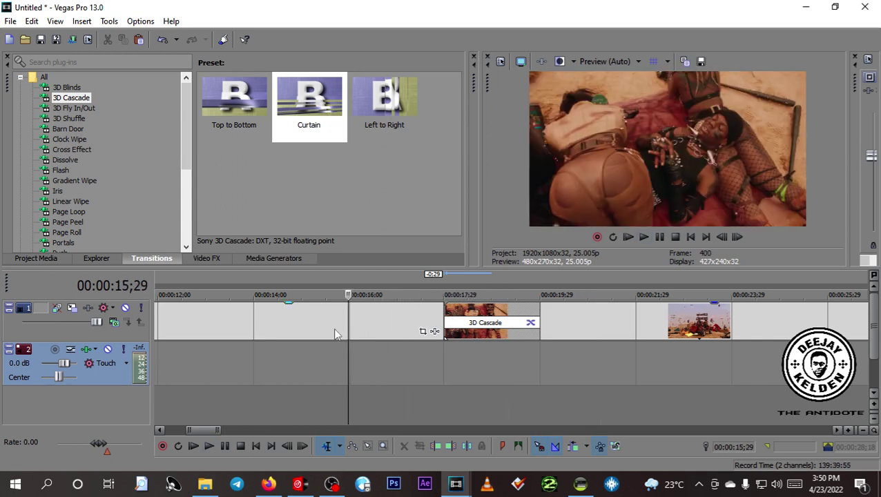
# Replace the 3D Cascade transition on the crossfade with the default Page Peel preset and close its settings.
pyautogui.click(68, 109)
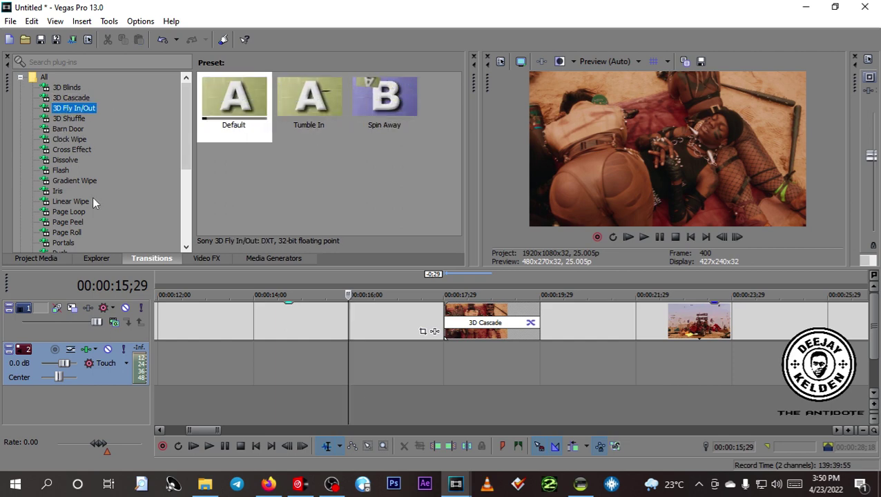
pyautogui.click(59, 169)
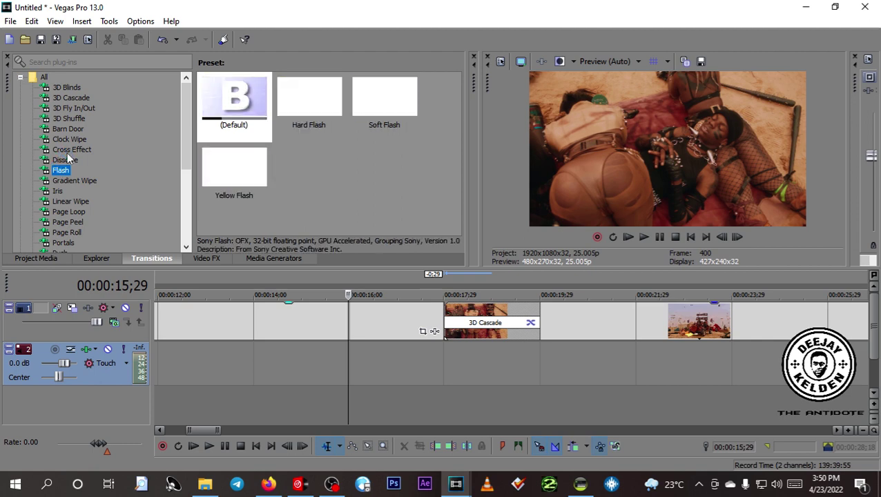
pyautogui.click(67, 151)
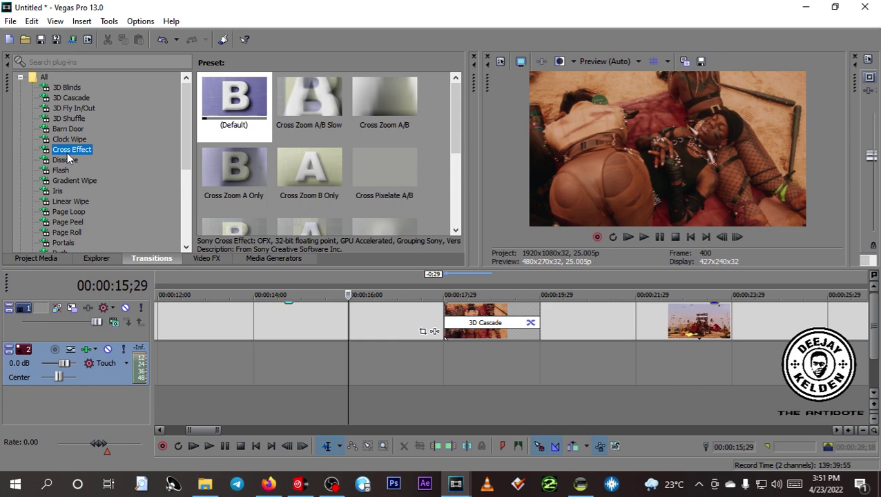
pyautogui.click(69, 222)
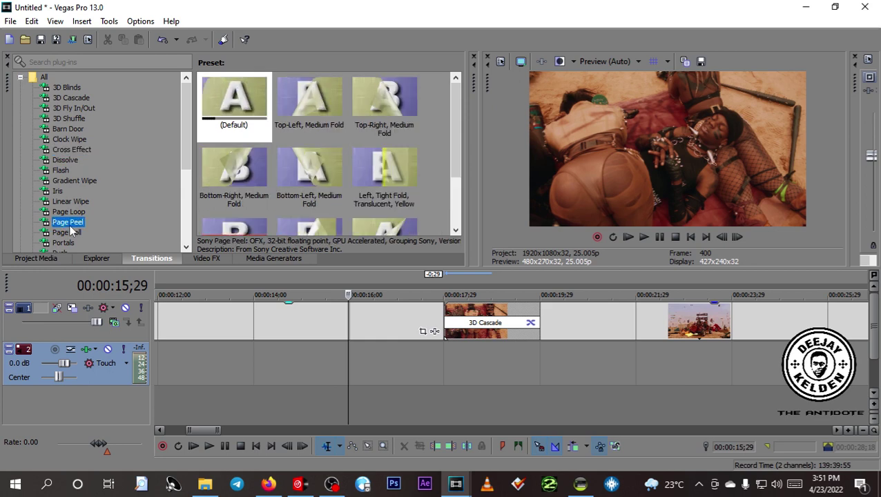
pyautogui.moveTo(233, 108); pyautogui.dragTo(478, 322)
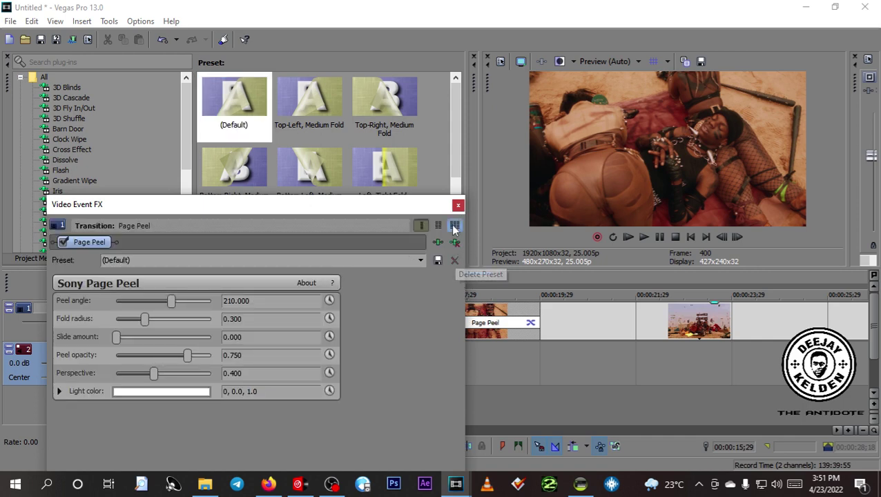
pyautogui.click(458, 205)
# Play back the Page Peel transition from 00:00:15;29, stop, and place the cursor at 00:00:14;07.
pyautogui.press('space')
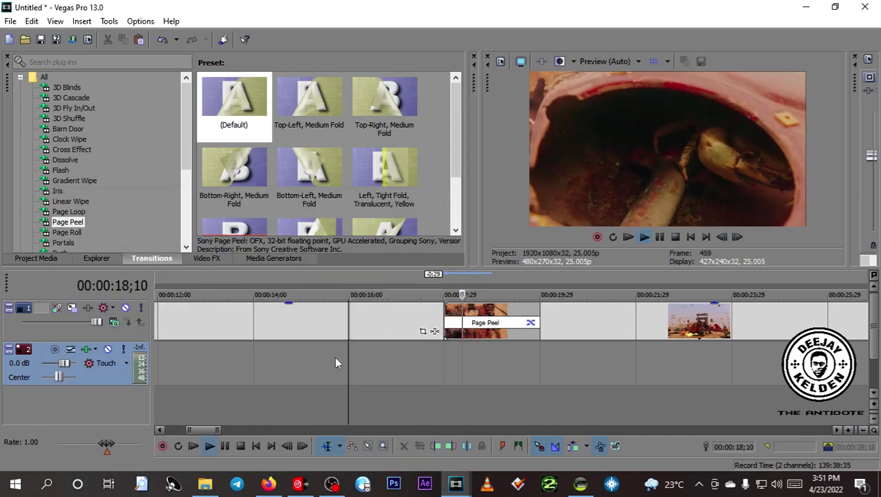
pyautogui.press('space')
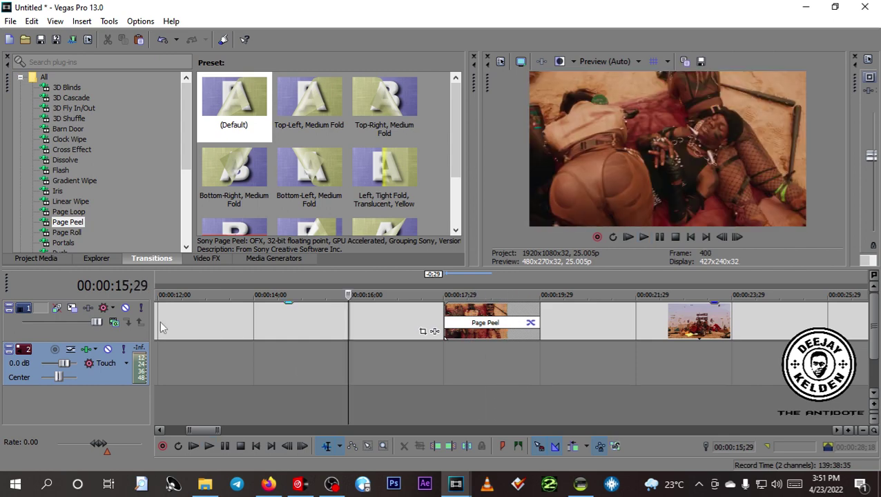
pyautogui.click(258, 369)
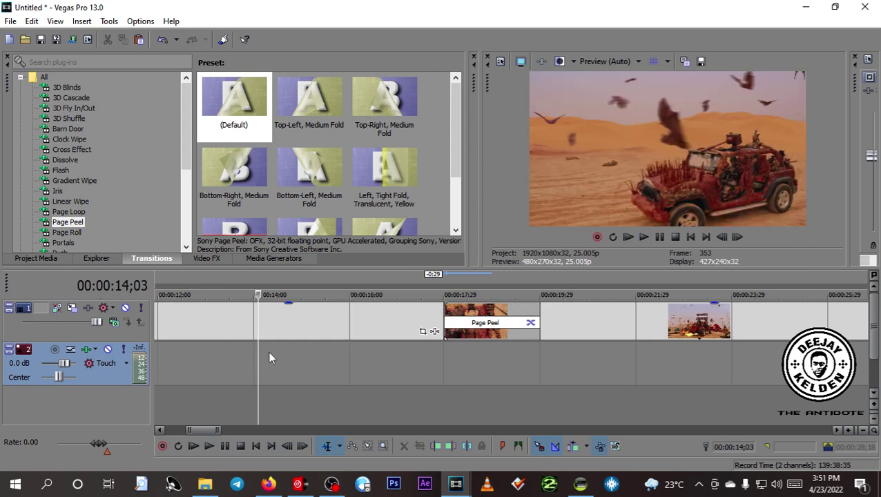
pyautogui.click(265, 363)
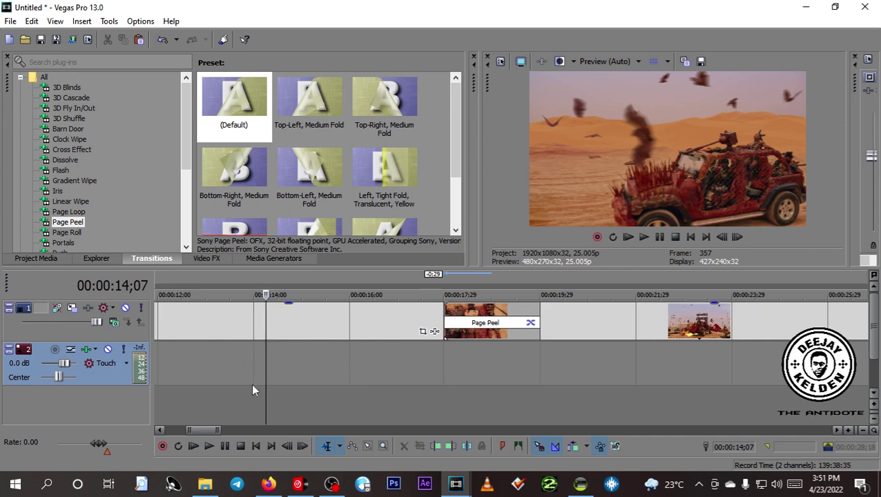
# Show the video effects list and split the second video event at 00:00:20;29 and 00:00:21;29.
pyautogui.click(205, 261)
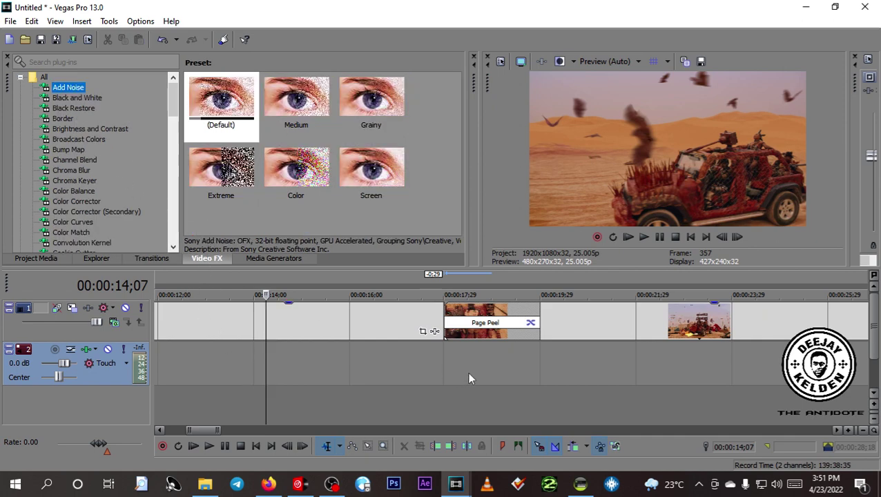
pyautogui.click(558, 334)
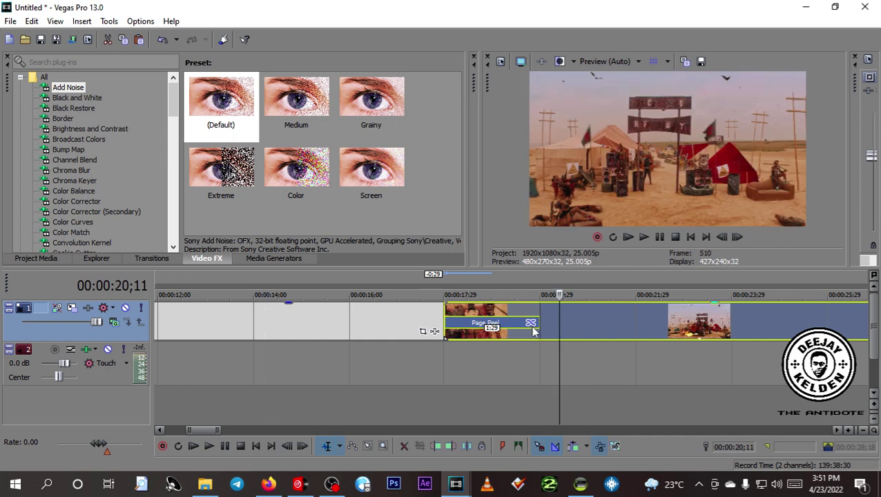
pyautogui.click(588, 314)
pyautogui.doubleClick(586, 316)
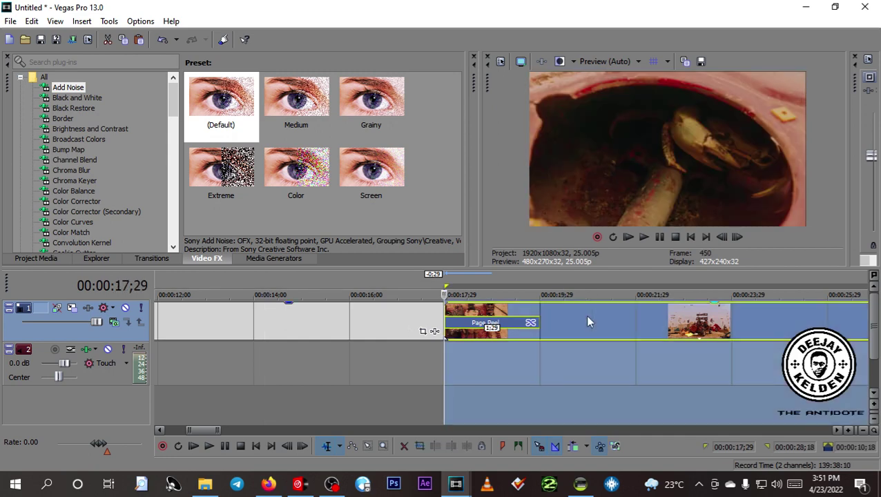
pyautogui.click(586, 317)
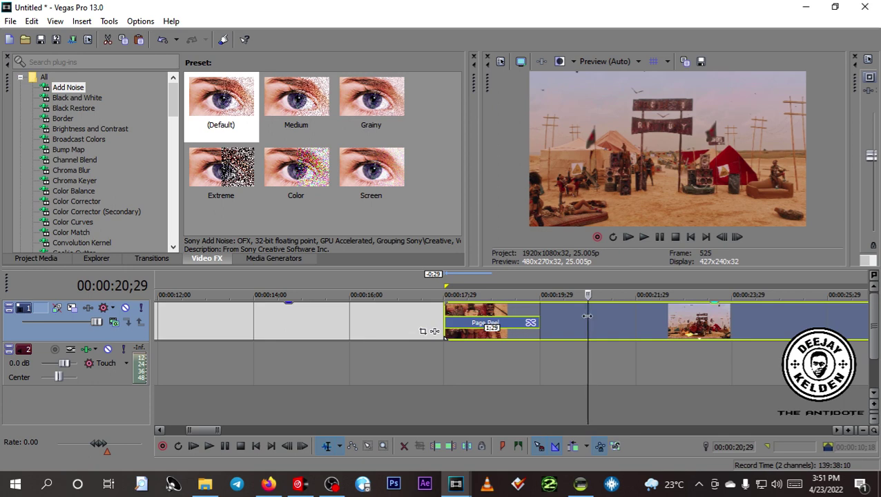
pyautogui.press('s')
pyautogui.click(635, 317)
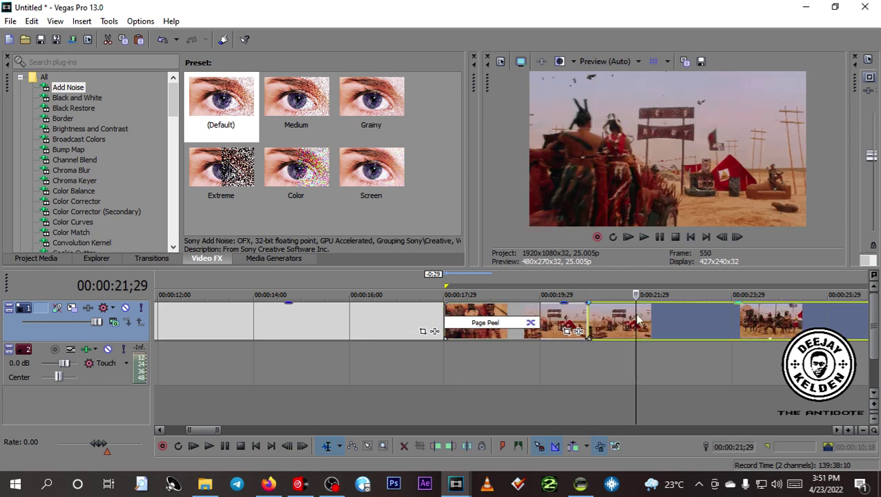
pyautogui.press('s')
# Apply the default Black and White effect to the short segment between 00:00:20;29 and 00:00:21;29 and close its settings.
pyautogui.doubleClick(607, 318)
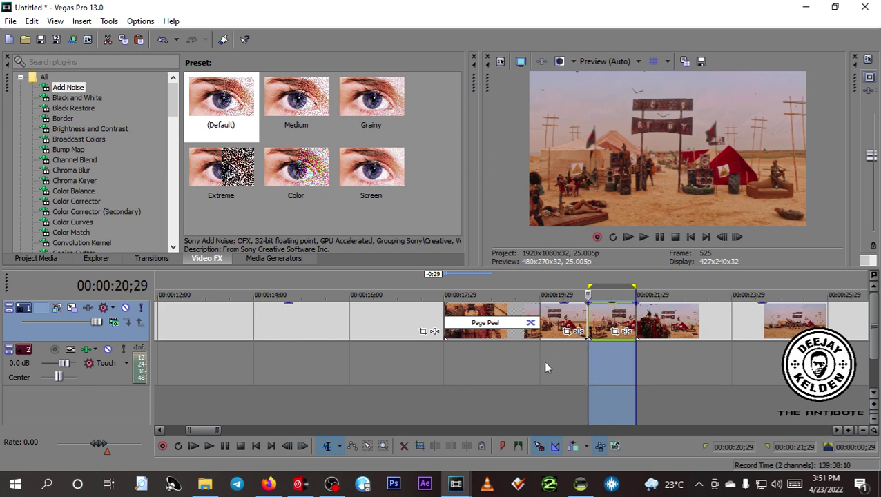
pyautogui.click(551, 319)
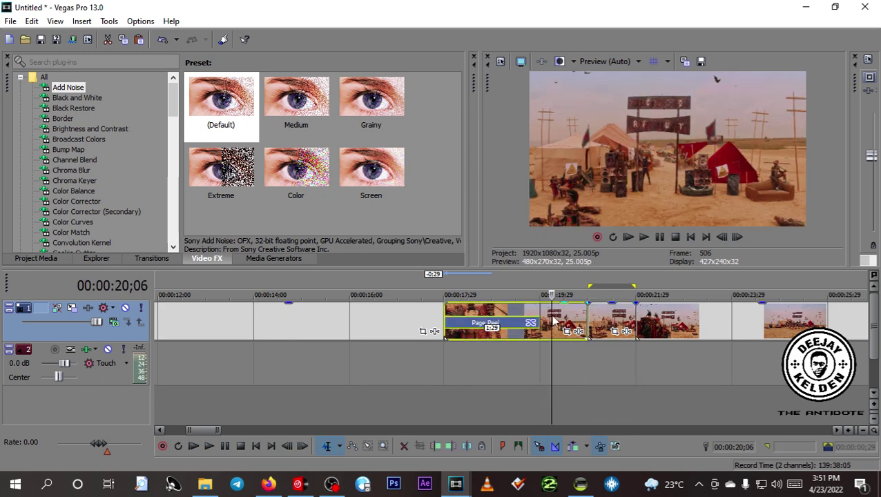
pyautogui.click(69, 99)
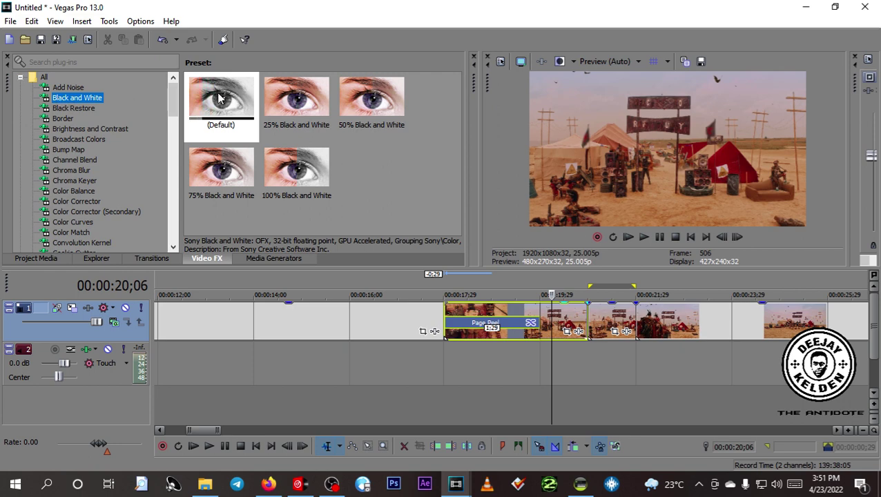
pyautogui.moveTo(220, 98); pyautogui.dragTo(538, 279)
pyautogui.moveTo(610, 301); pyautogui.dragTo(610, 301)
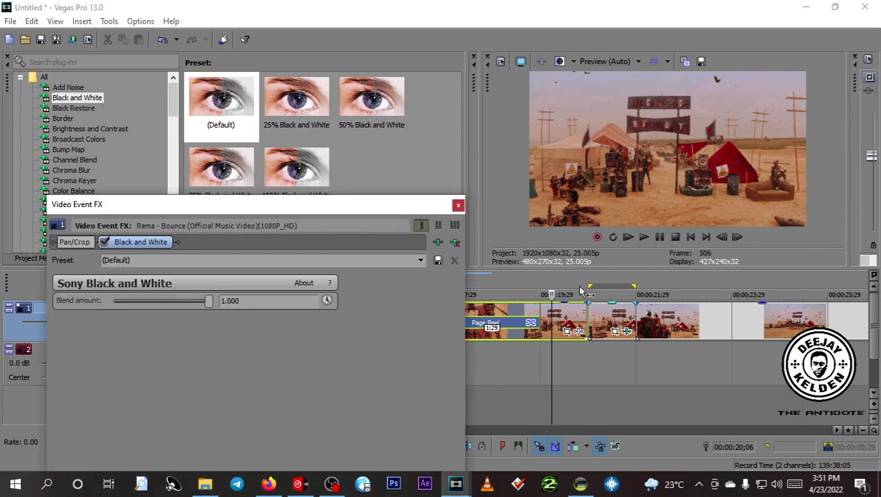
pyautogui.click(458, 206)
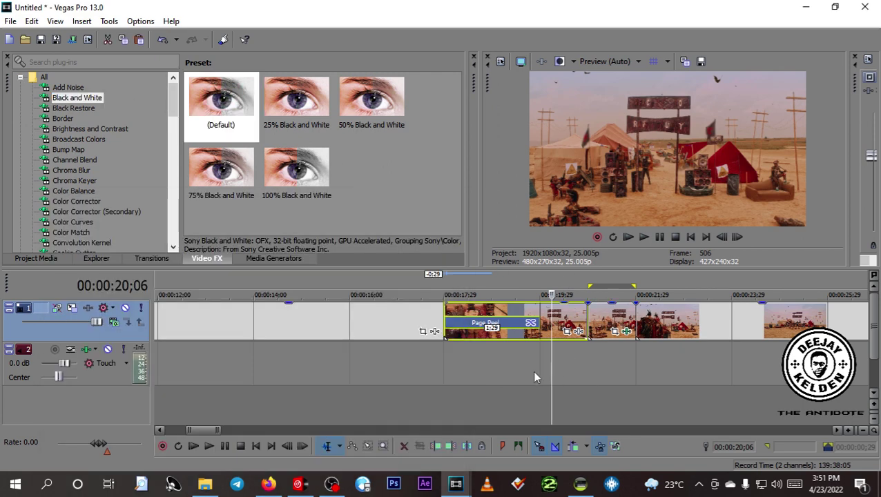
# Play back the timeline from 00:00:15;17 through the black-and-white segment and stop playback.
pyautogui.doubleClick(532, 370)
pyautogui.press('space')
pyautogui.press('space')
pyautogui.scroll(-2, 535, 363)
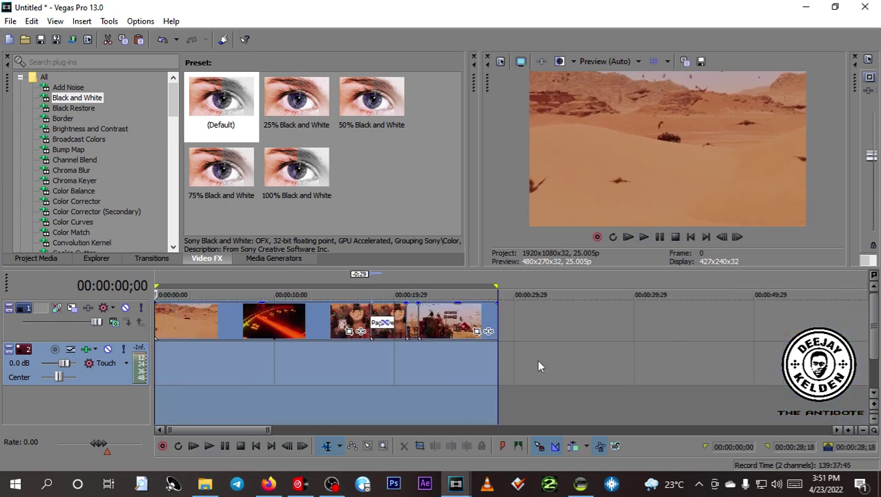
pyautogui.click(412, 367)
pyautogui.scroll(2, 366, 363)
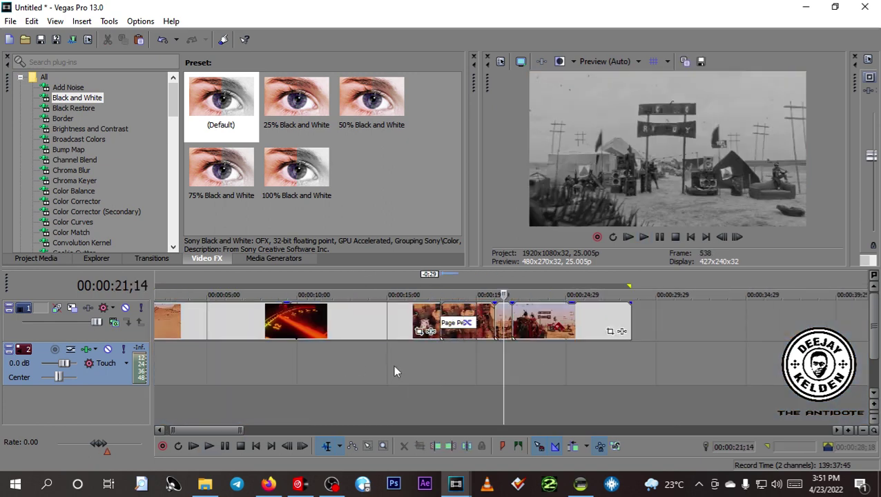
pyautogui.click(396, 371)
pyautogui.press('space')
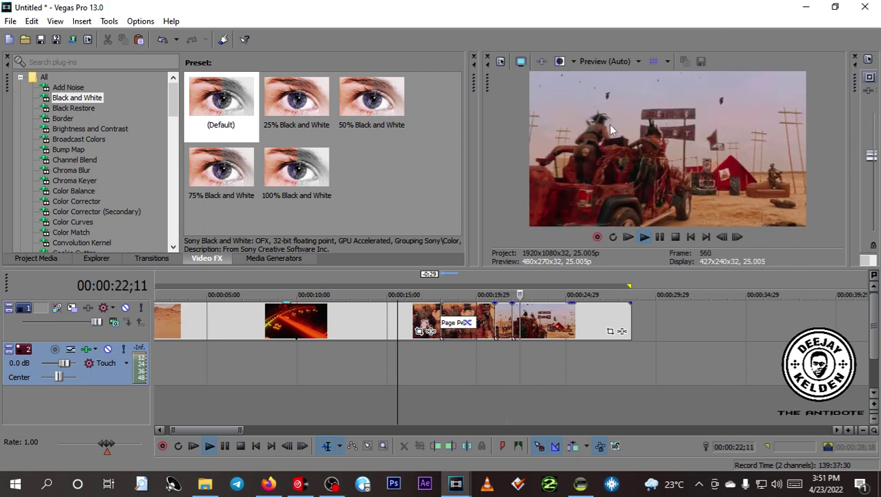
pyautogui.press('space')
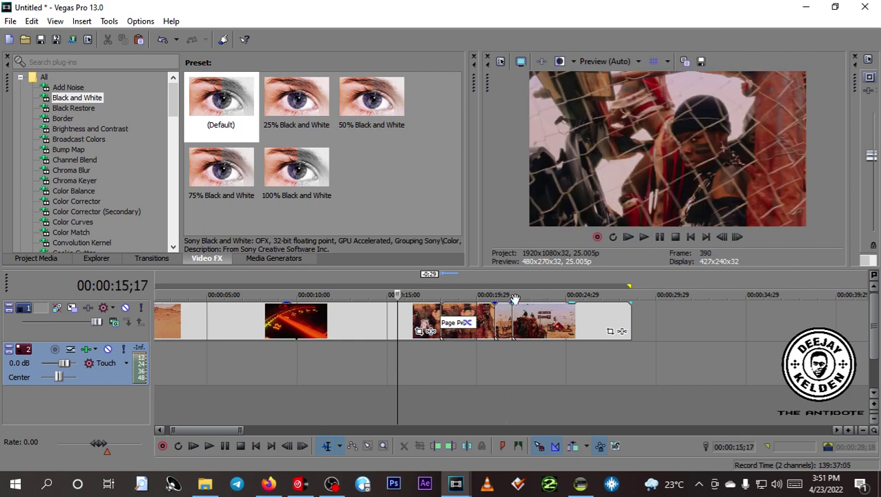
# Split the first video event at 00:00:14;29, ahead of the Page Peel transition.
pyautogui.doubleClick(493, 367)
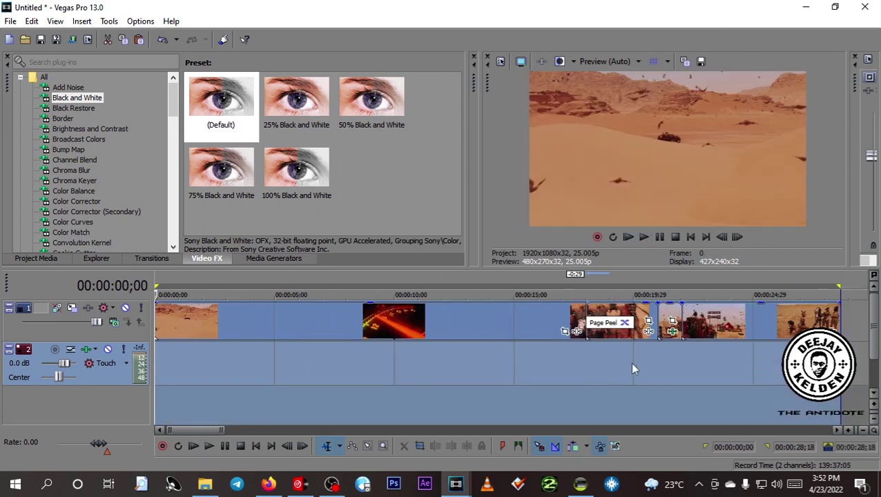
pyautogui.click(647, 363)
pyautogui.scroll(-3, 290, 355)
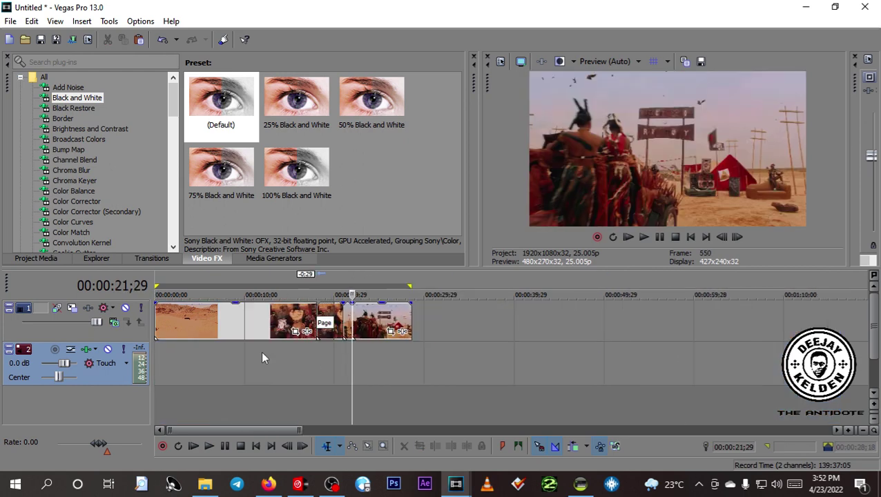
pyautogui.scroll(3, 259, 351)
pyautogui.click(226, 351)
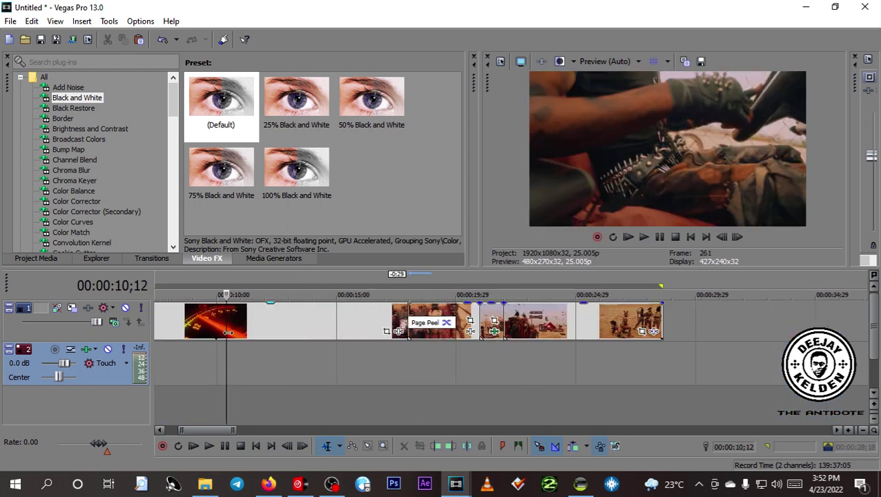
pyautogui.click(331, 321)
pyautogui.click(335, 336)
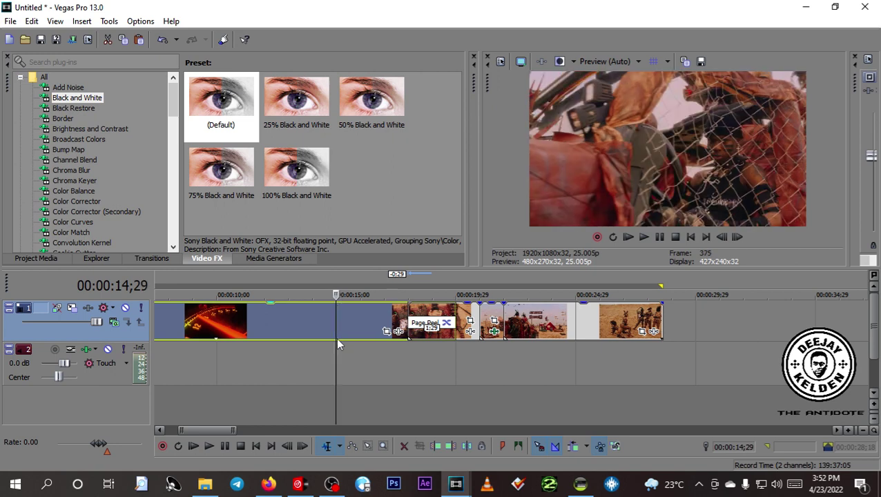
pyautogui.press('s')
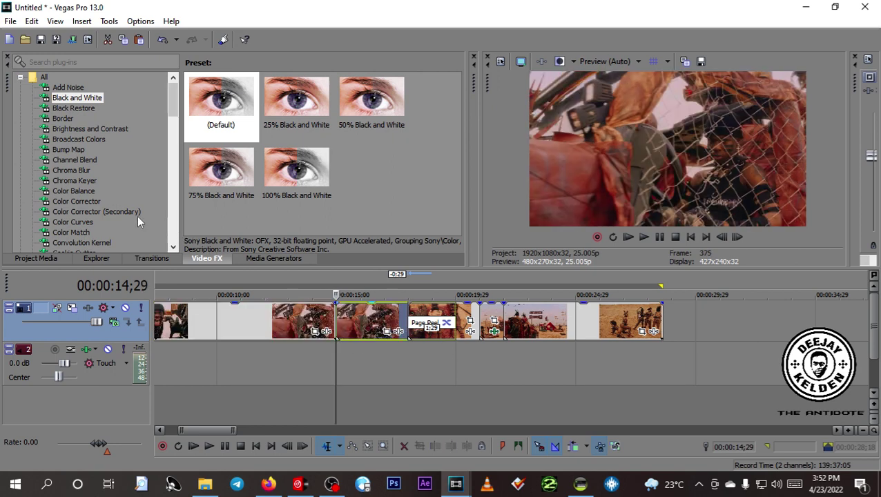
# Choose the Chroma Blur effect and split the segment before the Page Peel transition at 00:00:16;24.
pyautogui.click(62, 170)
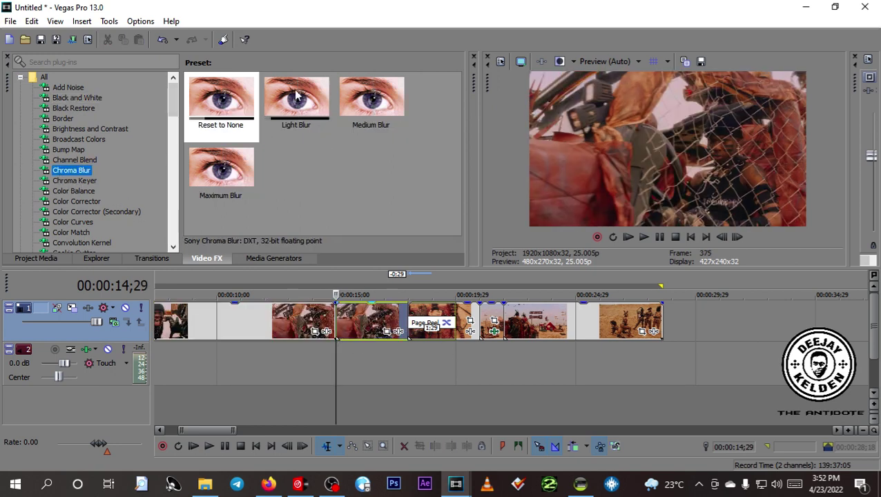
pyautogui.doubleClick(397, 318)
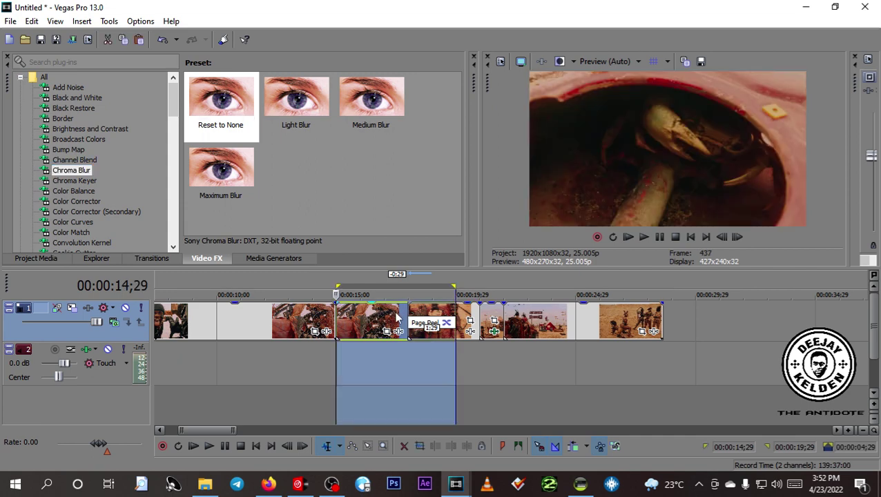
pyautogui.click(400, 317)
pyautogui.doubleClick(381, 316)
pyautogui.click(381, 316)
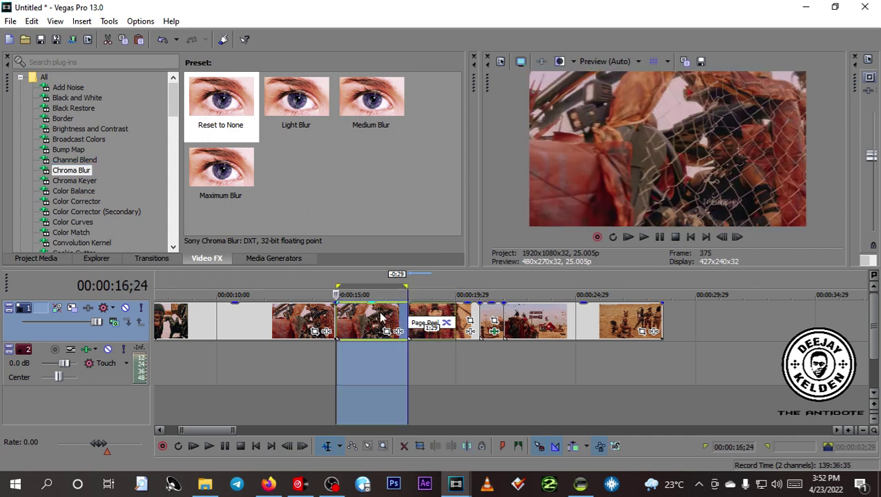
pyautogui.press('s')
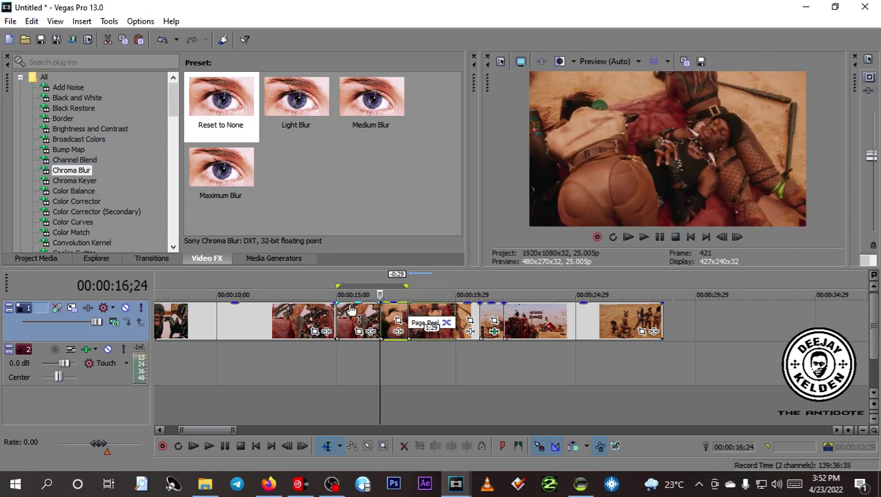
# Apply the Light Blur preset of Chroma Blur to the segment between 00:00:14;29 and 00:00:16;24.
pyautogui.click(349, 312)
pyautogui.scroll(3, 356, 308)
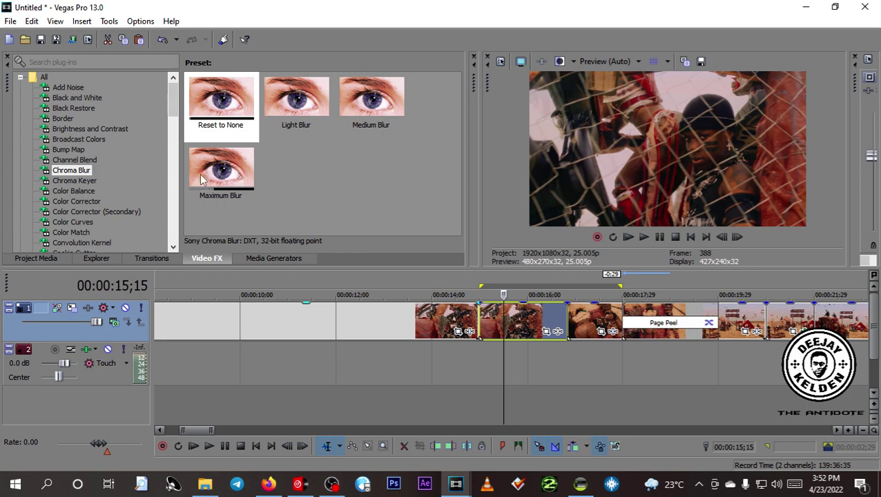
pyautogui.click(296, 97)
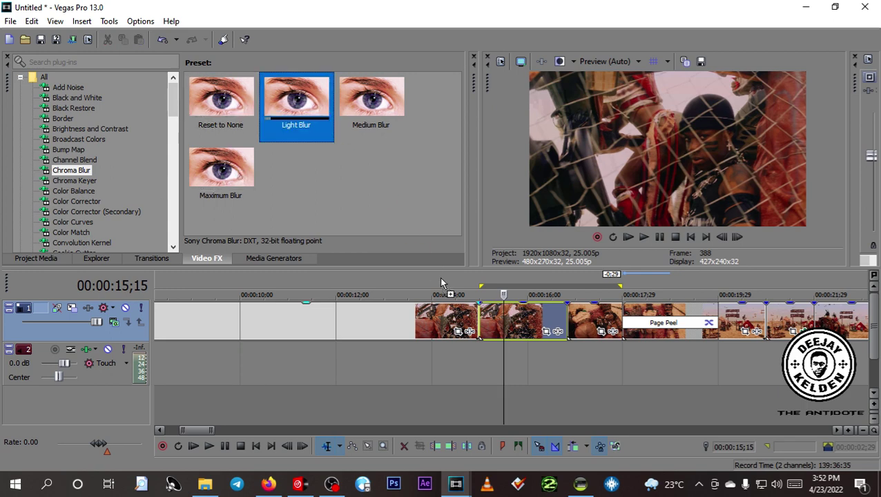
pyautogui.moveTo(525, 312); pyautogui.dragTo(525, 312)
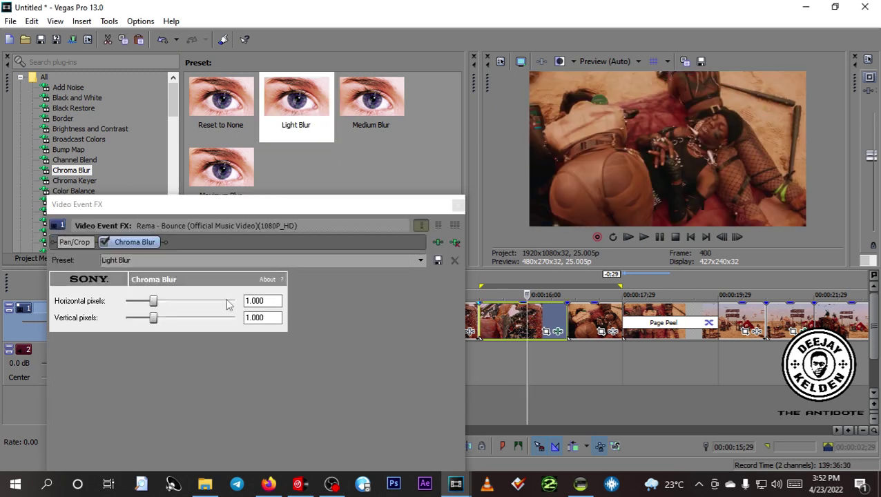
# Set the segment's Chroma Blur to 4.000 horizontal and 4.000 vertical pixels and close the effect settings.
pyautogui.moveTo(153, 301); pyautogui.dragTo(237, 325)
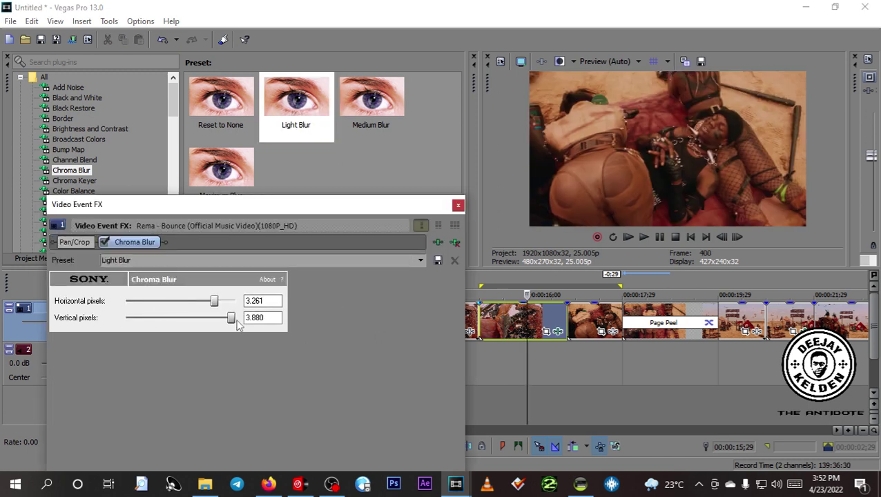
pyautogui.scroll(1, 210, 304)
pyautogui.scroll(7, 263, 304)
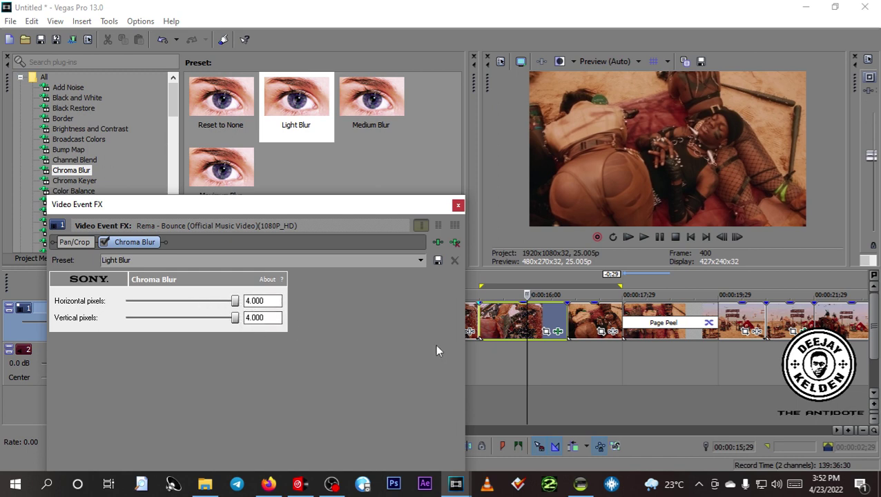
pyautogui.click(508, 363)
pyautogui.click(505, 362)
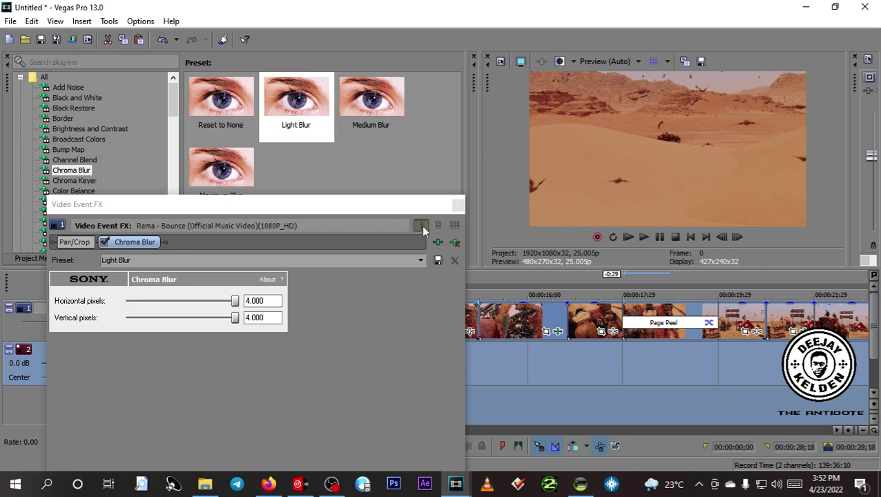
pyautogui.click(457, 205)
# Play back the timeline from 00:00:14;05 through the Chroma Blur segment and stop playback.
pyautogui.click(438, 365)
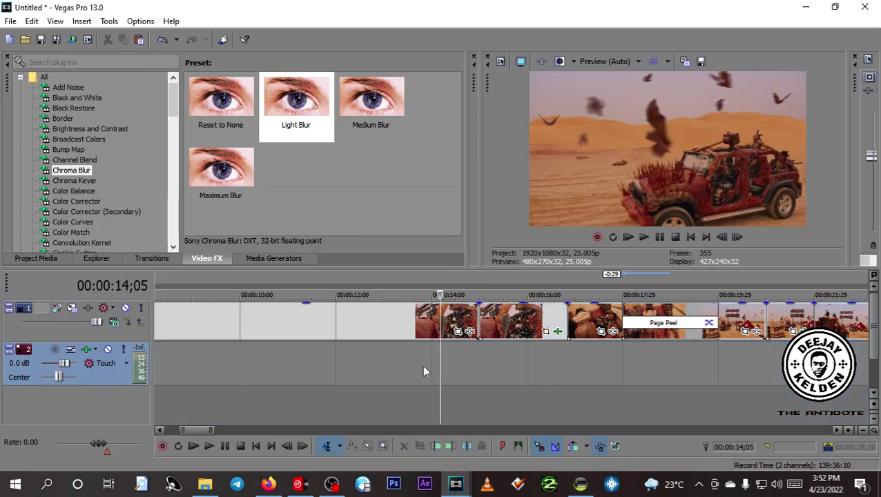
pyautogui.press('space')
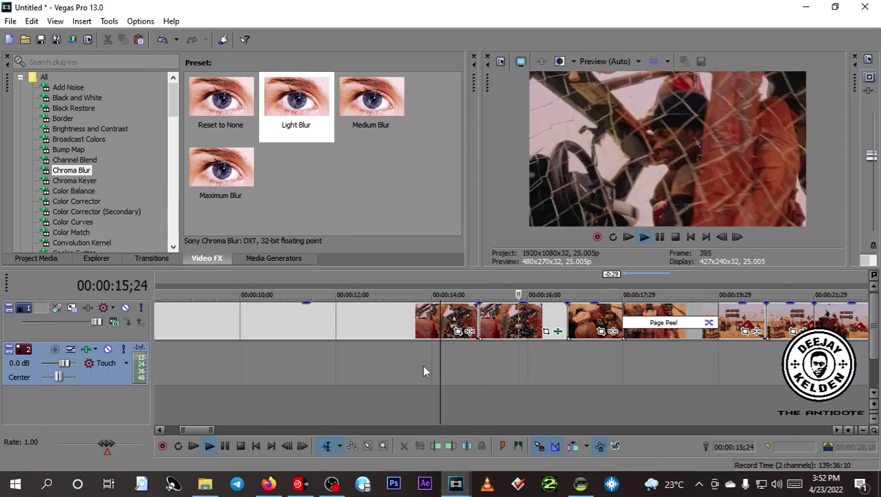
pyautogui.press('space')
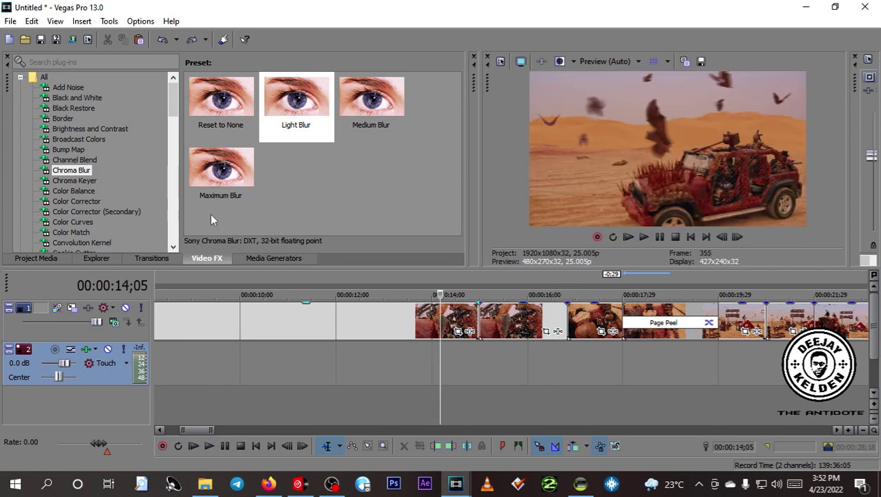
# Apply the default Defocus preset to the segment between 00:00:14;29 and 00:00:16;24 and close its settings.
pyautogui.scroll(-2, 87, 231)
pyautogui.click(84, 212)
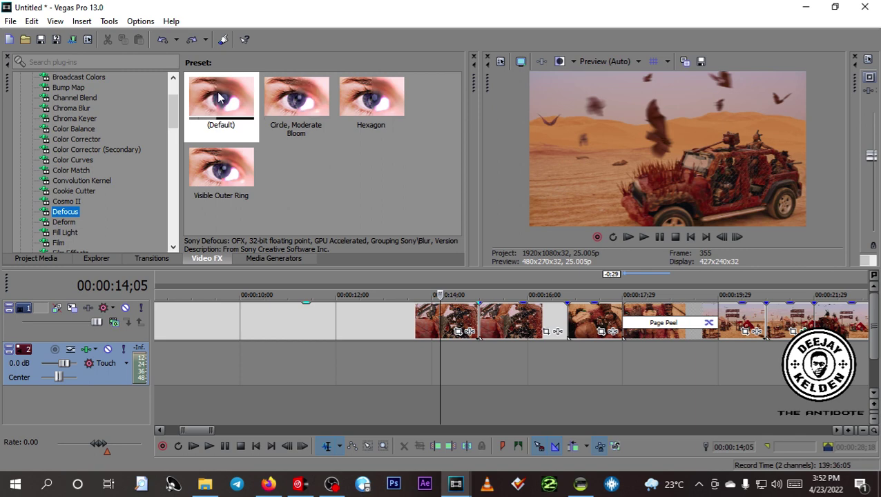
pyautogui.moveTo(218, 98); pyautogui.dragTo(525, 330)
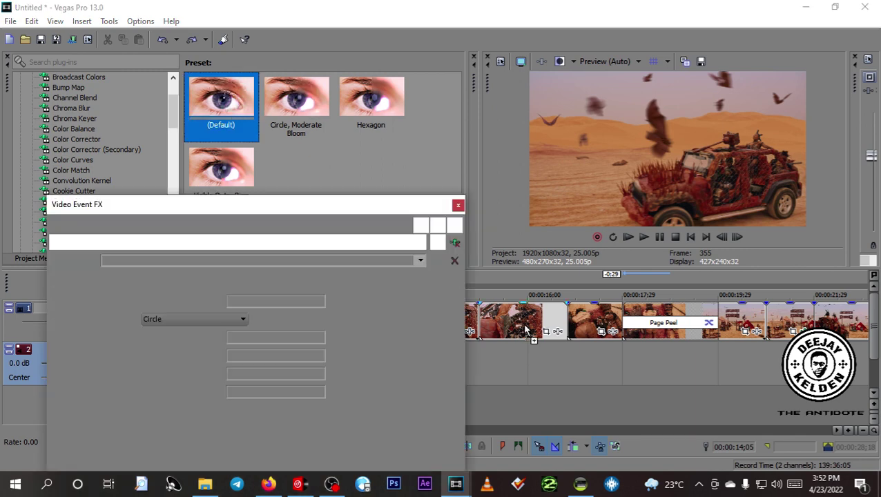
pyautogui.click(458, 205)
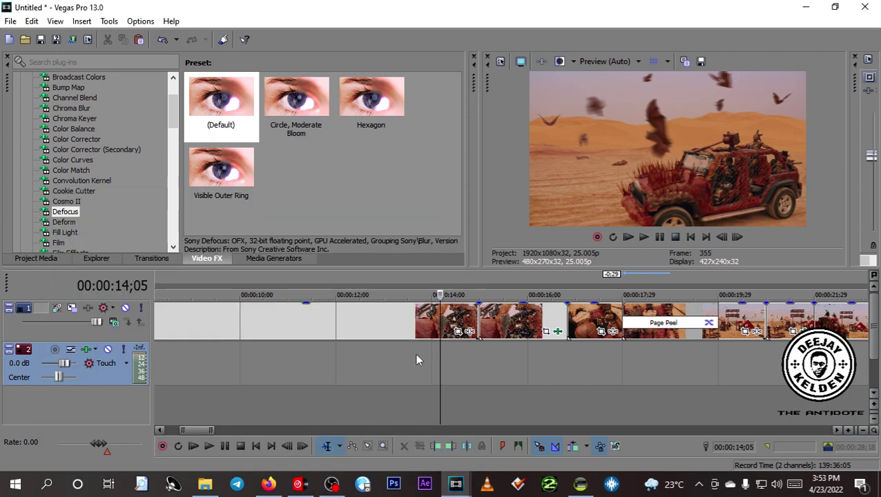
# Play back the timeline from 00:00:11;24 through the defocused segment and stop playback.
pyautogui.click(327, 367)
pyautogui.press('space')
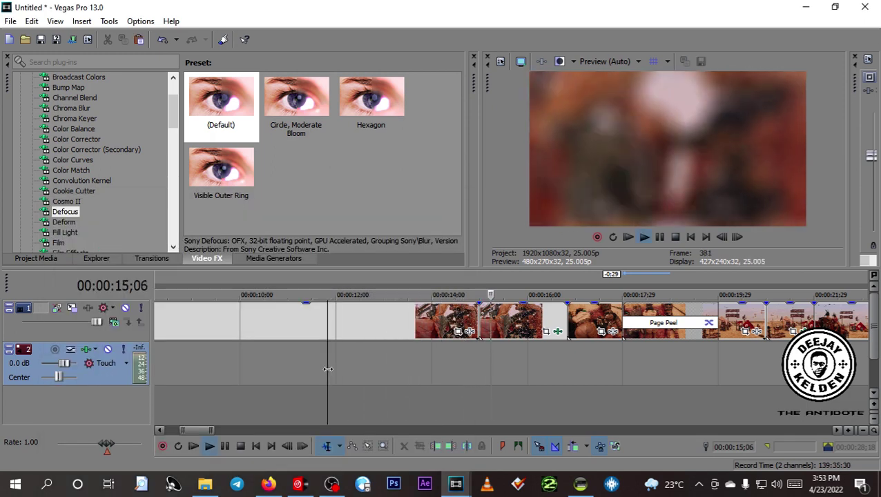
pyautogui.press('space')
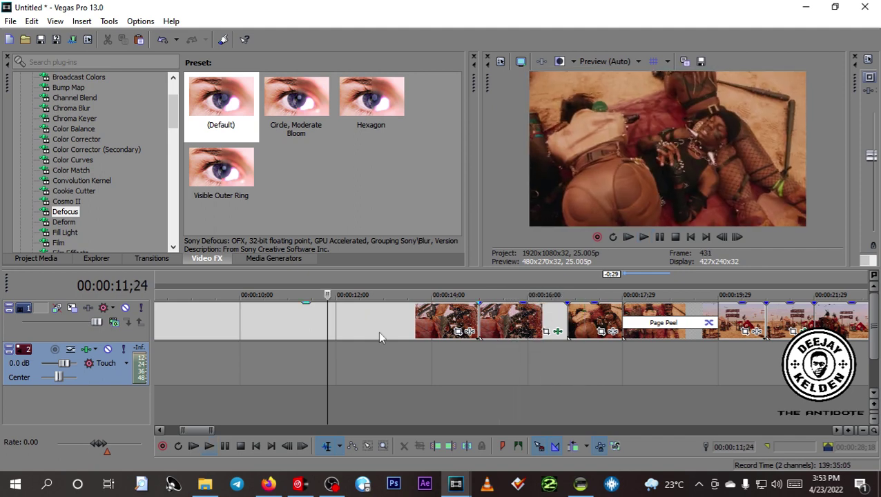
# Enlarge the video preview area slightly and replay the defocused segment from 00:00:09;29.
pyautogui.moveTo(394, 271)
pyautogui.mouseDown()
pyautogui.moveTo(390, 293)
pyautogui.moveTo(394, 283)
pyautogui.mouseUp()
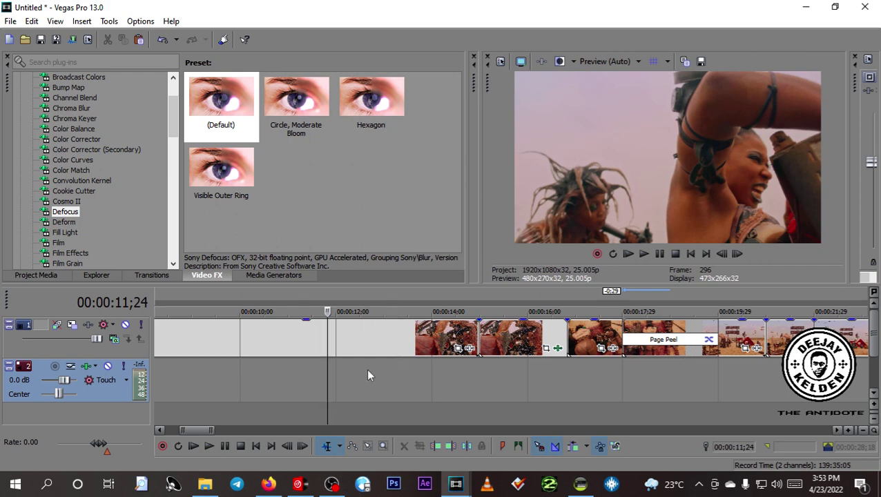
pyautogui.click(336, 378)
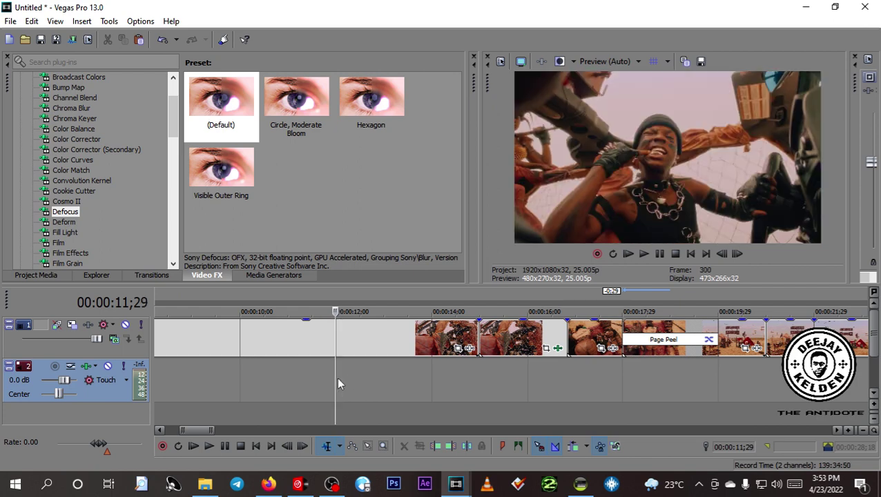
pyautogui.click(236, 361)
pyautogui.press('space')
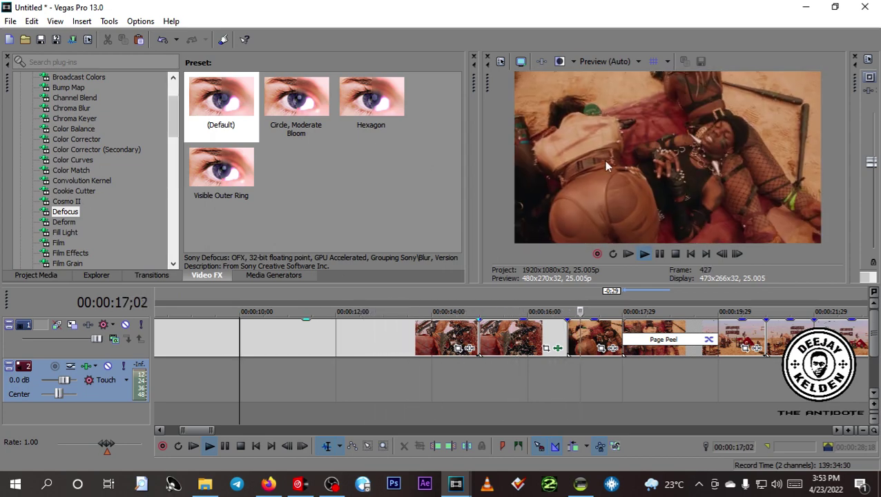
pyautogui.press('space')
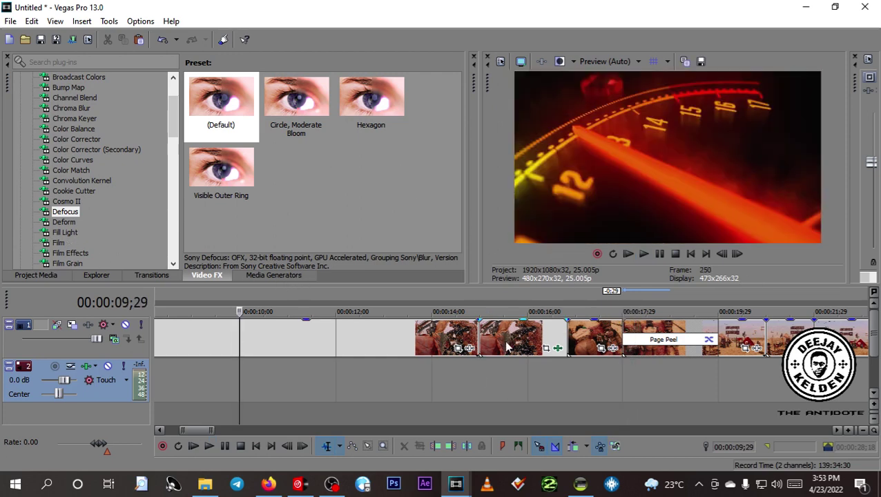
# Add the Green Highlight preset of Color Corrector to the defocused segment and close its settings.
pyautogui.click(81, 170)
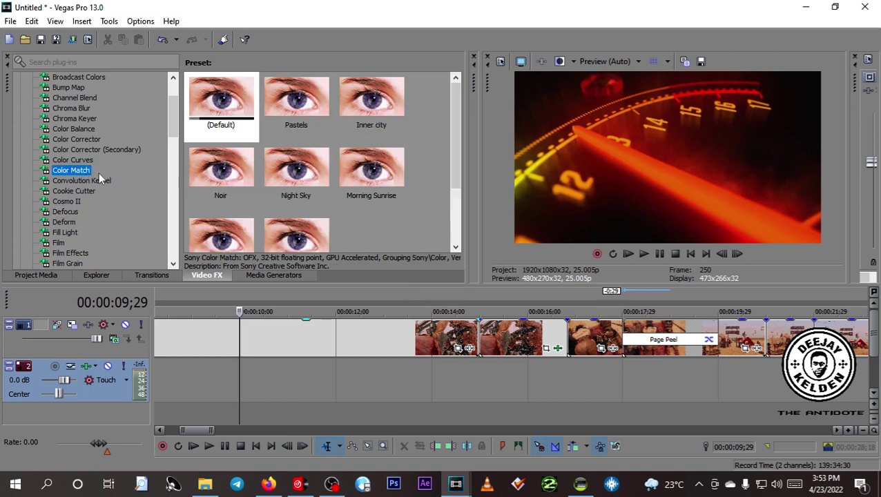
pyautogui.click(62, 119)
pyautogui.click(76, 139)
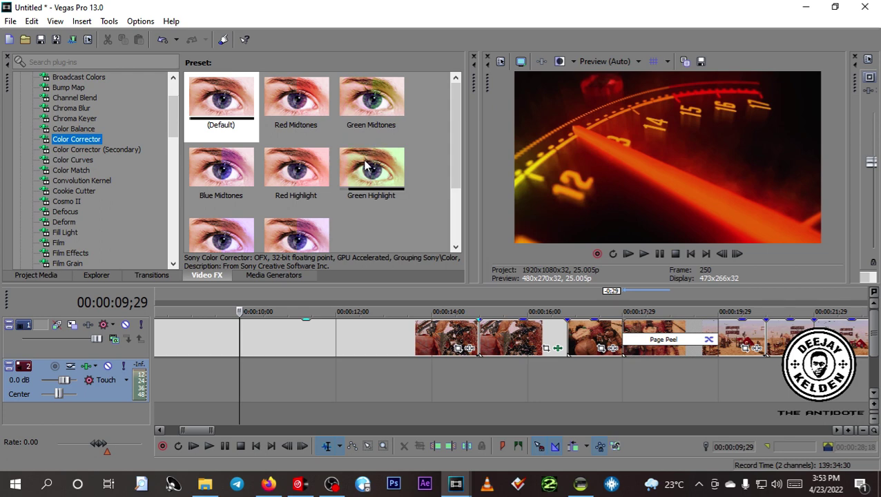
pyautogui.moveTo(365, 173); pyautogui.dragTo(501, 315)
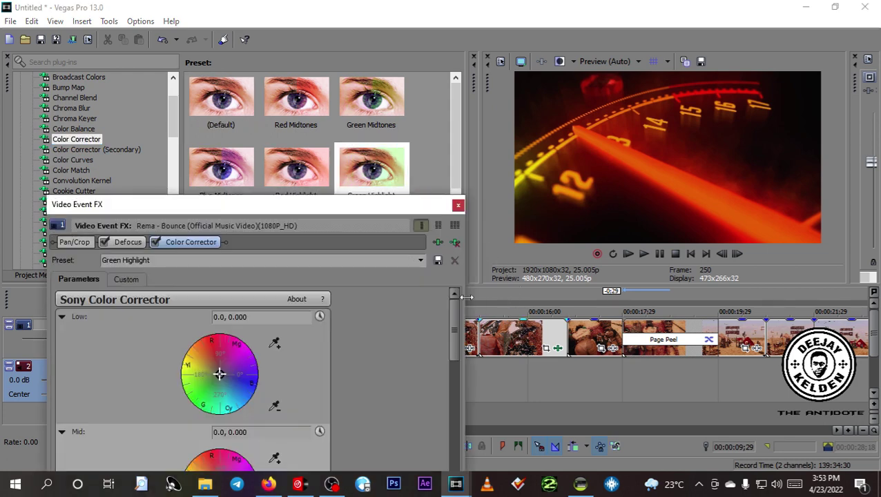
pyautogui.click(458, 205)
# Play back the timeline from 00:00:13;15 through the segment with Defocus and Color Corrector, and stop playback.
pyautogui.click(405, 376)
pyautogui.press('space')
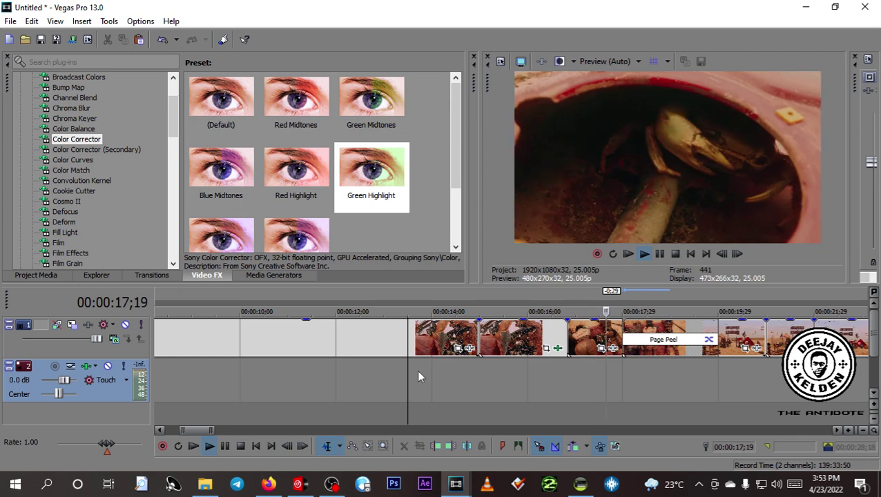
pyautogui.press('space')
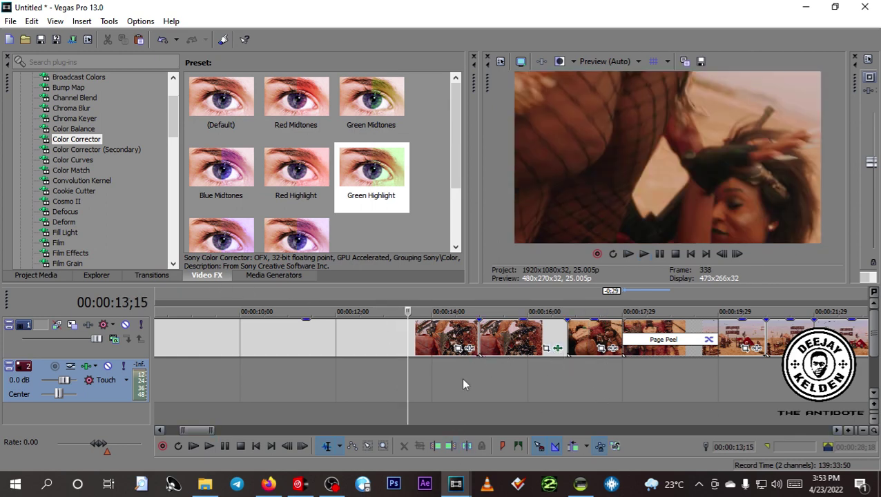
# Remove the Color Corrector and Defocus effects from the segment starting at 00:00:14;29 and close the effect settings.
pyautogui.click(555, 349)
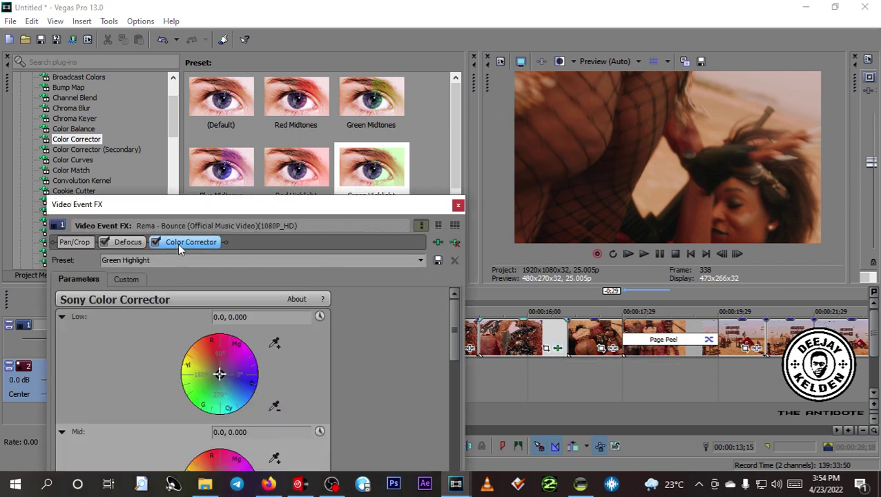
pyautogui.click(455, 243)
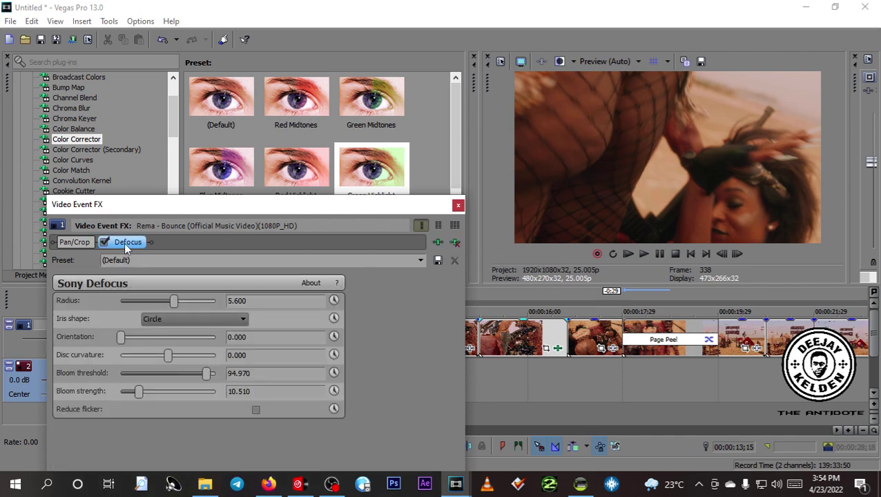
pyautogui.click(454, 243)
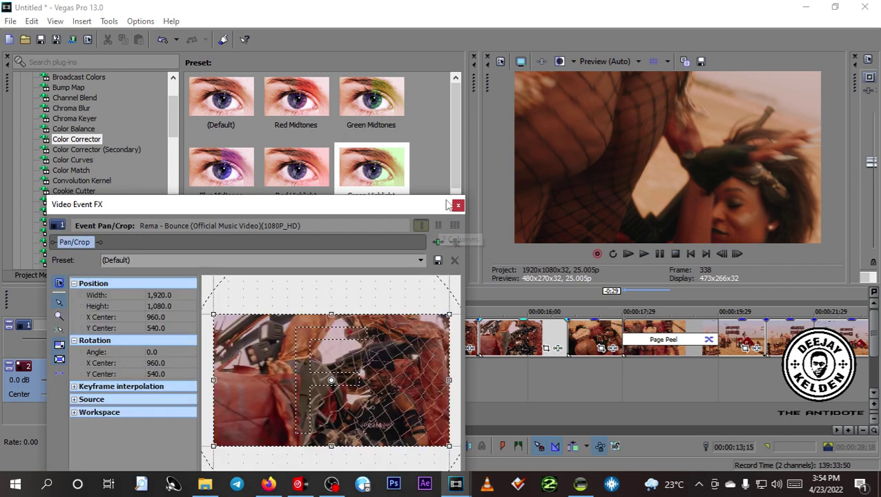
pyautogui.click(457, 205)
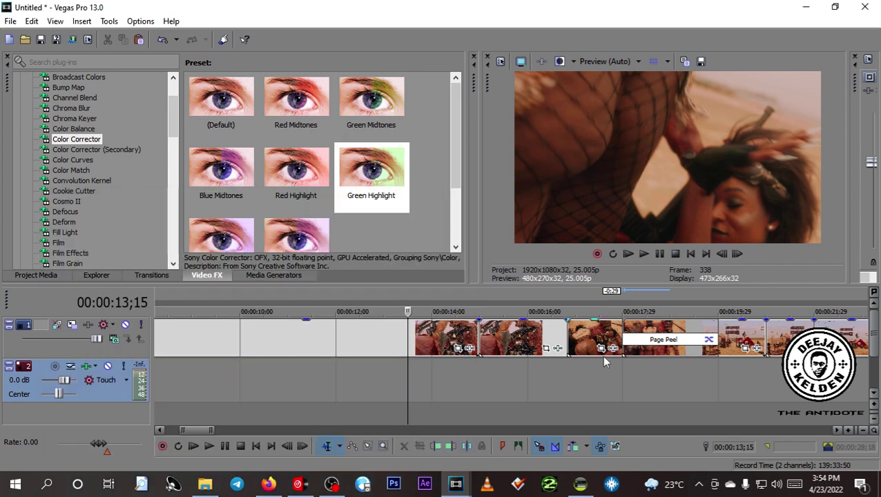
# Apply the Red Glow preset of the Glow effect to the segment between 00:00:14;29 and 00:00:16;24.
pyautogui.click(519, 352)
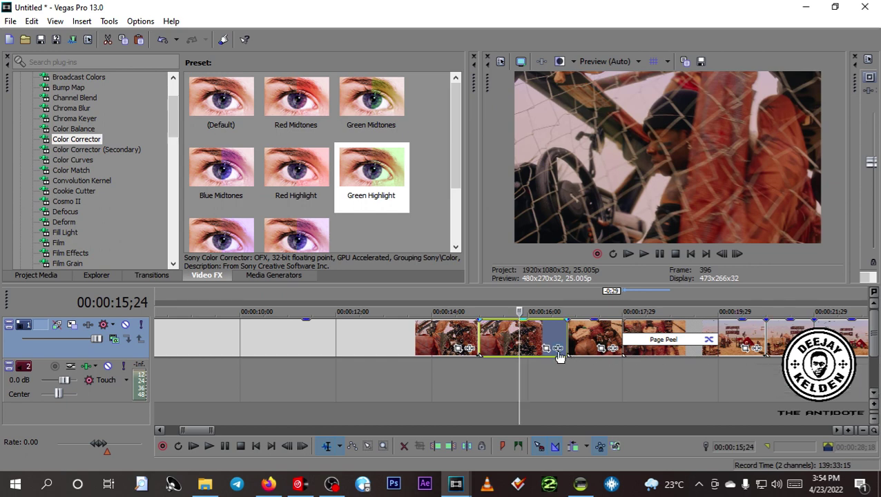
pyautogui.scroll(-2, 98, 221)
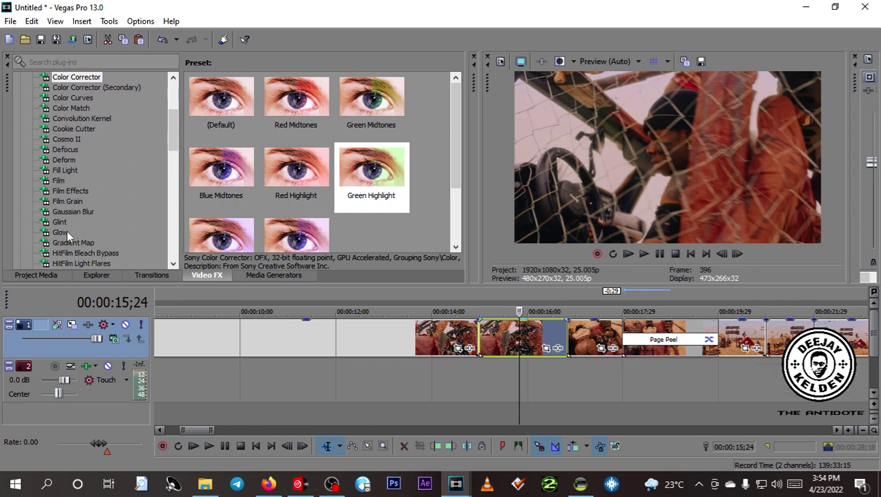
pyautogui.click(67, 232)
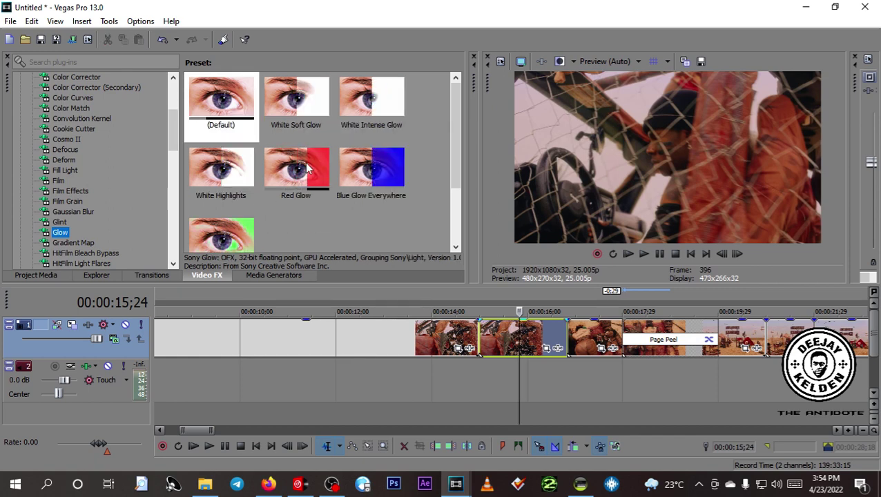
pyautogui.moveTo(307, 168); pyautogui.dragTo(506, 324)
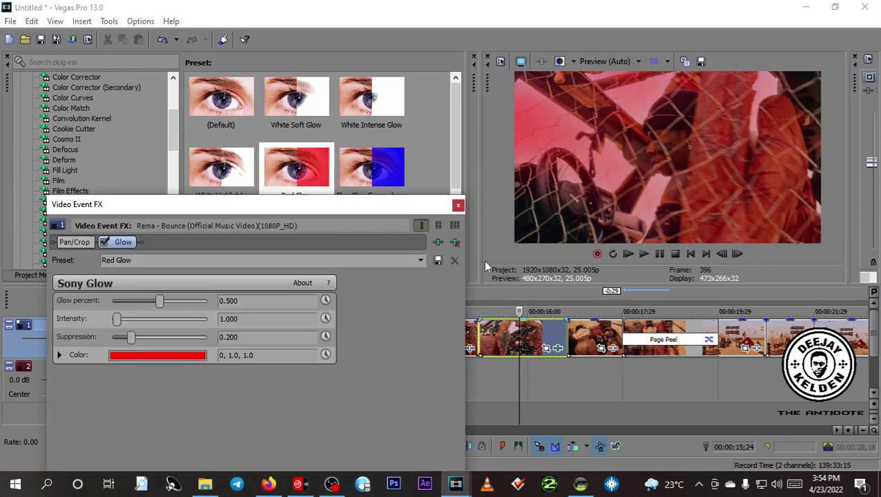
pyautogui.click(458, 205)
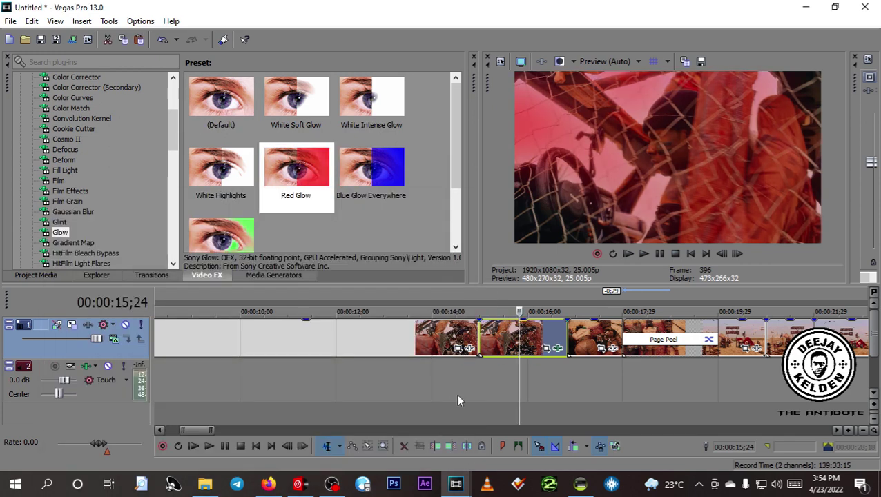
# Play back the timeline from 00:00:13;09 through the red glow segment and stop playback.
pyautogui.click(397, 385)
pyautogui.press('space')
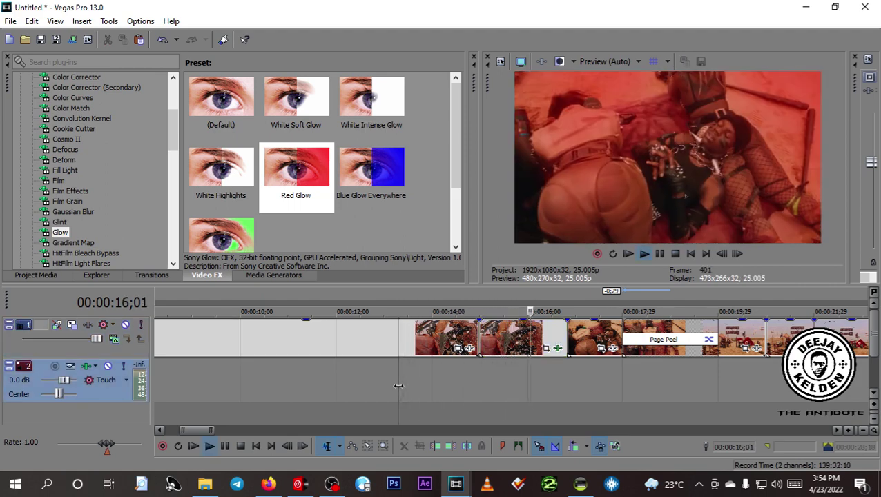
pyautogui.press('space')
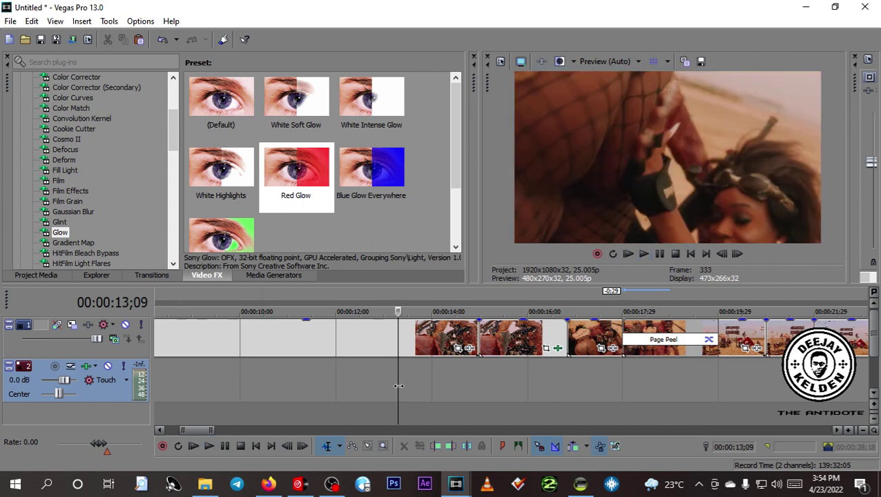
# Apply the Blue Glow Everywhere preset of Glow to the segment starting at 00:00:16;24, just before the Page Peel transition.
pyautogui.click(582, 337)
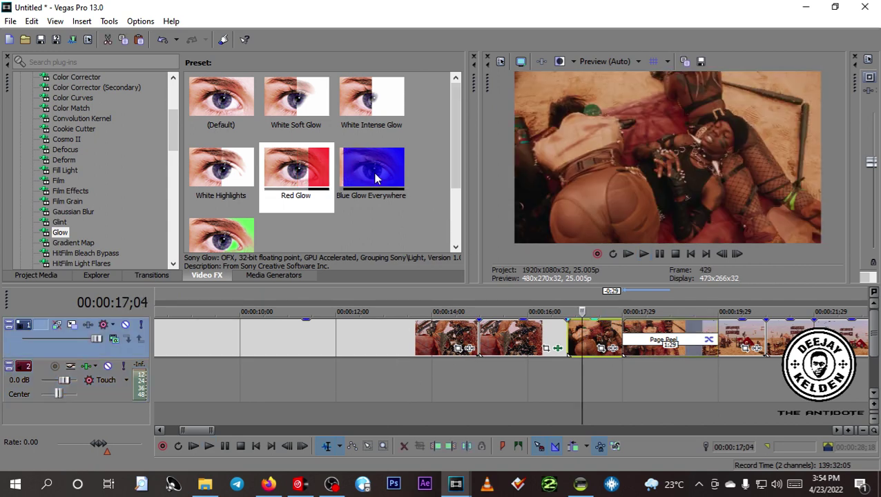
pyautogui.moveTo(372, 172); pyautogui.dragTo(595, 336)
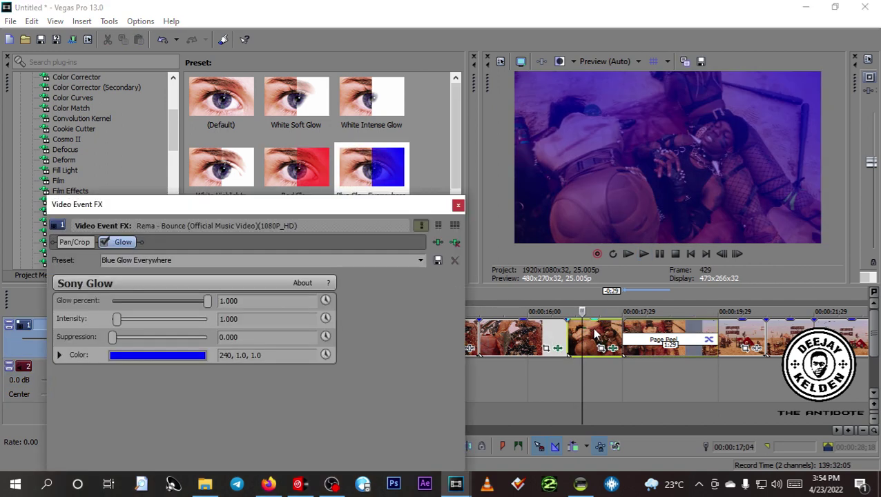
pyautogui.click(457, 205)
# Play back the timeline from 00:00:13;17 through both glow segments and the Page Peel transition, and stop playback.
pyautogui.click(409, 384)
pyautogui.press('space')
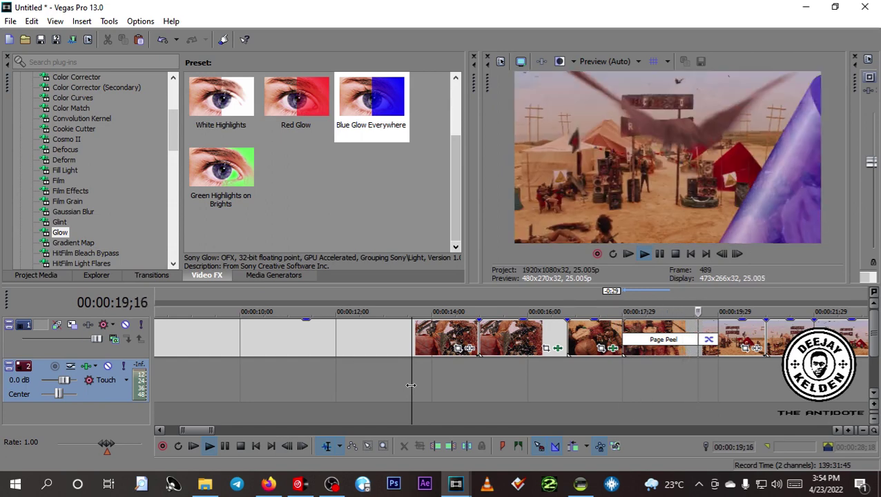
pyautogui.press('space')
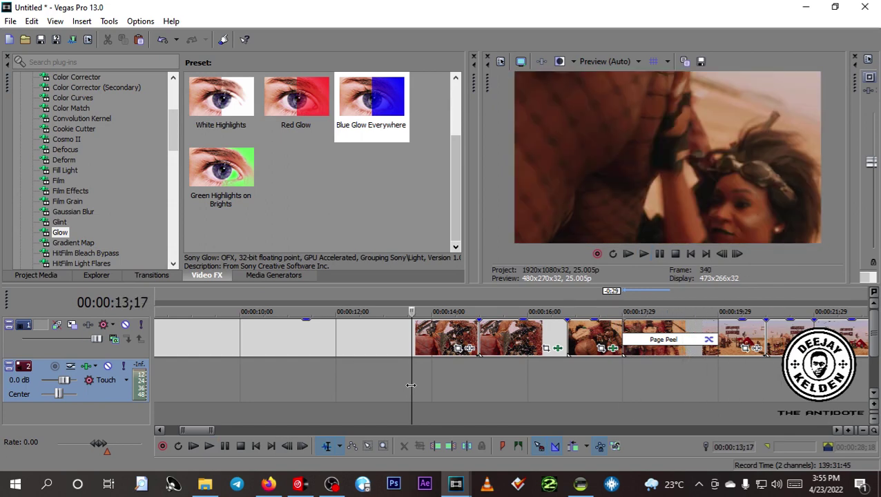
# Show the media generators and insert an empty video track above the music video track.
pyautogui.click(325, 383)
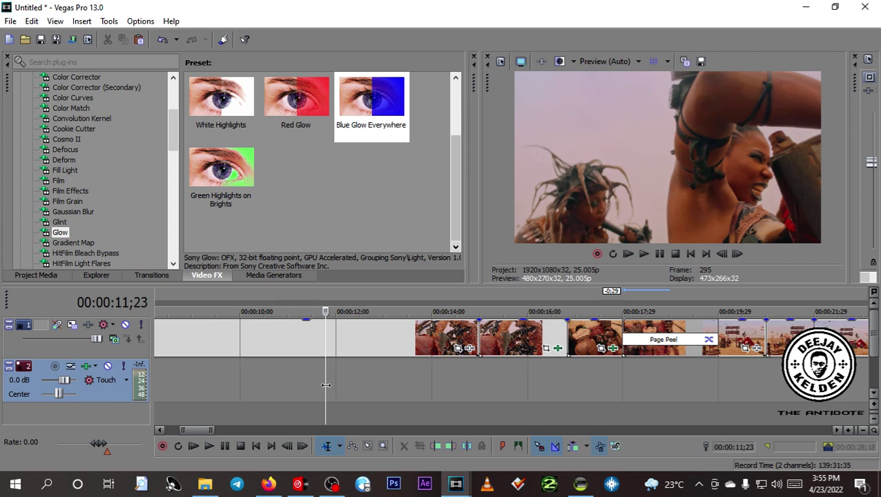
pyautogui.click(309, 365)
pyautogui.scroll(-5, 304, 365)
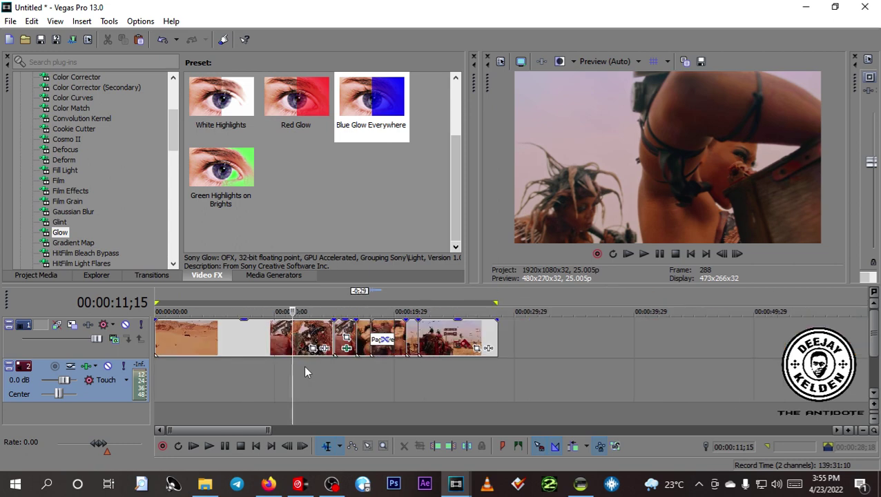
pyautogui.click(260, 274)
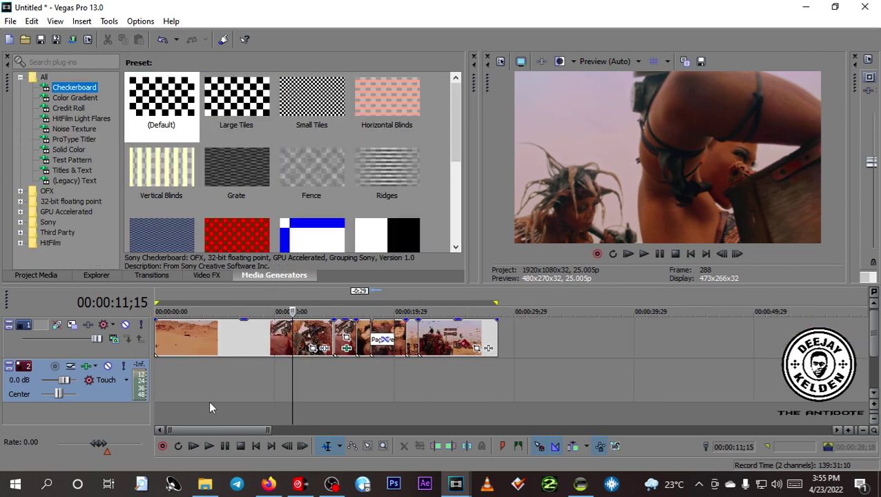
pyautogui.scroll(5, 208, 400)
pyautogui.click(187, 383)
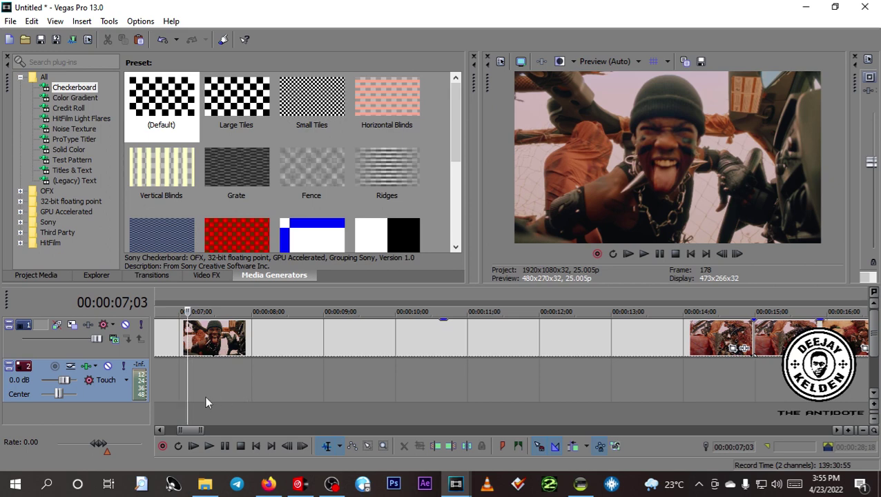
pyautogui.rightClick(124, 407)
pyautogui.click(155, 380)
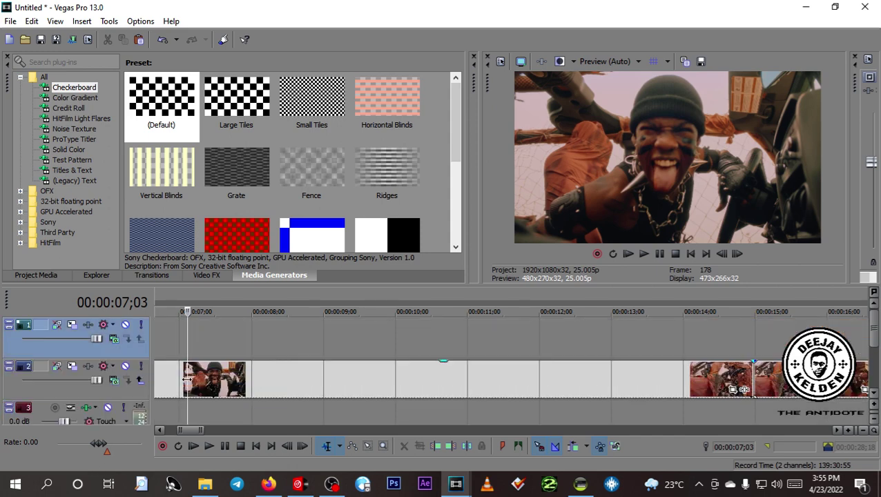
pyautogui.click(182, 331)
pyautogui.scroll(2, 181, 331)
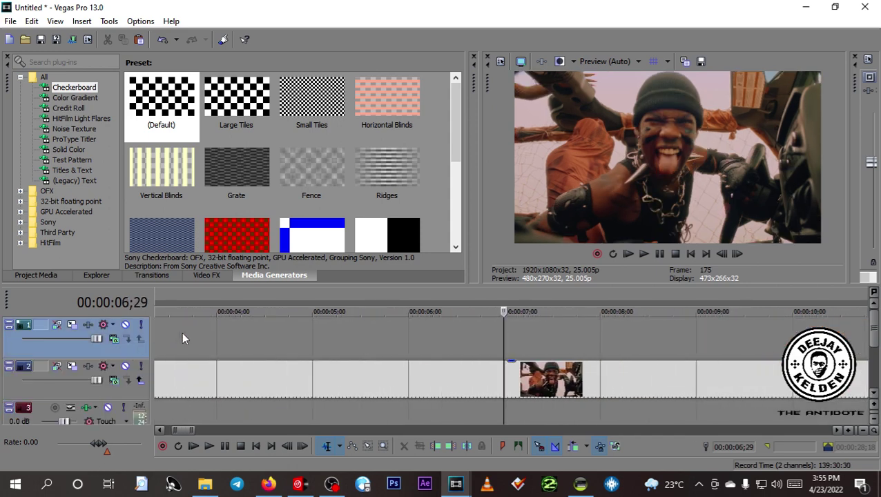
# Add the Scroll preset of the Titles & Text generator to the empty video track above the music video.
pyautogui.click(79, 174)
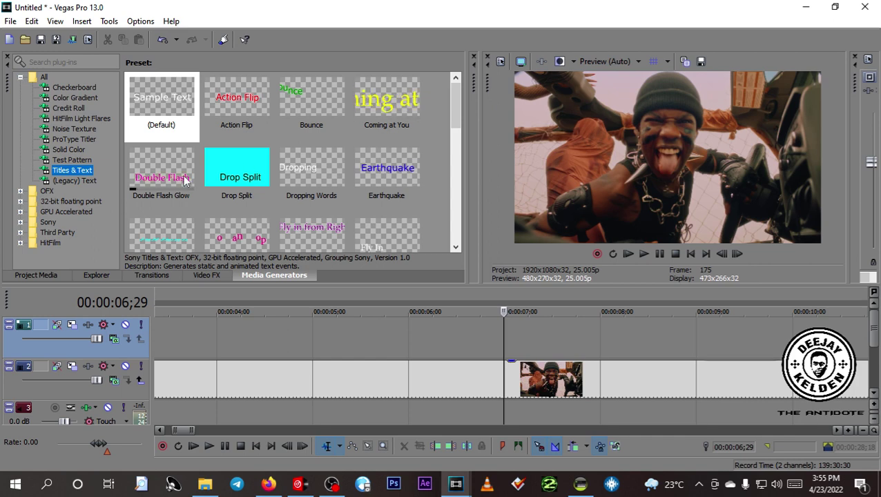
pyautogui.scroll(-1, 207, 191)
pyautogui.scroll(-2, 235, 195)
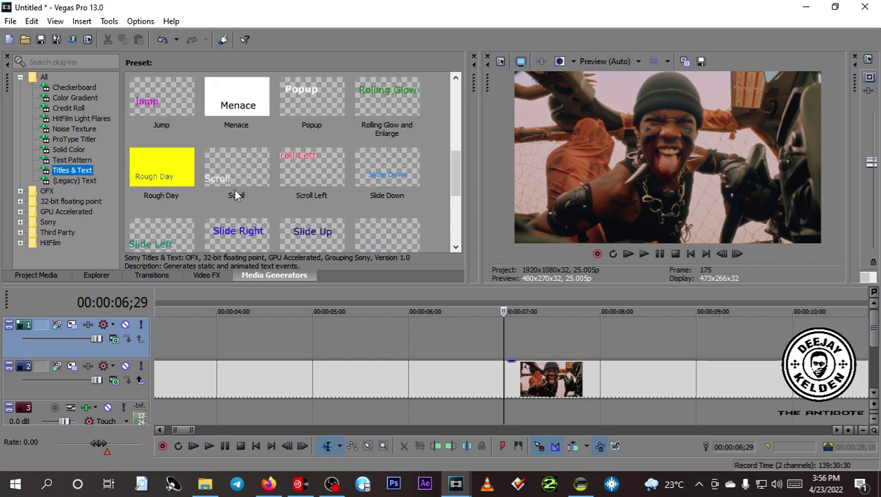
pyautogui.scroll(-2, 235, 195)
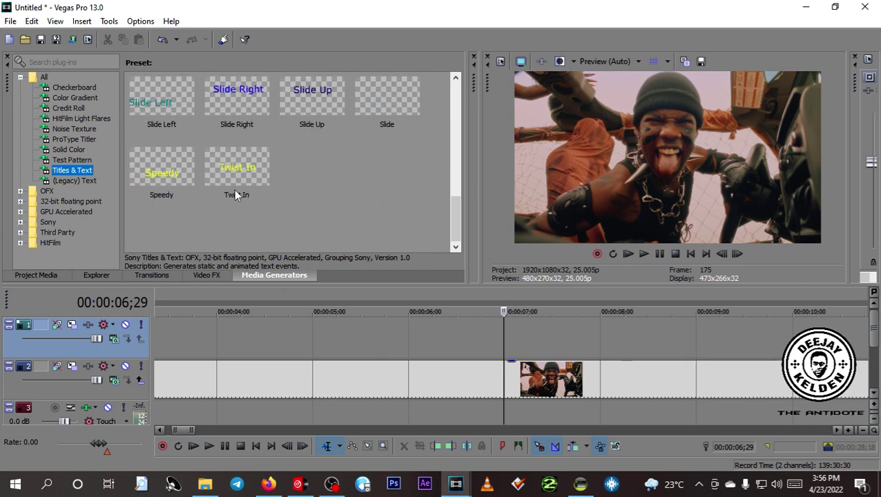
pyautogui.scroll(1, 234, 192)
pyautogui.scroll(1, 241, 194)
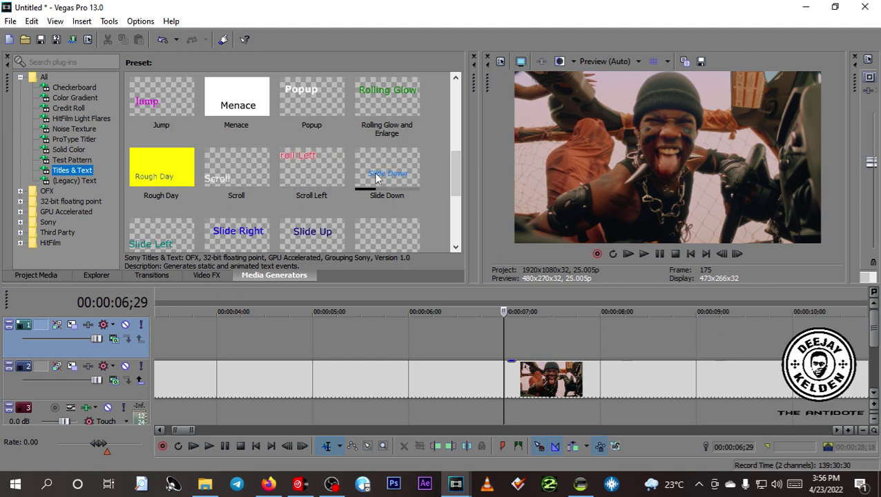
pyautogui.click(236, 171)
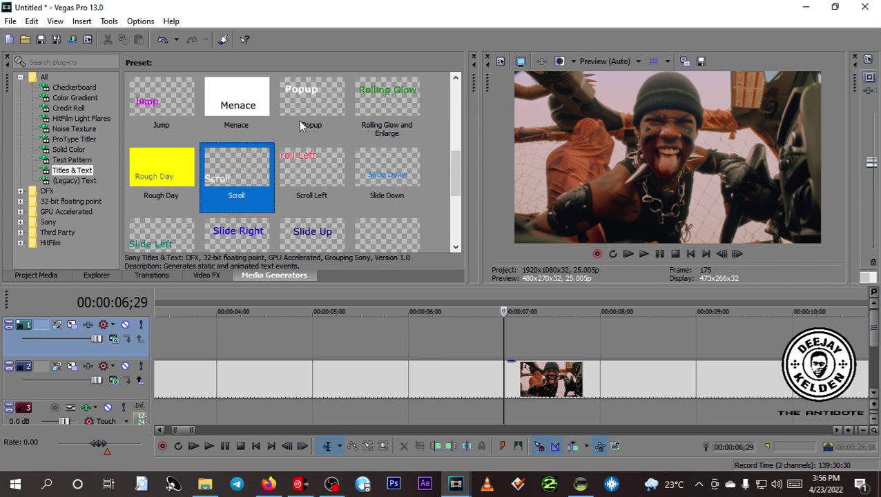
pyautogui.click(309, 110)
pyautogui.click(234, 167)
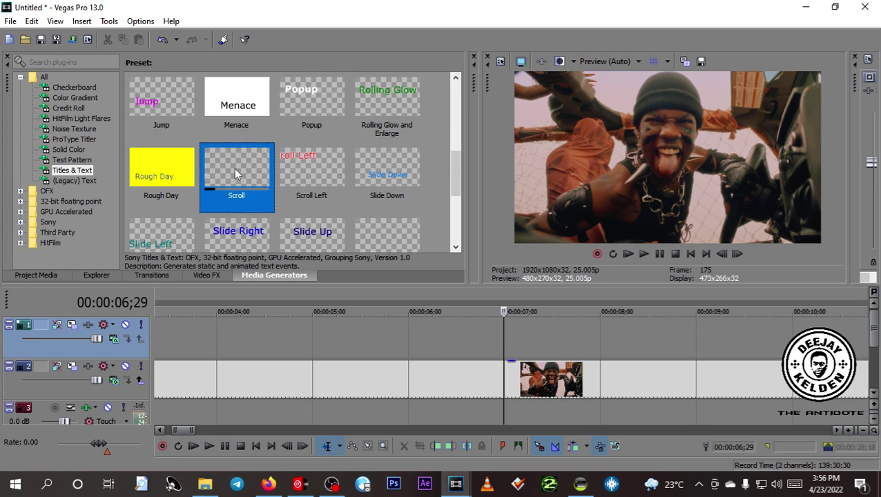
pyautogui.moveTo(229, 158); pyautogui.dragTo(174, 330)
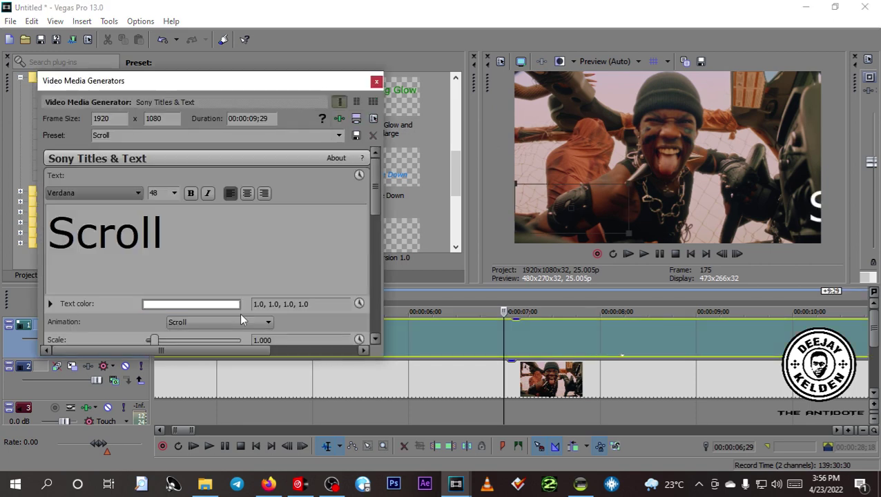
# Replace the title's sample text with "DJ KELDEN".
pyautogui.click(185, 246)
pyautogui.moveTo(185, 246); pyautogui.dragTo(59, 242)
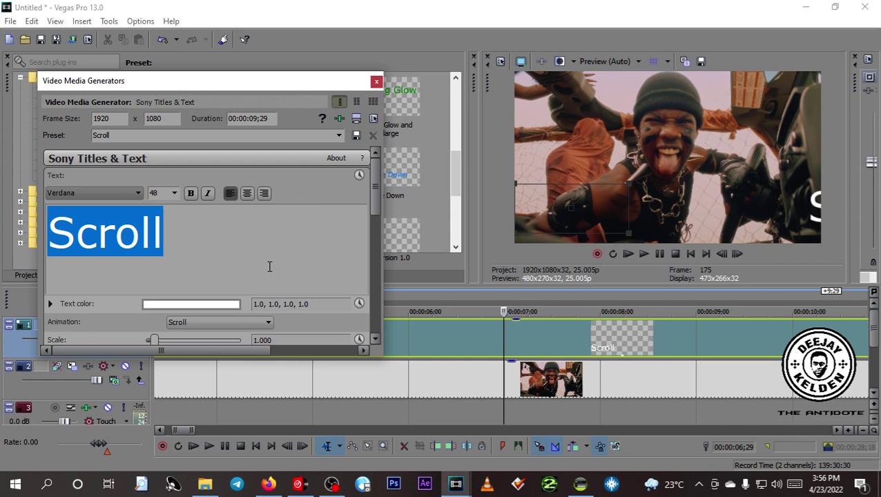
pyautogui.write('DJ')
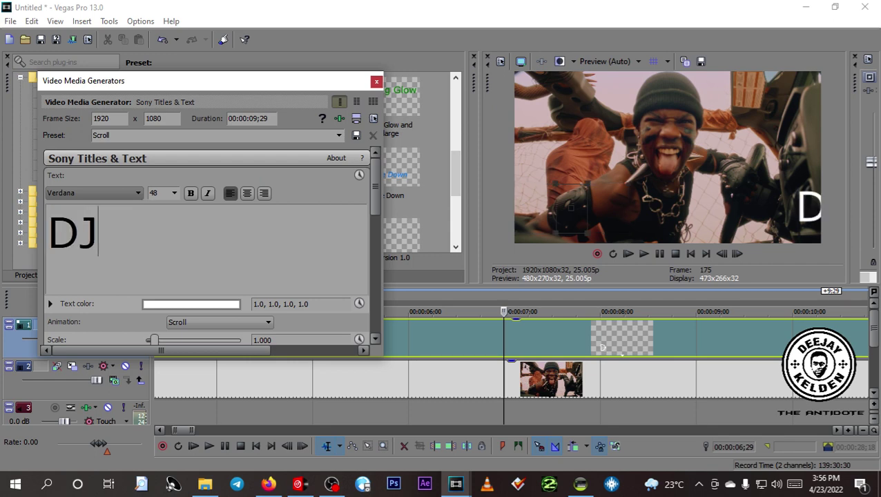
pyautogui.write(' K')
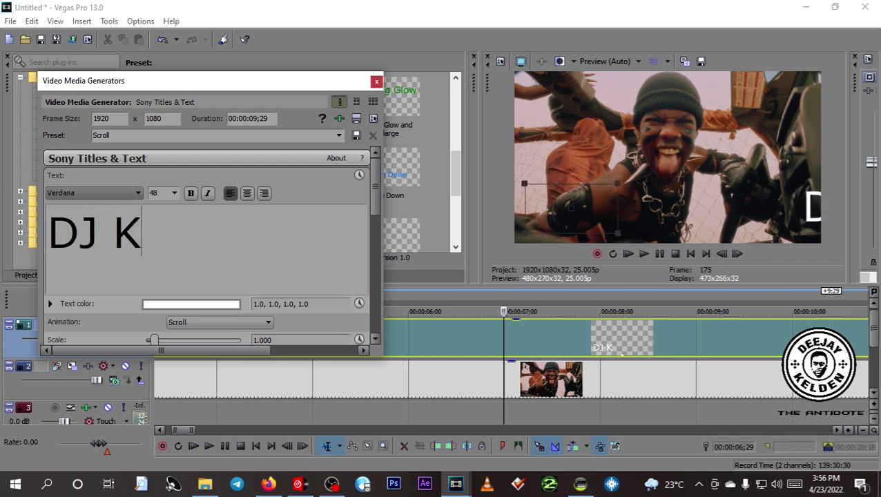
pyautogui.write('ELDEN')
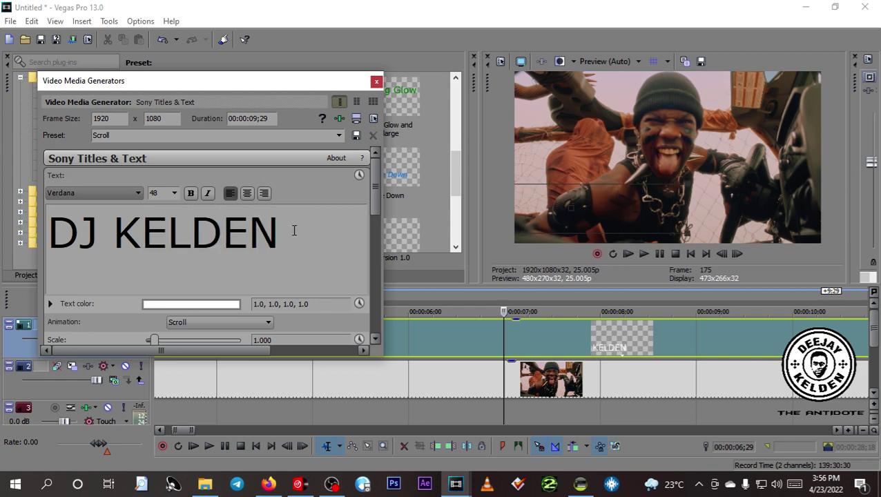
# Format the whole title text in the Gotham-Book font, bold and centred.
pyautogui.moveTo(294, 230); pyautogui.dragTo(63, 229)
pyautogui.click(138, 194)
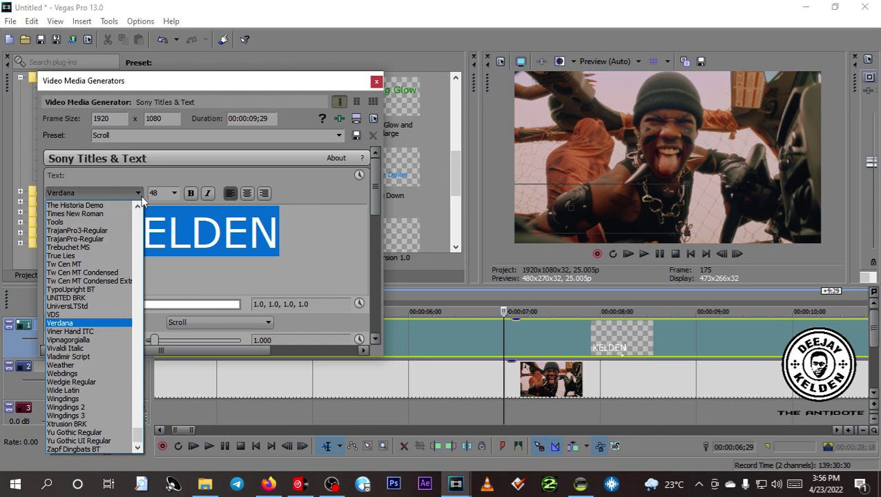
pyautogui.press('g')
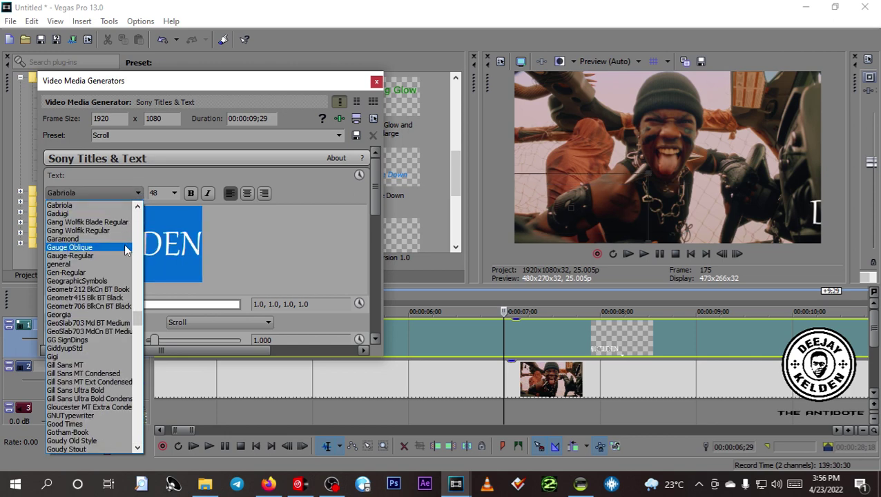
pyautogui.scroll(-3, 127, 250)
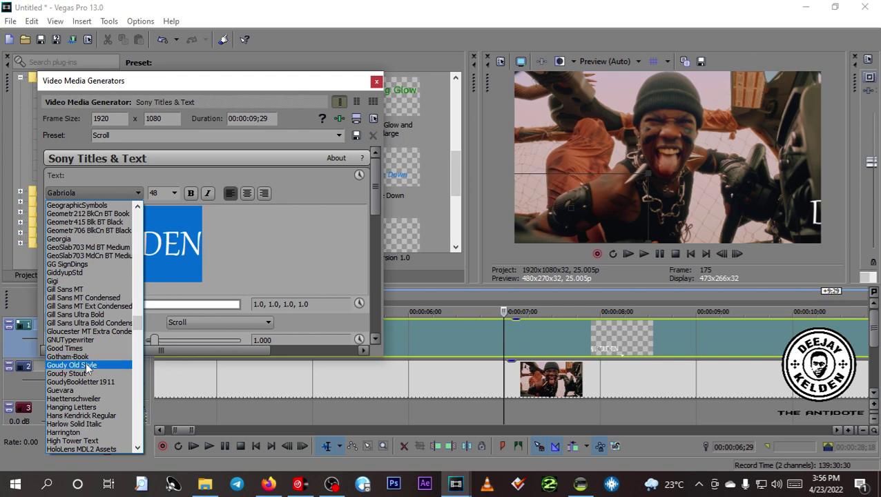
pyautogui.click(94, 357)
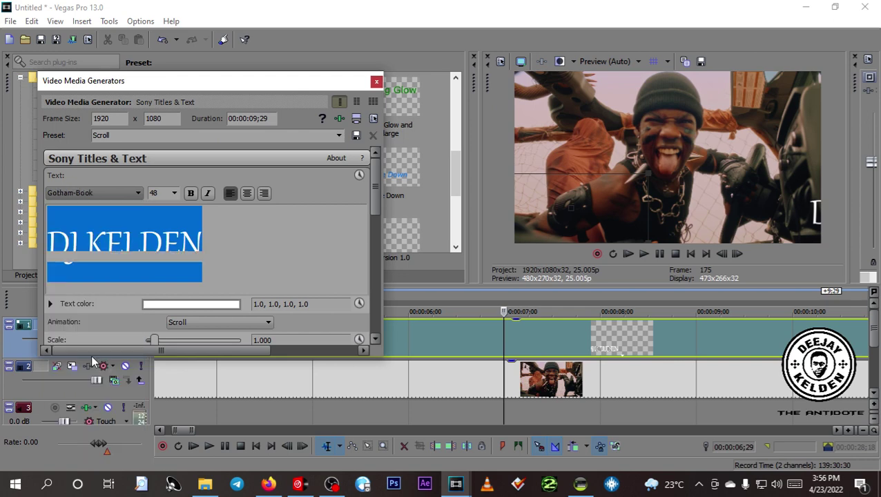
pyautogui.click(190, 193)
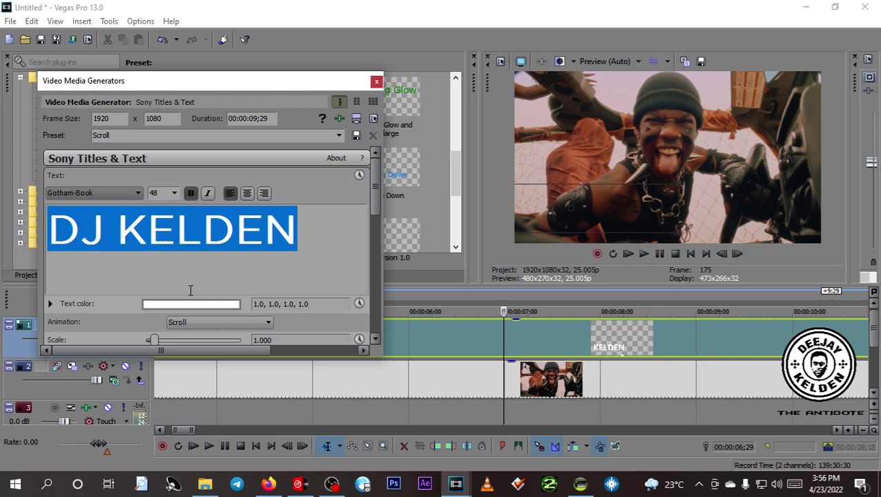
pyautogui.click(251, 194)
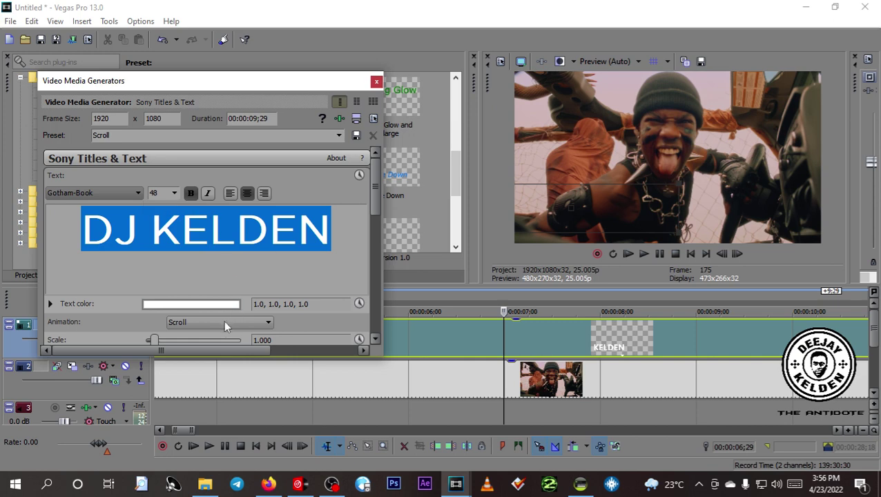
# Set the title's text color to red, with values 1.0, 0.04, 0.25, 1.0.
pyautogui.click(205, 305)
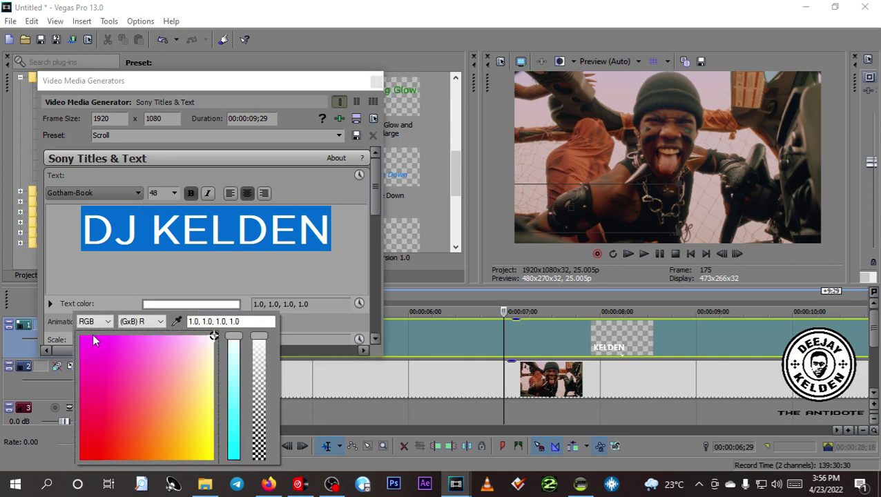
pyautogui.click(87, 445)
pyautogui.click(82, 443)
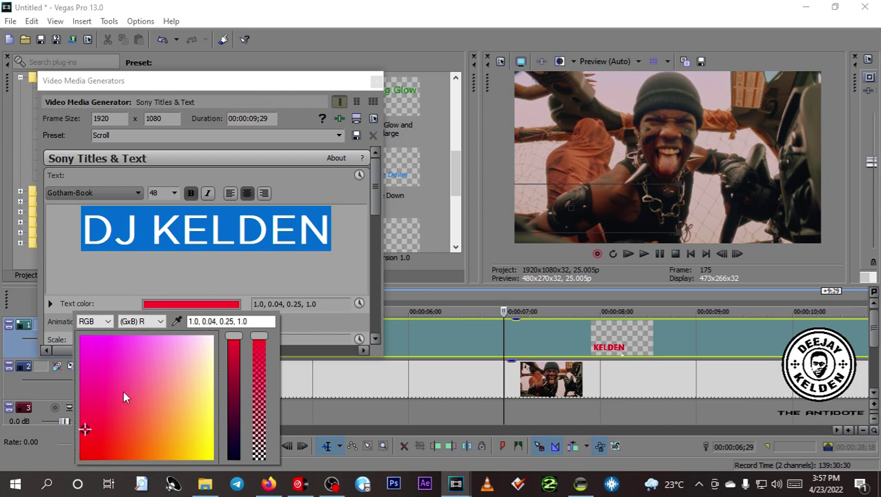
pyautogui.hotkey('alt', 'Tab')
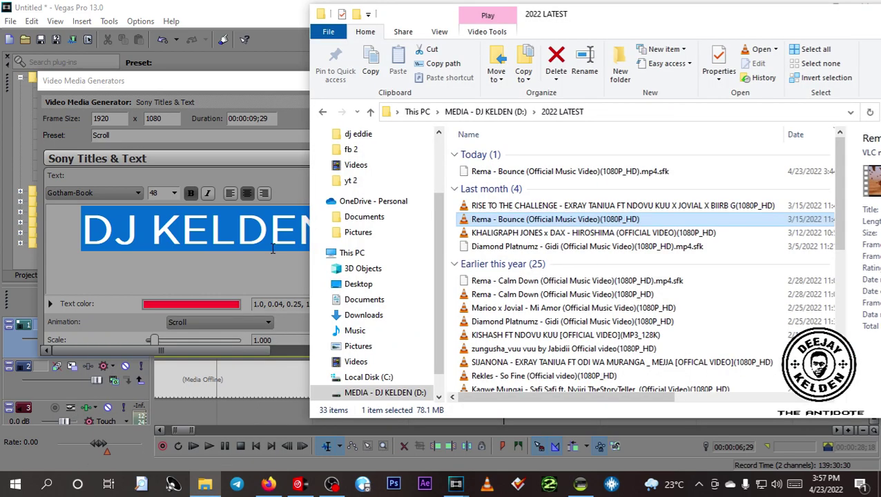
pyautogui.moveTo(814, 13); pyautogui.dragTo(582, 23)
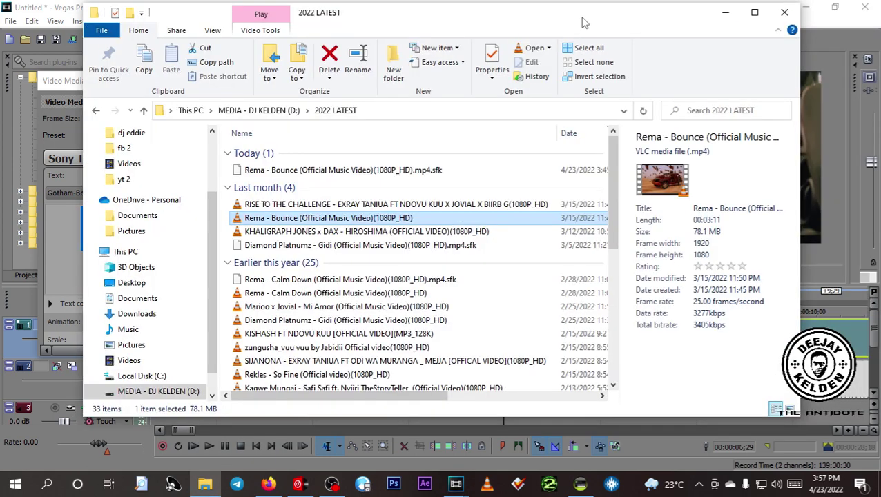
pyautogui.click(724, 15)
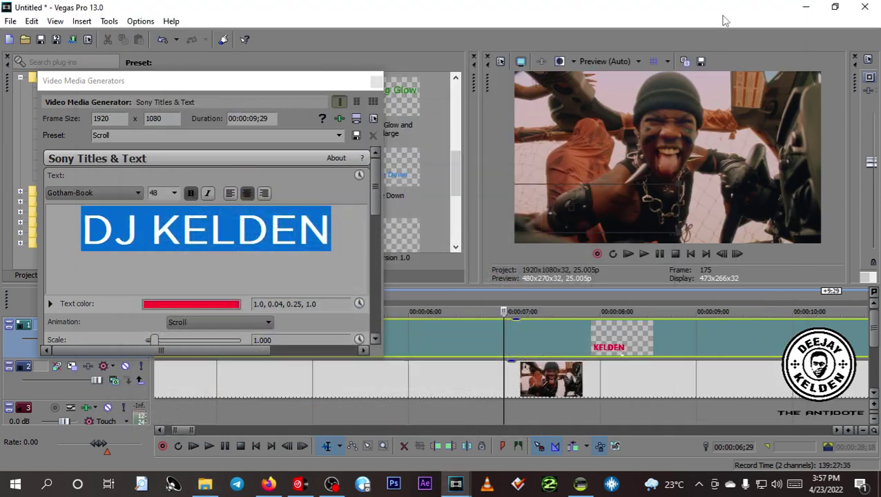
# Close the title settings and move the title event to the start of the timeline.
pyautogui.click(376, 83)
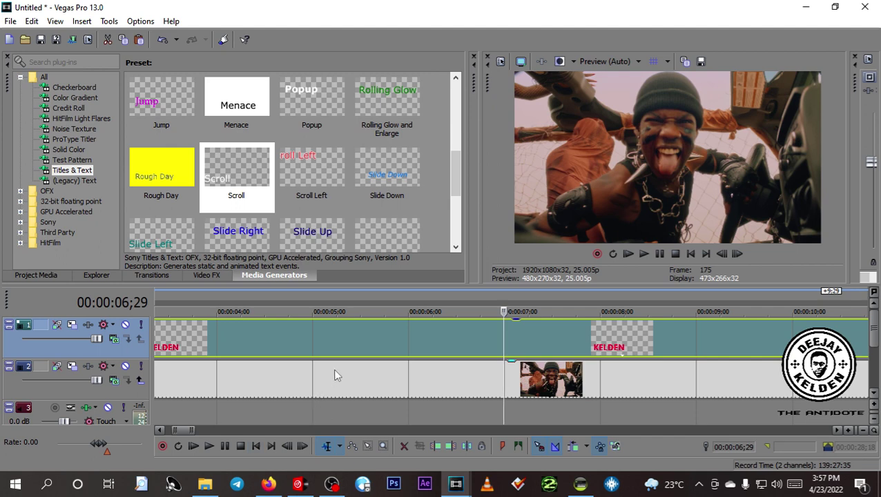
pyautogui.scroll(-5, 333, 367)
pyautogui.scroll(-3, 334, 365)
pyautogui.moveTo(172, 343); pyautogui.dragTo(156, 343)
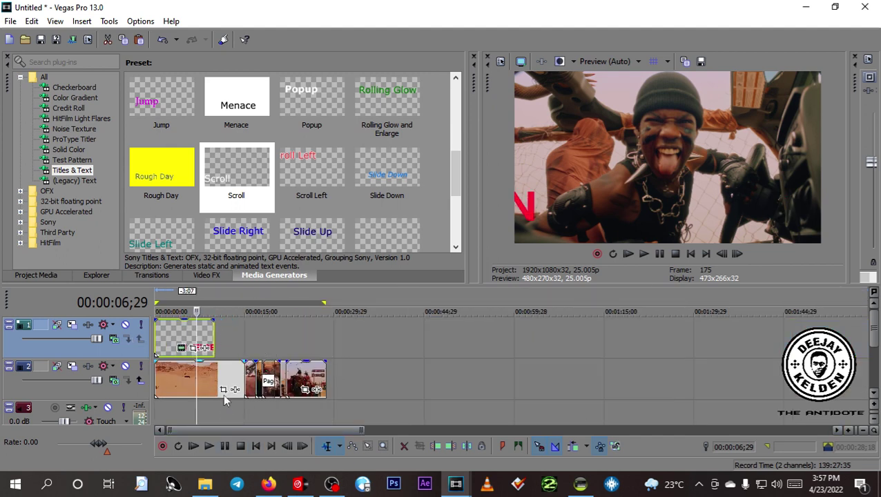
# Play back the timeline from the start to preview the scrolling title, and return to the start.
pyautogui.click(256, 445)
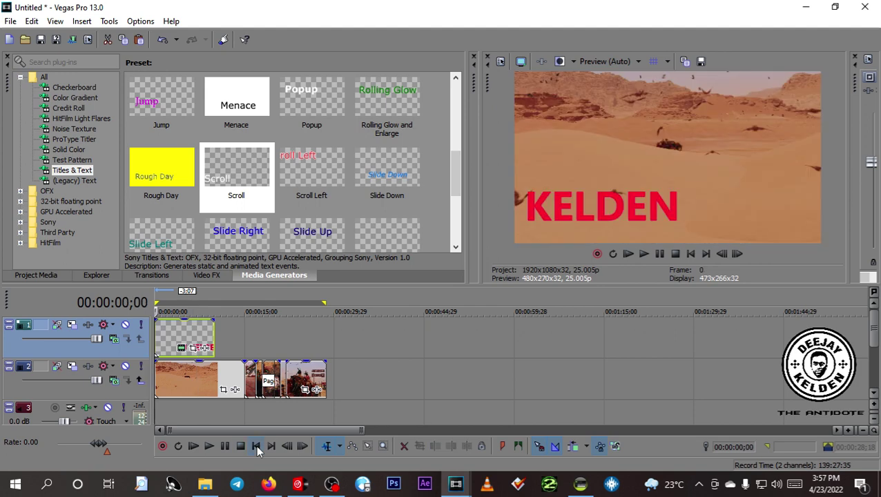
pyautogui.press('space')
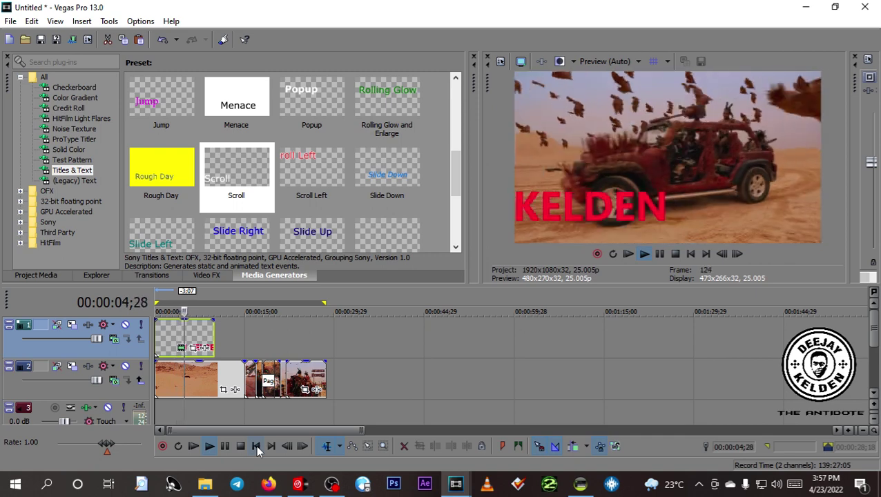
pyautogui.click(256, 445)
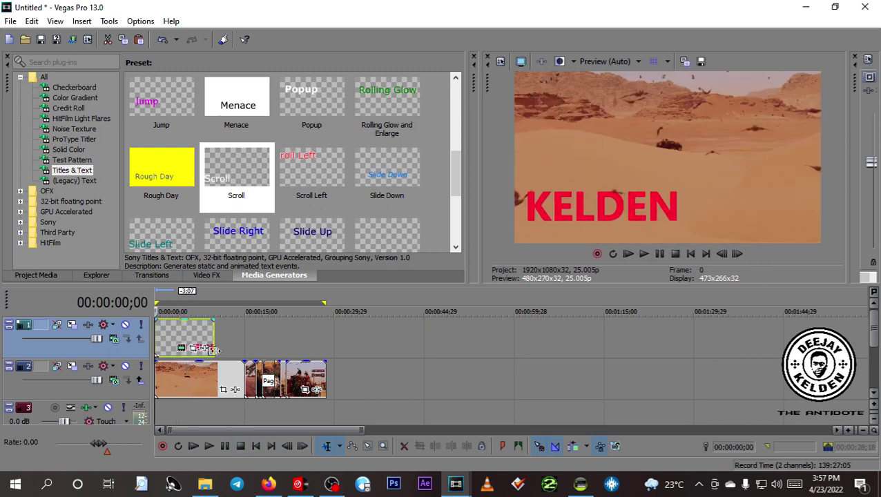
# Extend the title event to the end of the music video events and open its generated media settings.
pyautogui.moveTo(209, 344); pyautogui.dragTo(325, 355)
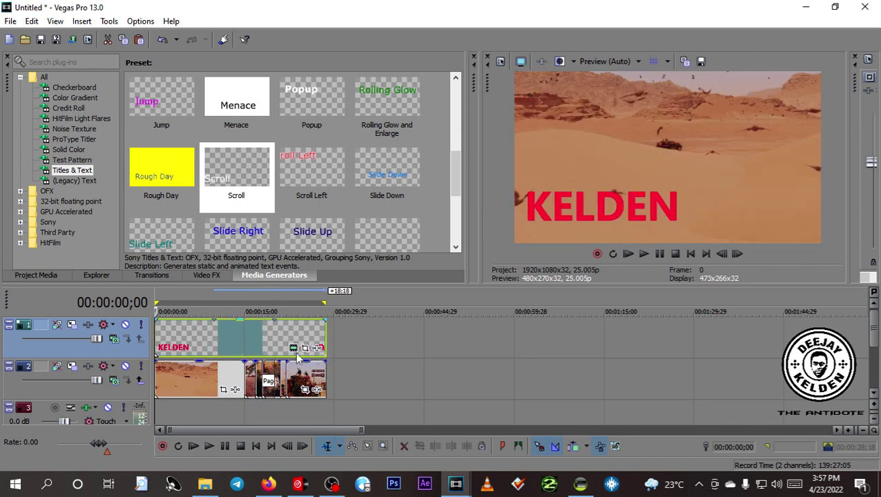
pyautogui.click(293, 349)
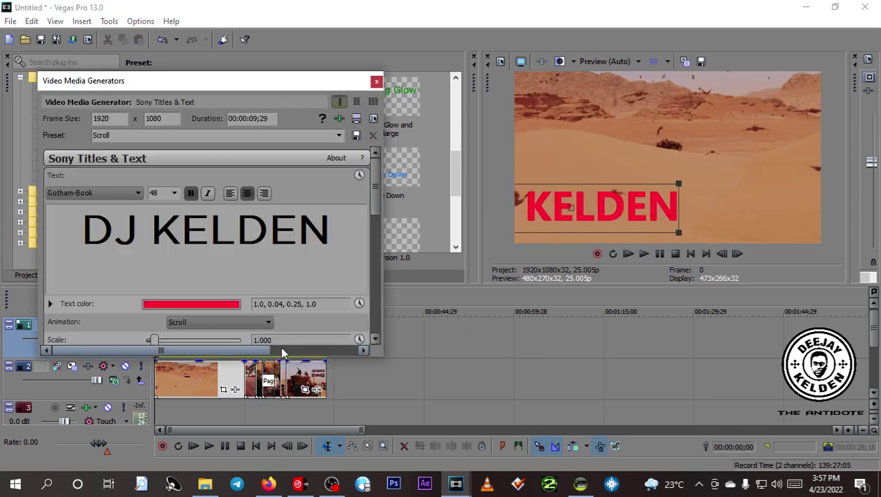
# Keep the title's animation on Scroll and shrink it to a scale of about 0.414 in the lower-left corner of the frame.
pyautogui.moveTo(287, 356); pyautogui.dragTo(264, 449)
pyautogui.click(248, 323)
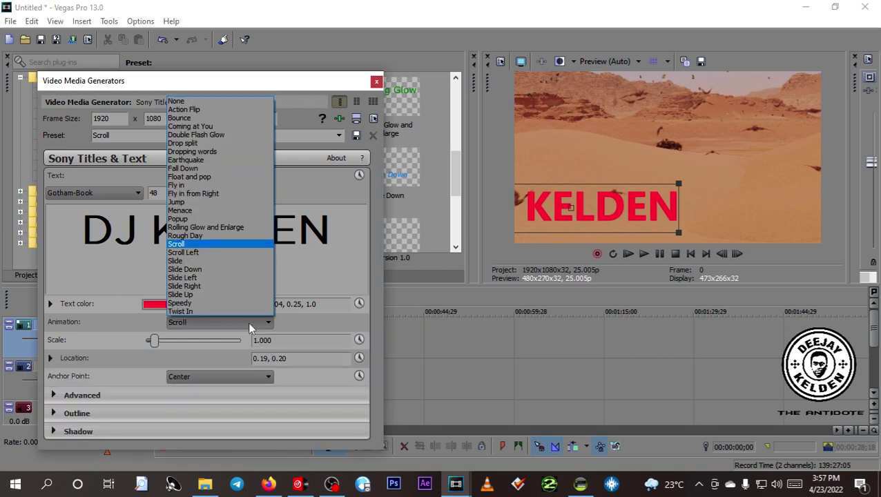
pyautogui.click(202, 245)
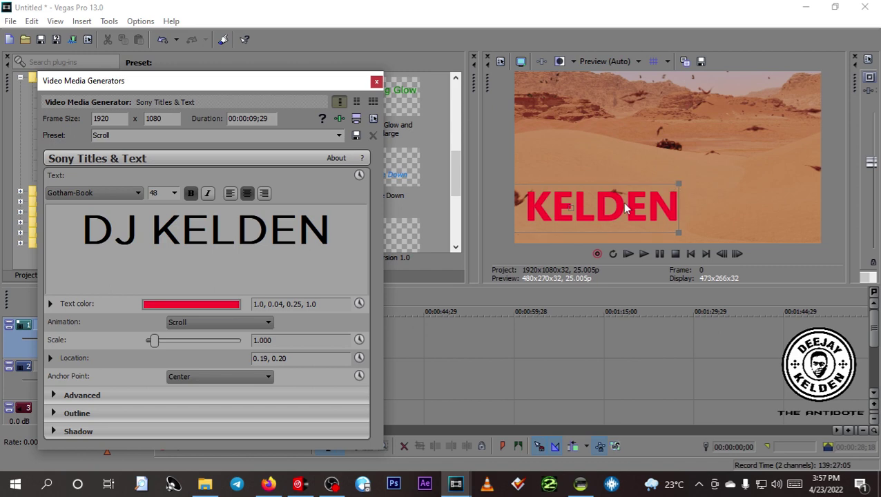
pyautogui.click(676, 185)
pyautogui.moveTo(678, 185); pyautogui.dragTo(588, 236)
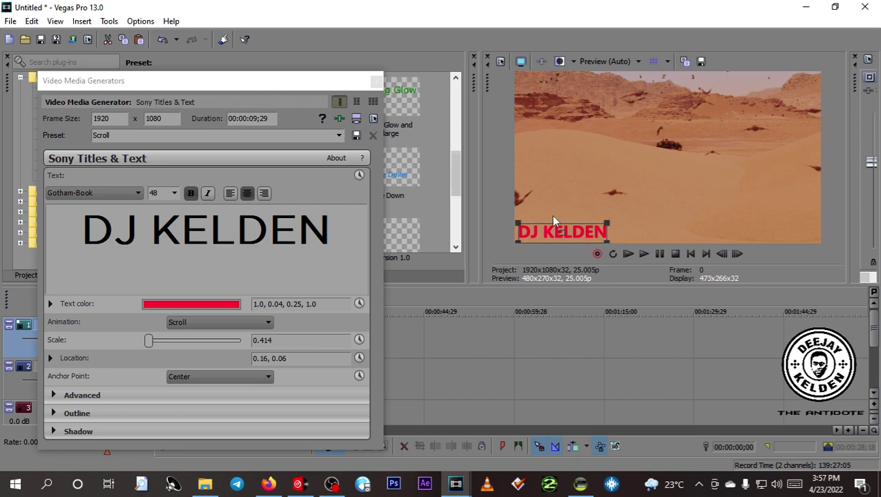
# Close the title settings and play back the timeline from the start to preview the smaller scrolling title.
pyautogui.click(374, 83)
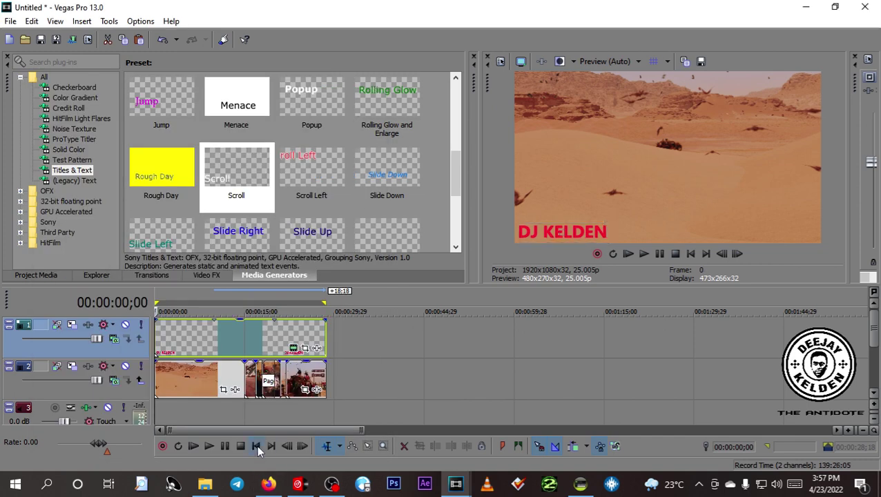
pyautogui.press('space')
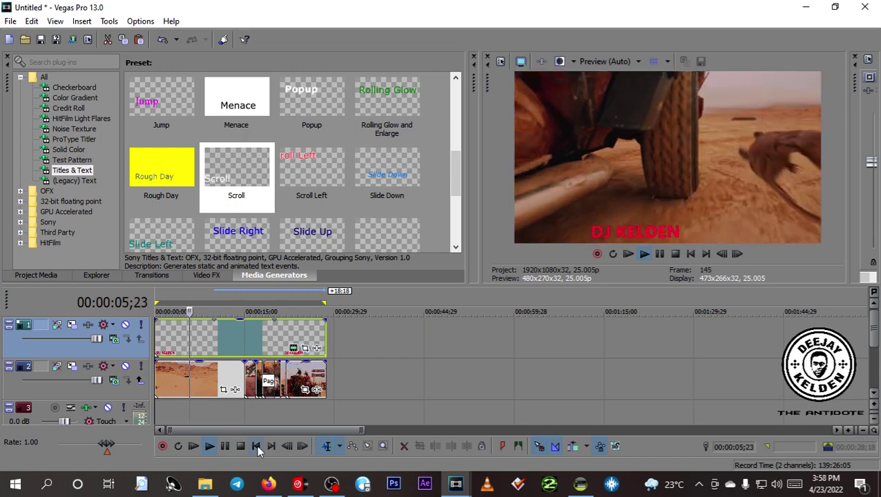
pyautogui.press('space')
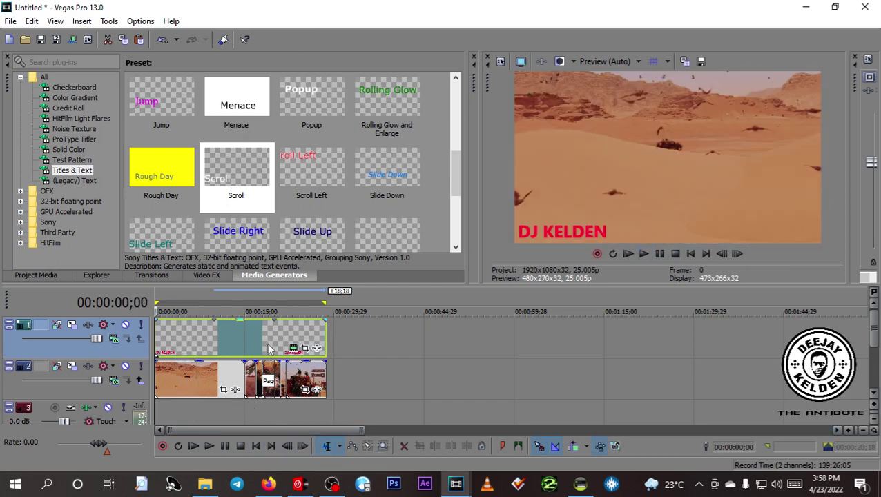
# Reopen the title's generated media settings and set the text color to black, with values 0.01, 0.0, 0.0, 1.0.
pyautogui.click(293, 347)
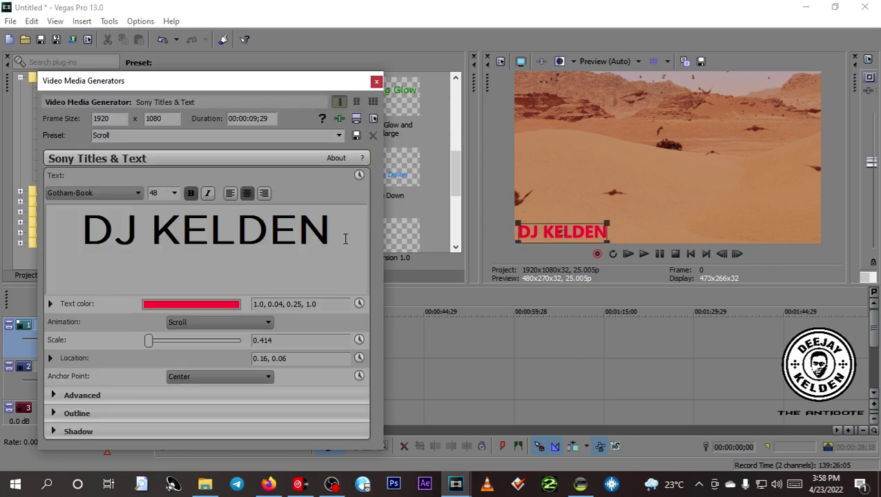
pyautogui.click(184, 303)
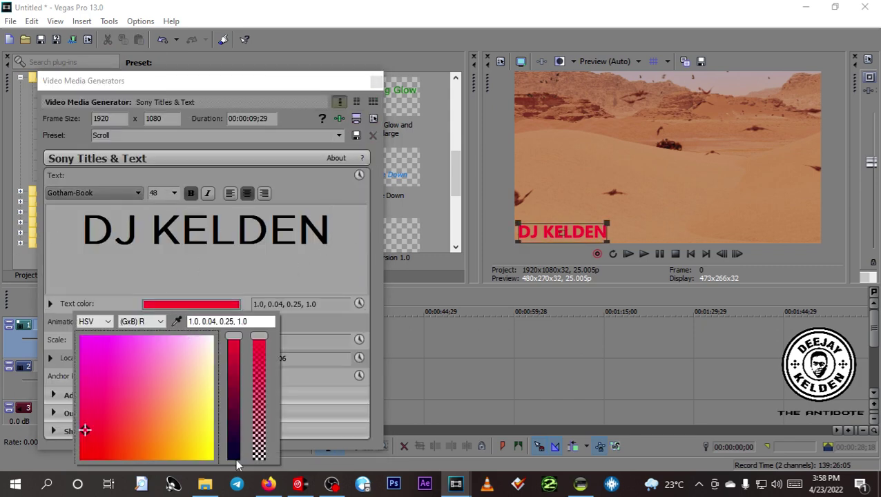
pyautogui.click(235, 461)
pyautogui.moveTo(88, 431); pyautogui.dragTo(79, 458)
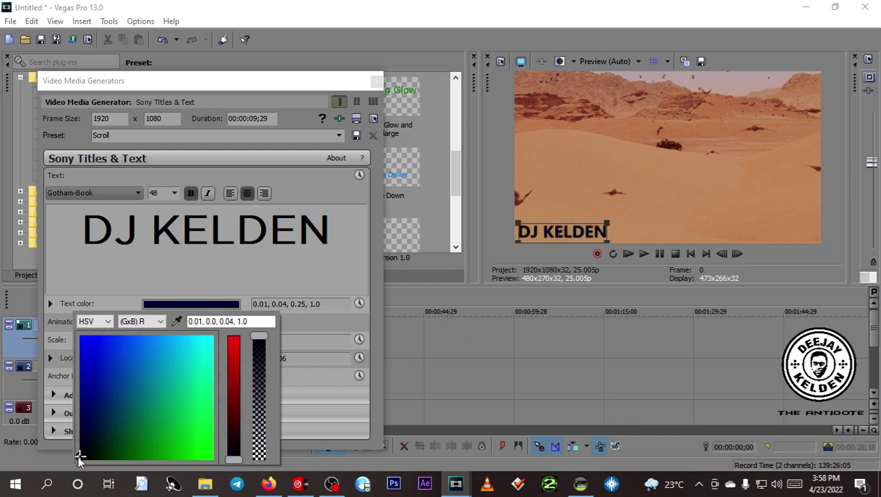
pyautogui.click(271, 266)
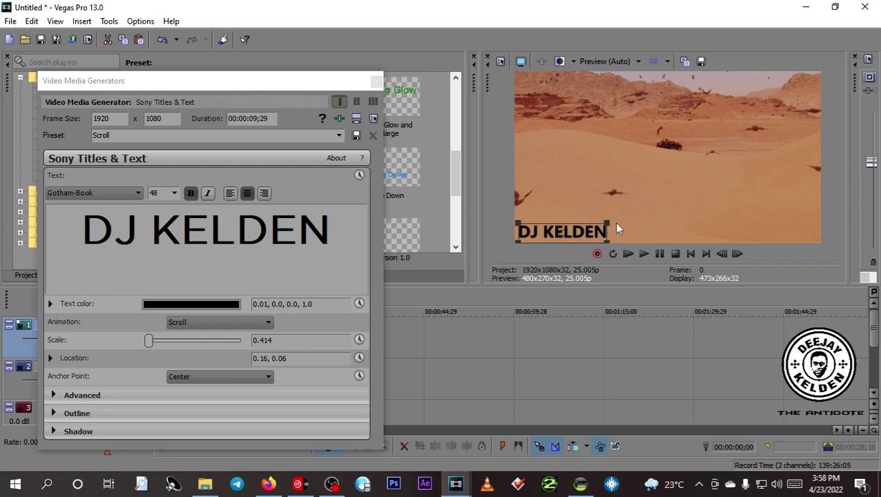
# Reduce the title's scale to about 0.323 in the frame's lower-left corner and set its anchor point to Bottom Left.
pyautogui.moveTo(607, 230); pyautogui.dragTo(576, 235)
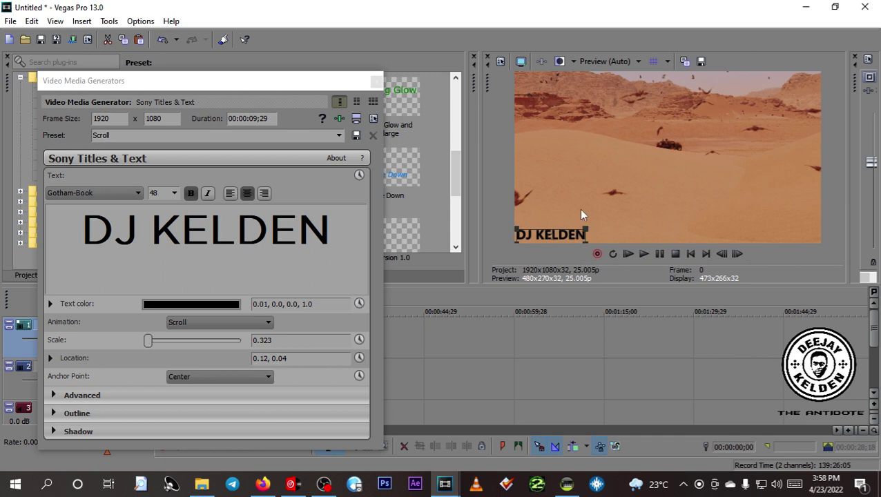
pyautogui.click(244, 378)
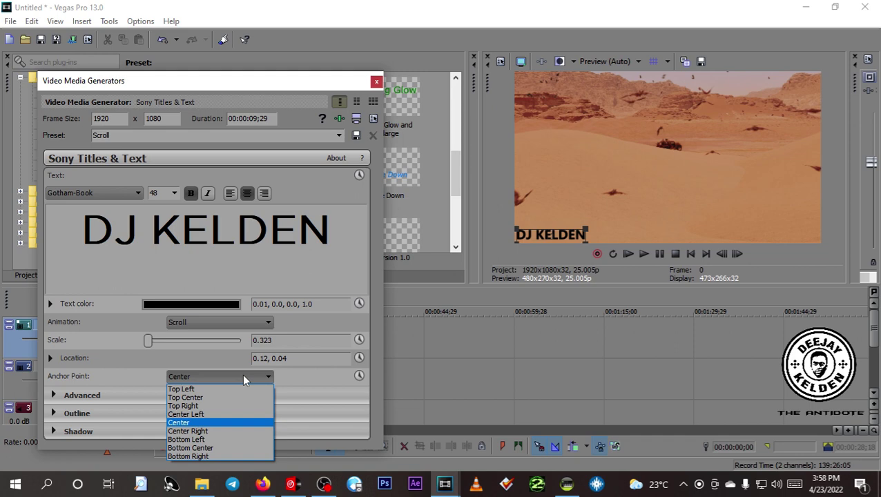
pyautogui.click(220, 439)
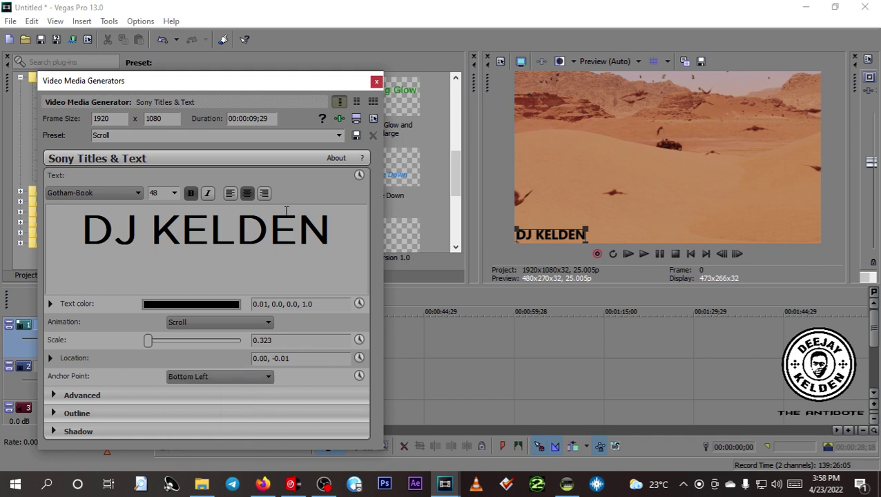
# Close the title settings and play back the start of the timeline to preview the black scrolling title.
pyautogui.click(376, 83)
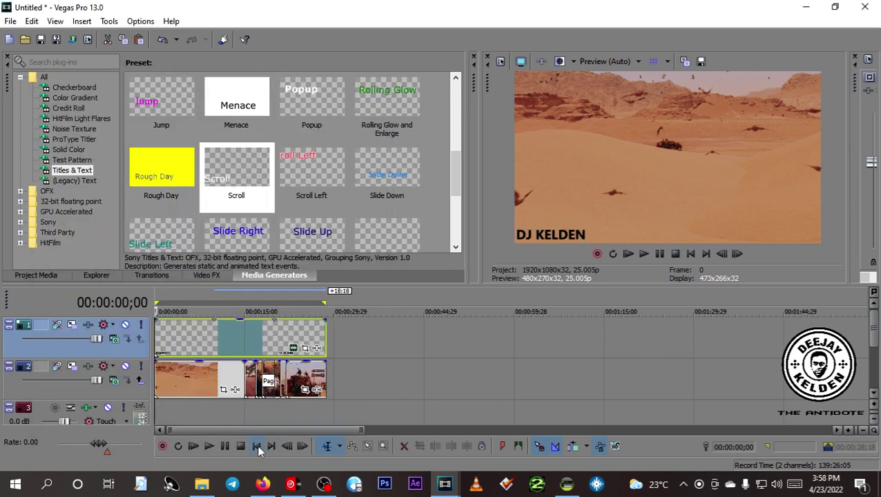
pyautogui.press('space')
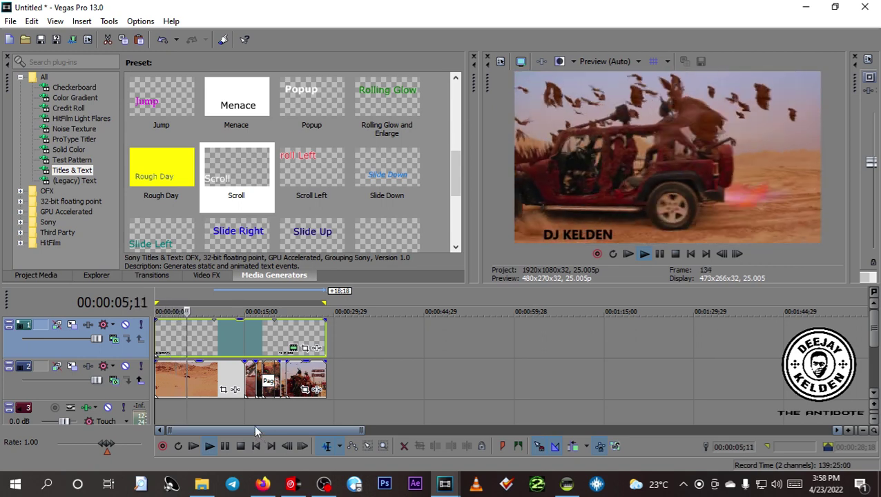
pyautogui.press('space')
# Reopen the title's generated media settings and change its animation to Twist In.
pyautogui.click(294, 348)
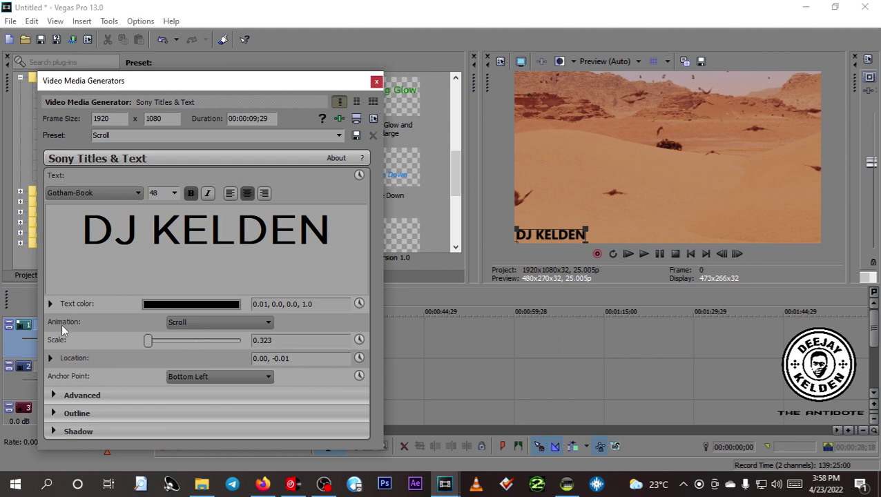
pyautogui.click(177, 324)
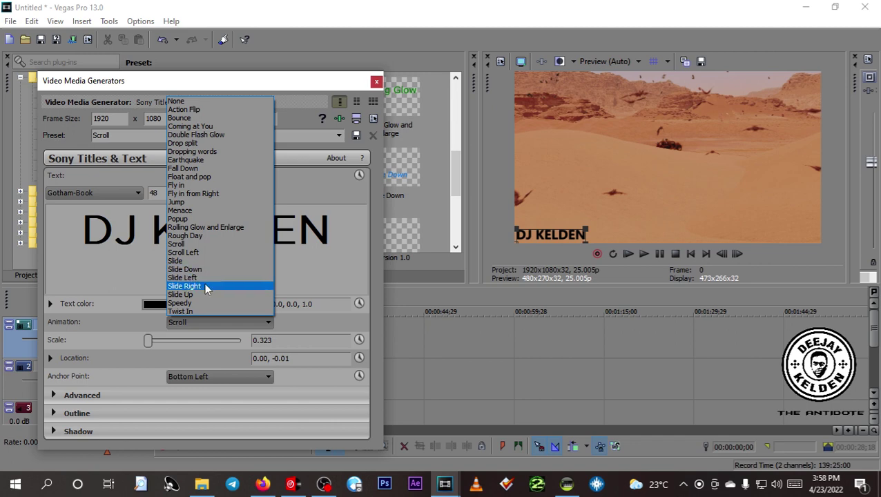
pyautogui.click(198, 311)
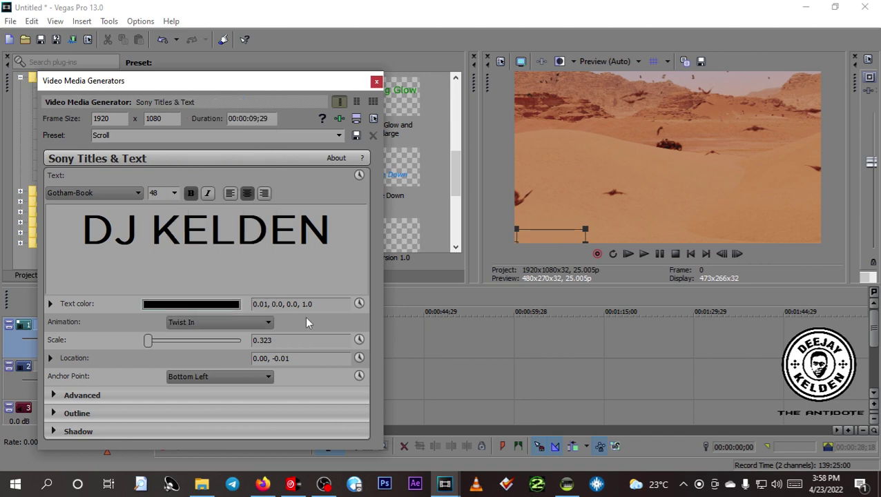
# Close the title settings, play back the Twist In animation from the start, and return to the start.
pyautogui.click(376, 83)
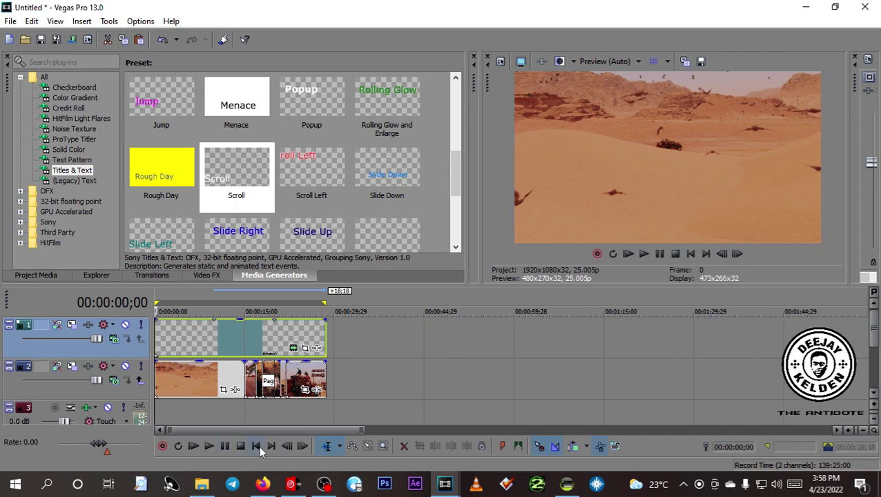
pyautogui.press('space')
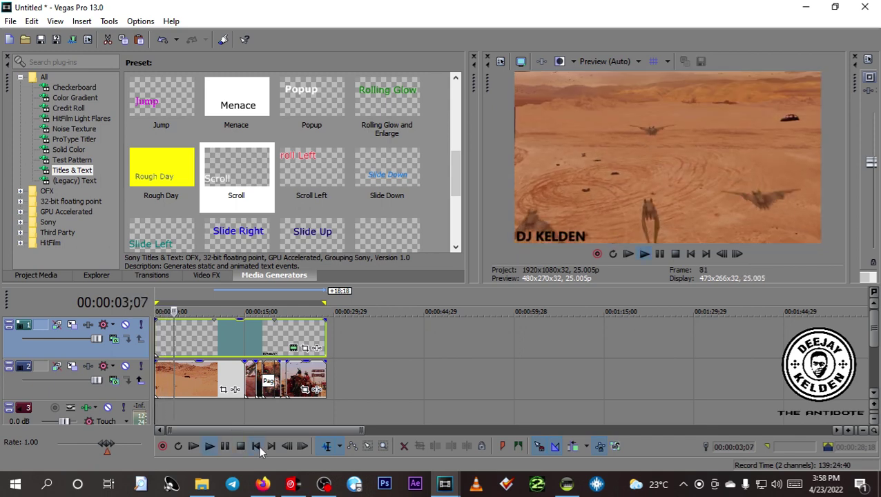
pyautogui.click(256, 446)
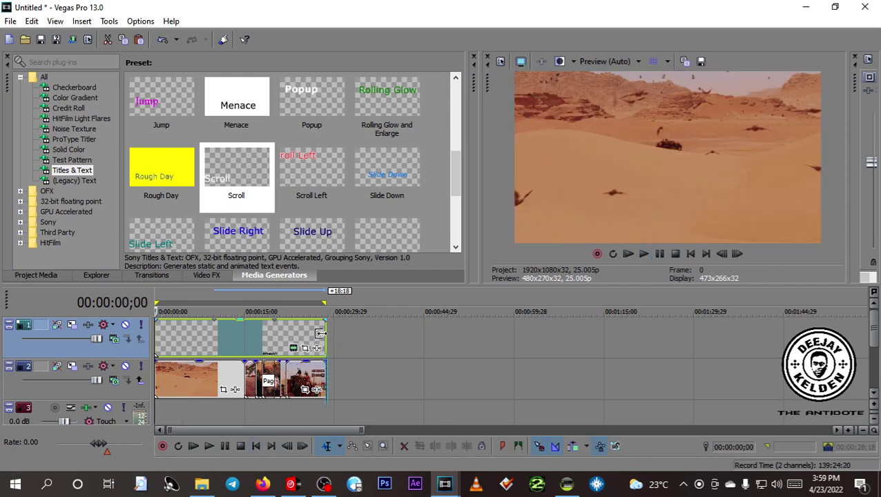
# Shorten the title event by 18;18 from its end and play it back from the start of the timeline.
pyautogui.moveTo(325, 333); pyautogui.dragTo(214, 334)
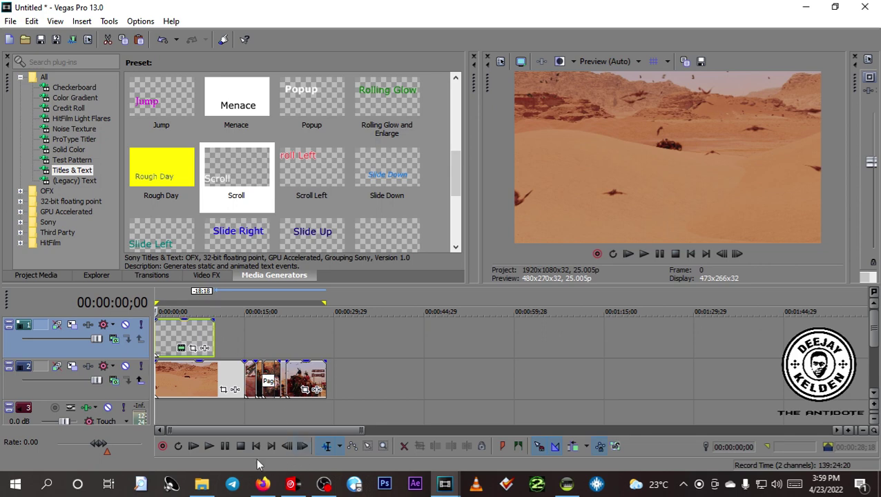
pyautogui.click(191, 445)
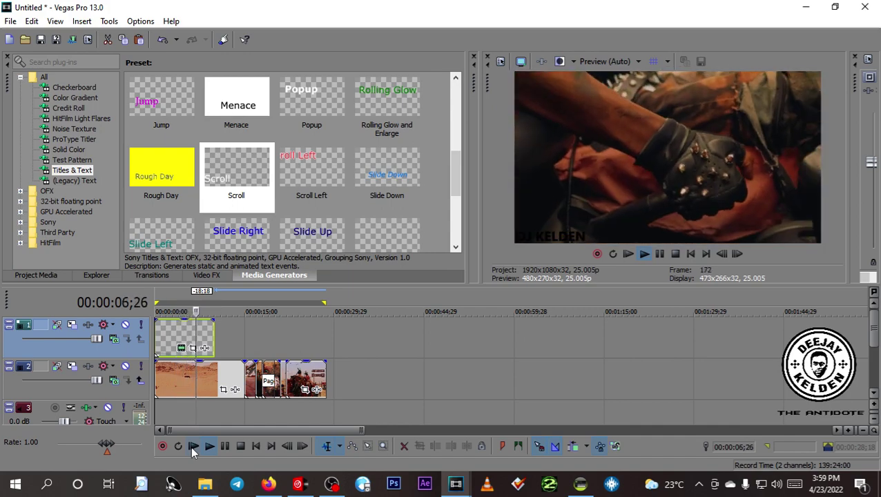
pyautogui.press('space')
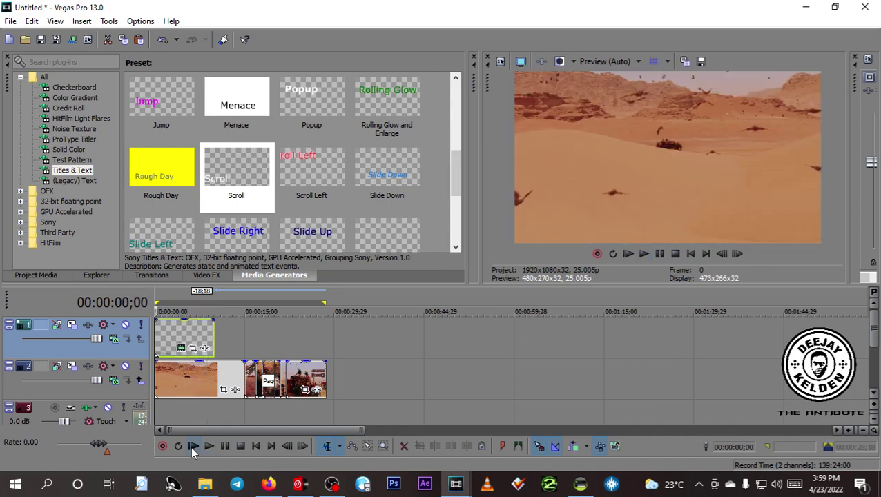
# Reopen the title's generated media settings and set the text color to cyan, with values 0.01, 1.0, 1.0, 1.0.
pyautogui.click(181, 347)
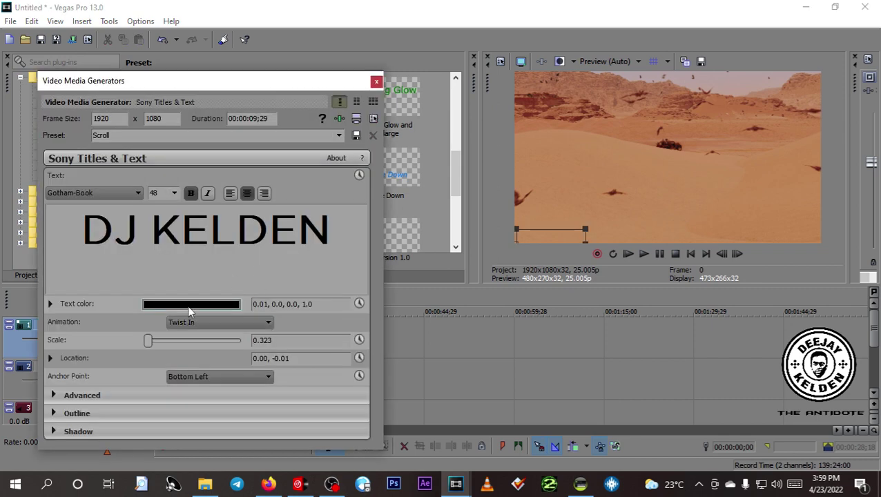
pyautogui.click(190, 311)
pyautogui.click(208, 343)
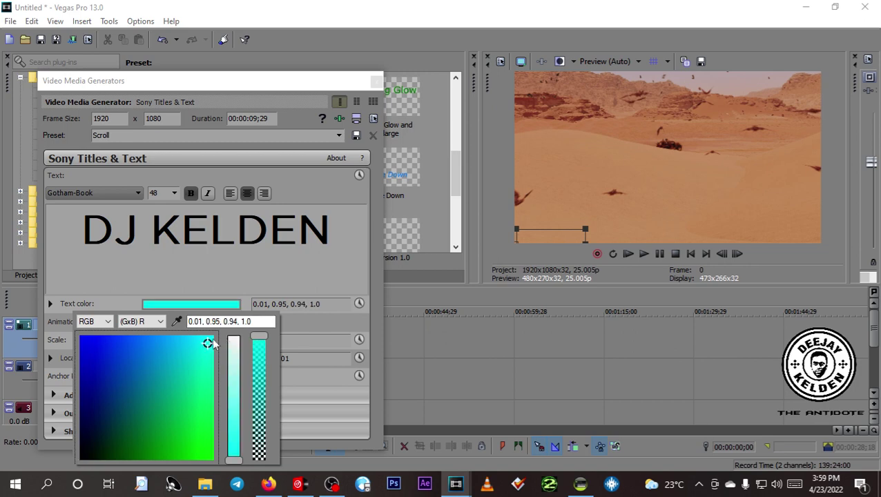
pyautogui.moveTo(207, 344); pyautogui.dragTo(219, 332)
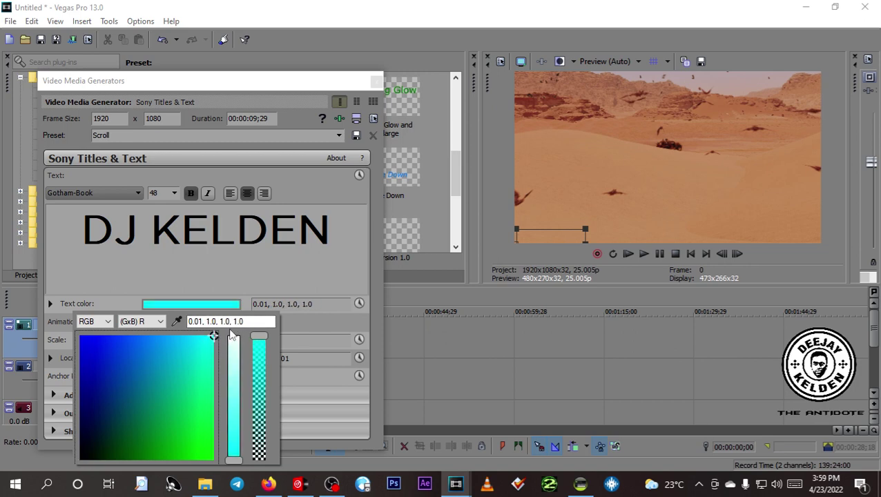
pyautogui.click(276, 271)
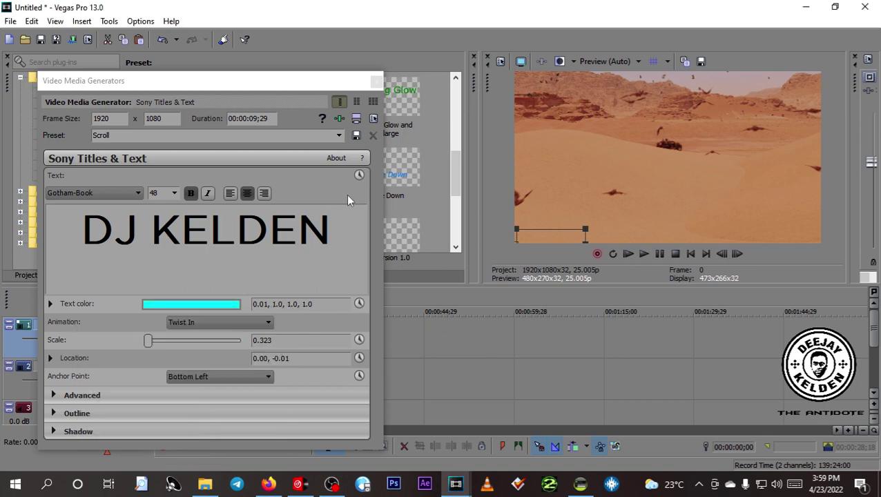
# Close the title settings and play back the timeline from the start to preview the cyan title.
pyautogui.click(377, 82)
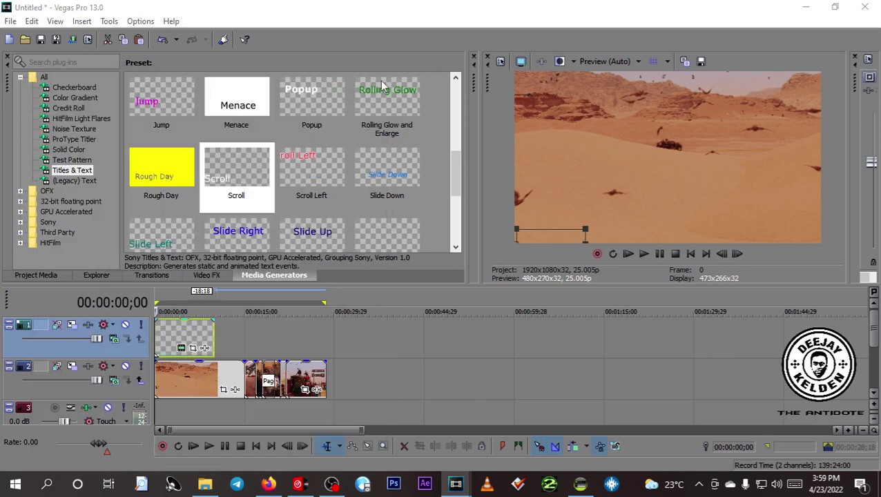
pyautogui.click(194, 446)
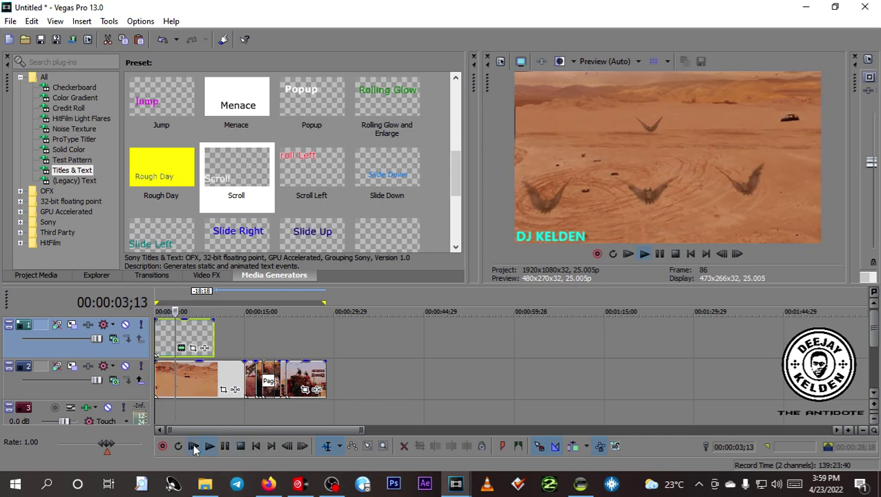
pyautogui.press('space')
# Move the title slightly up to a location of about 0.01, 0.02, close its settings, and preview it from the start.
pyautogui.click(181, 349)
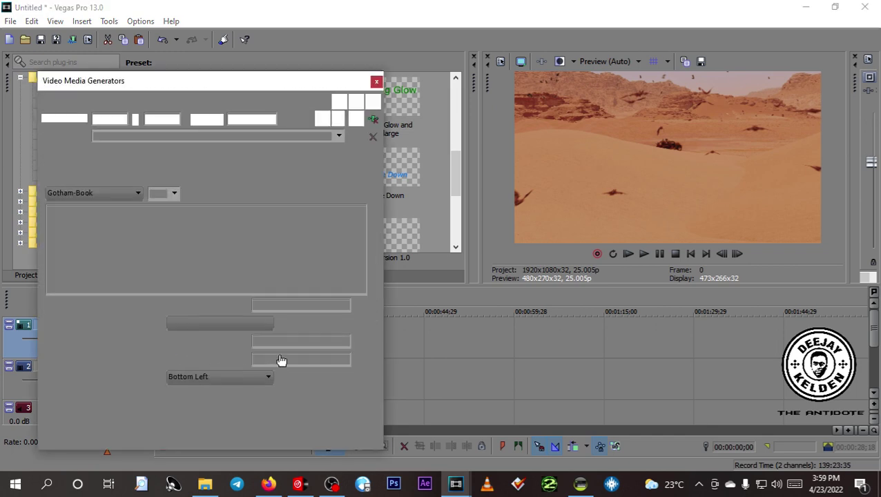
pyautogui.moveTo(543, 236); pyautogui.dragTo(544, 230)
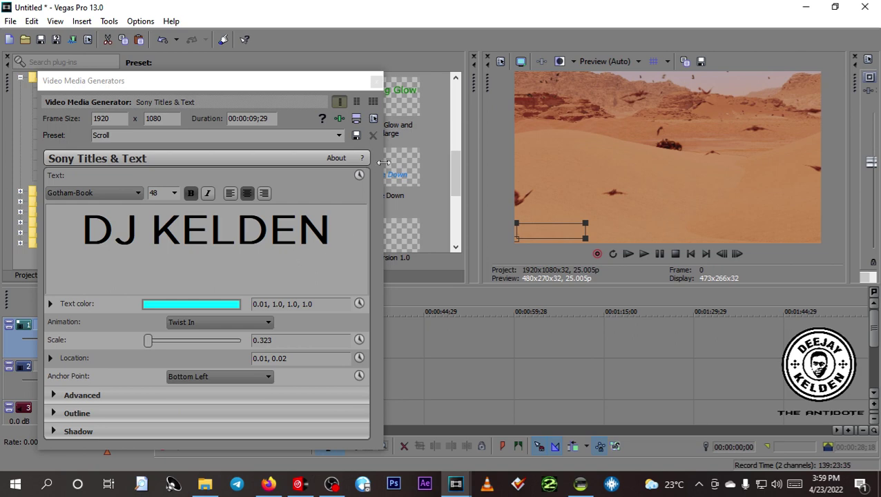
pyautogui.click(376, 82)
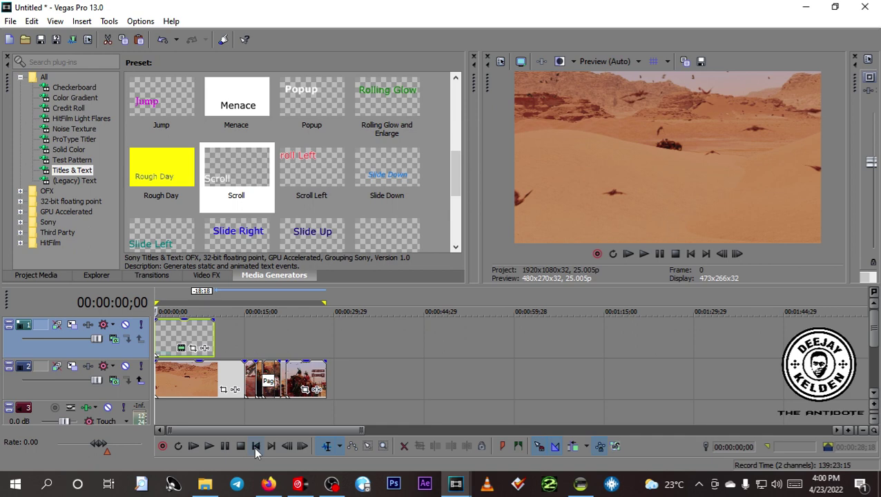
pyautogui.press('space')
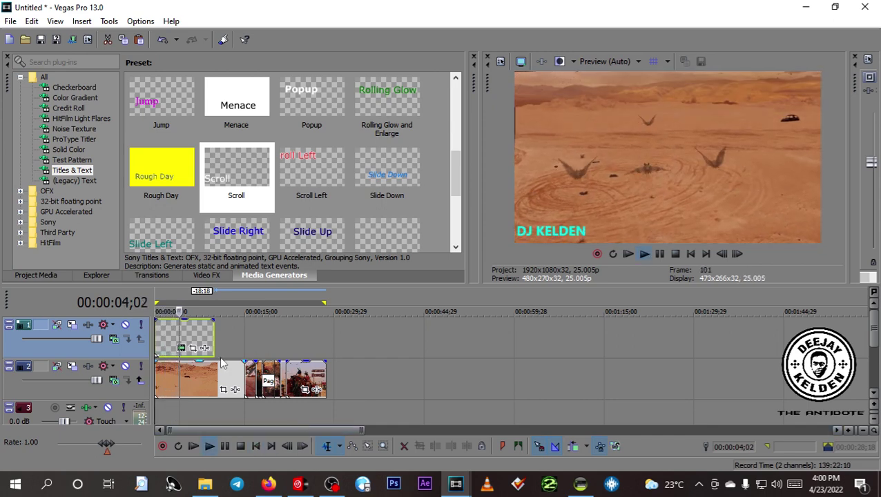
pyautogui.press('space')
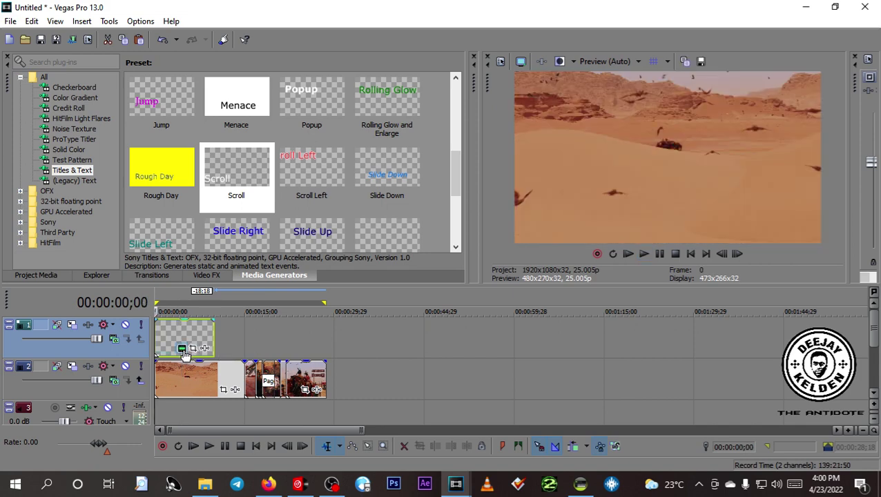
# Set the title's animation to Jump, close its settings, and preview the timeline from the start.
pyautogui.click(183, 349)
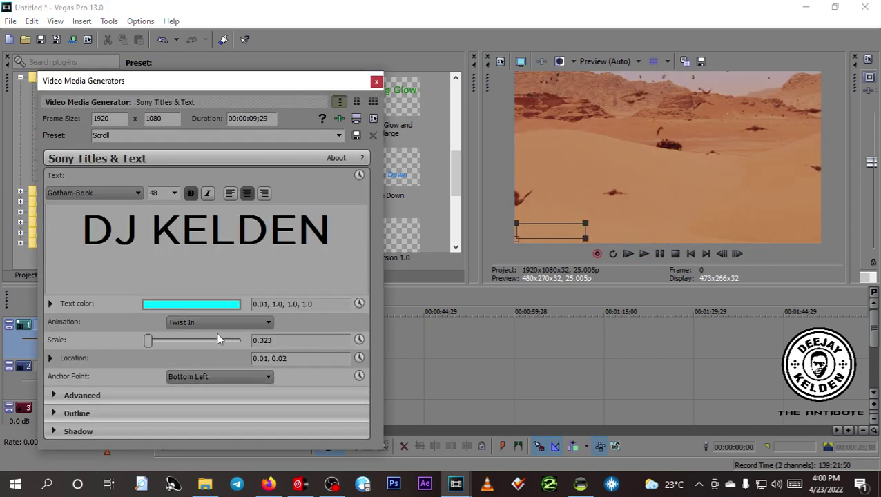
pyautogui.click(215, 321)
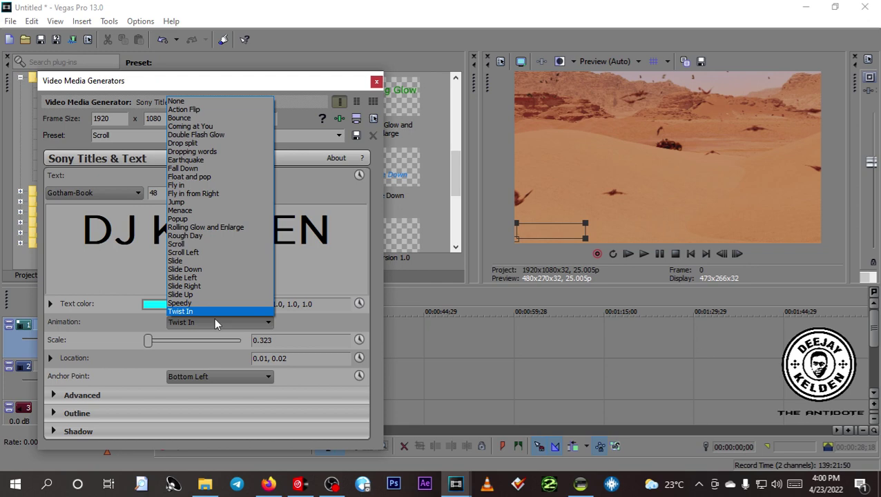
pyautogui.click(212, 205)
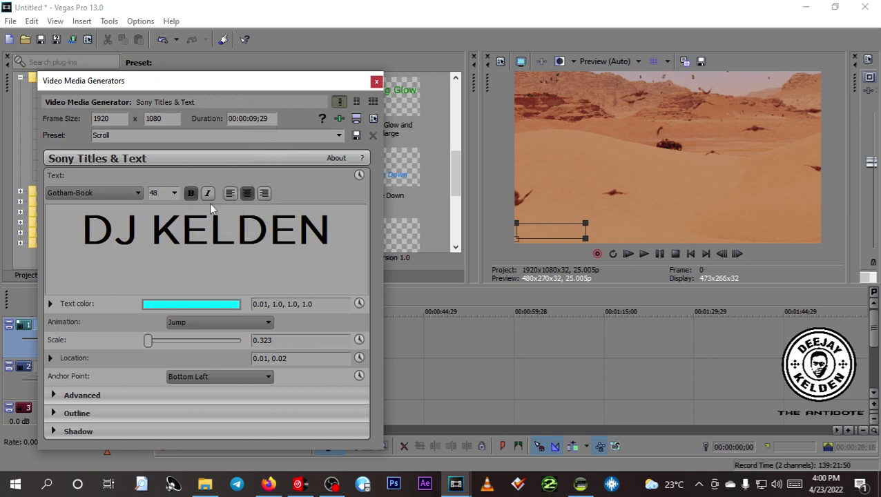
pyautogui.click(376, 81)
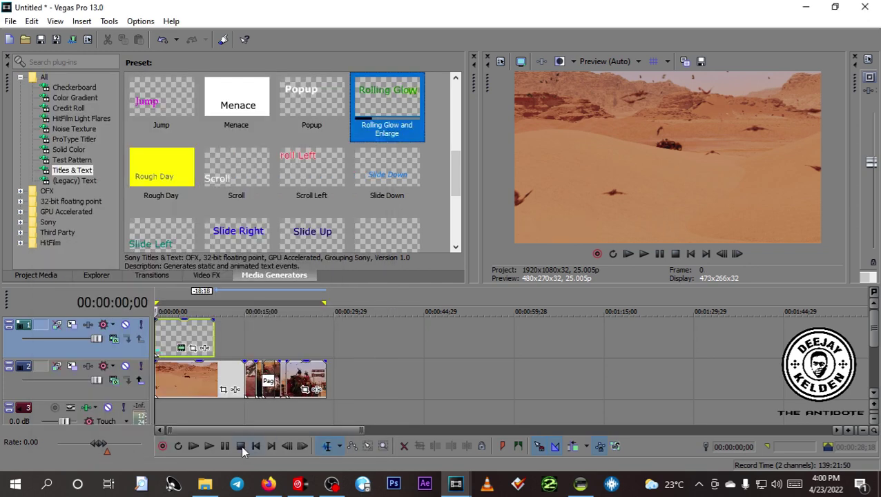
pyautogui.click(192, 445)
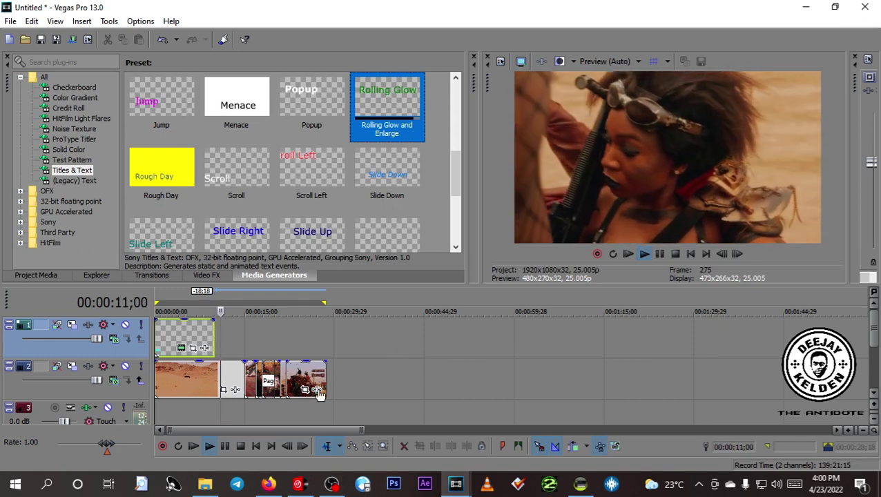
pyautogui.click(254, 445)
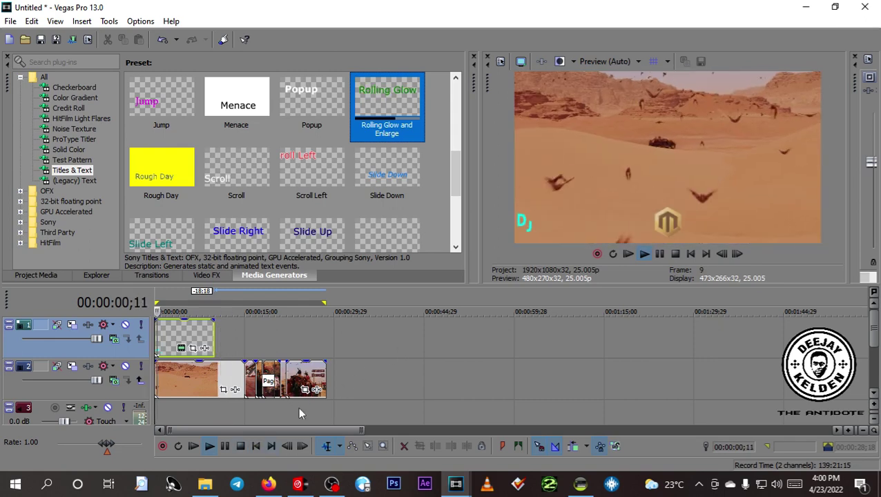
pyautogui.click(239, 445)
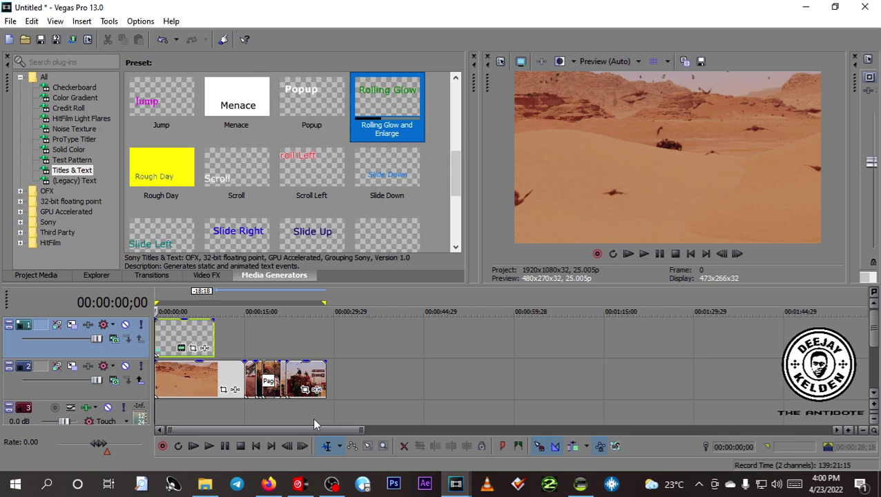
# Save the project in the Videos folder as a Vegas Pro project file named KELDEN.
pyautogui.hotkey('ctrl', 's')
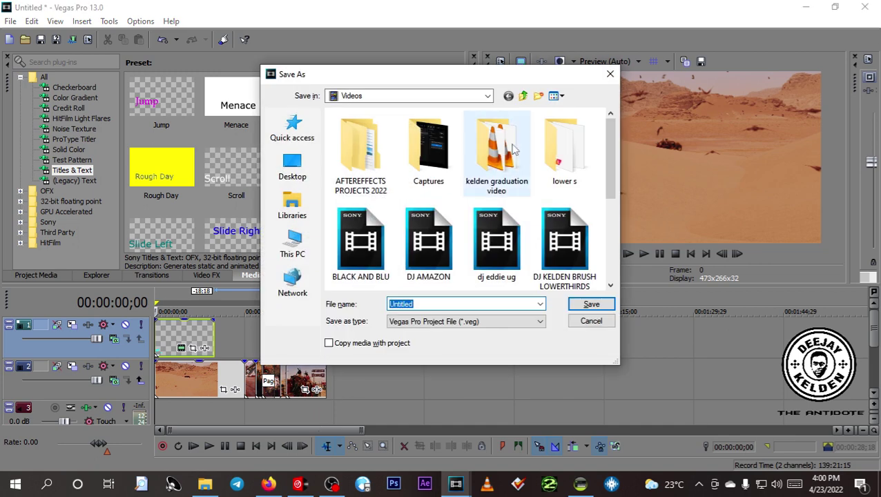
pyautogui.click(609, 74)
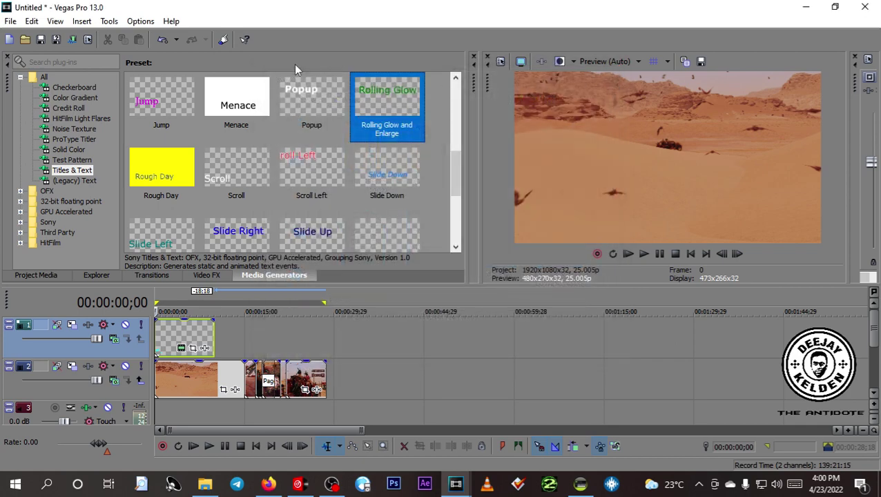
pyautogui.click(10, 20)
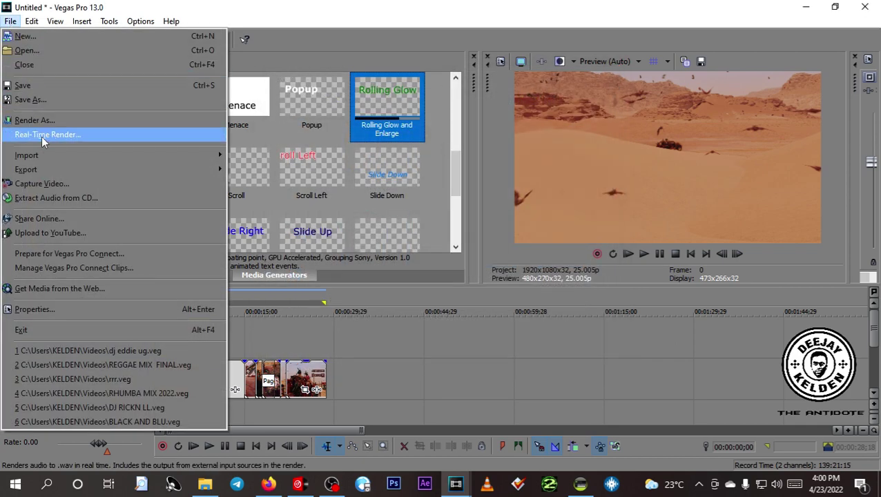
pyautogui.click(29, 100)
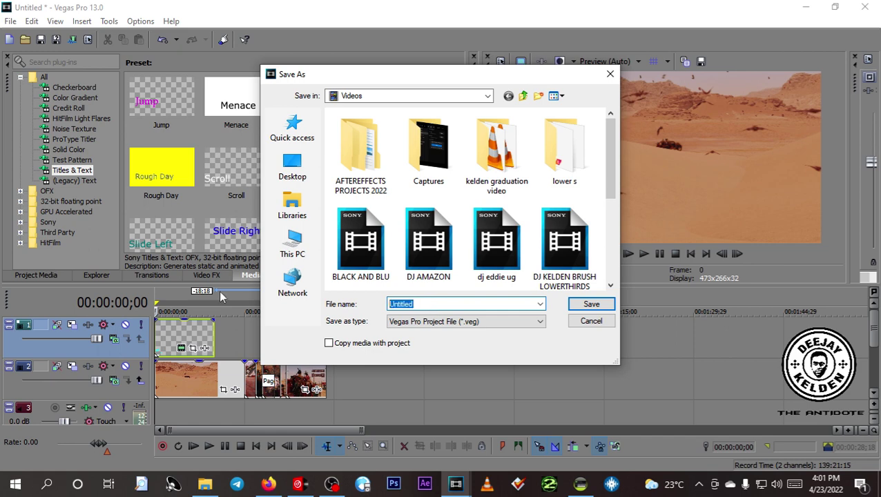
pyautogui.write('KELDEN')
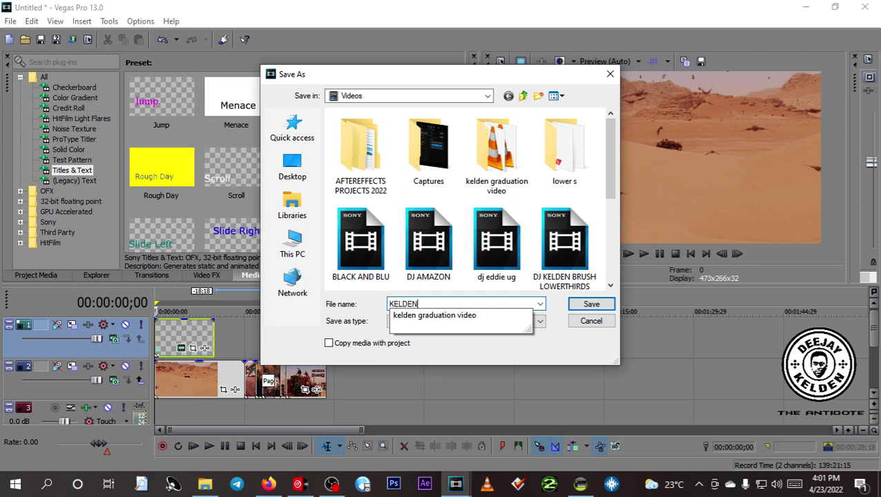
pyautogui.click(587, 304)
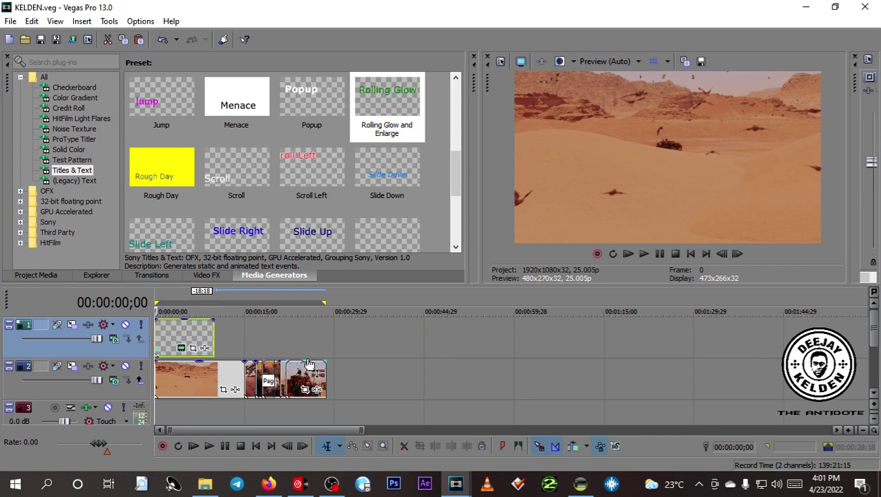
# Play the finished edit from the start of the timeline and watch it full screen on the external monitor preview.
pyautogui.click(399, 360)
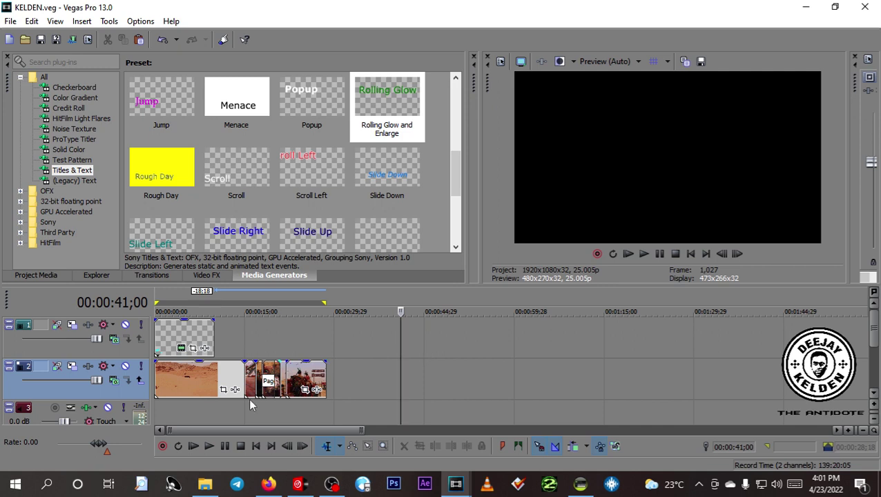
pyautogui.click(261, 447)
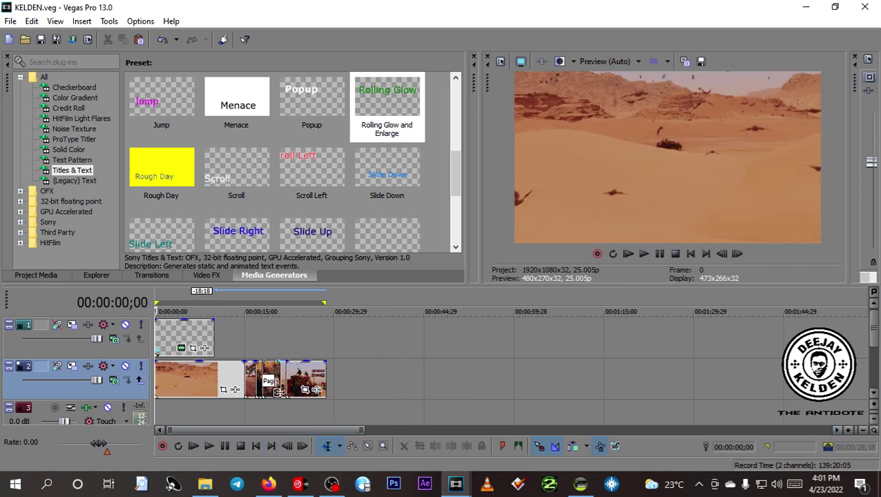
pyautogui.press('space')
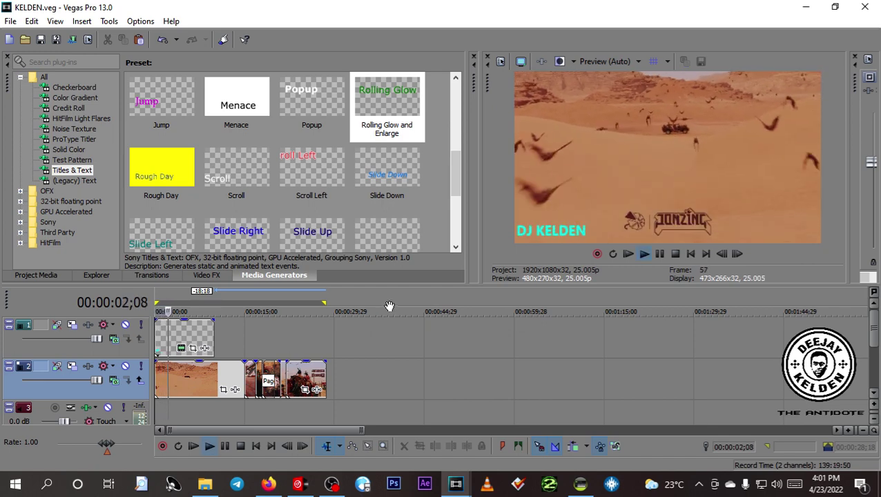
pyautogui.press('space')
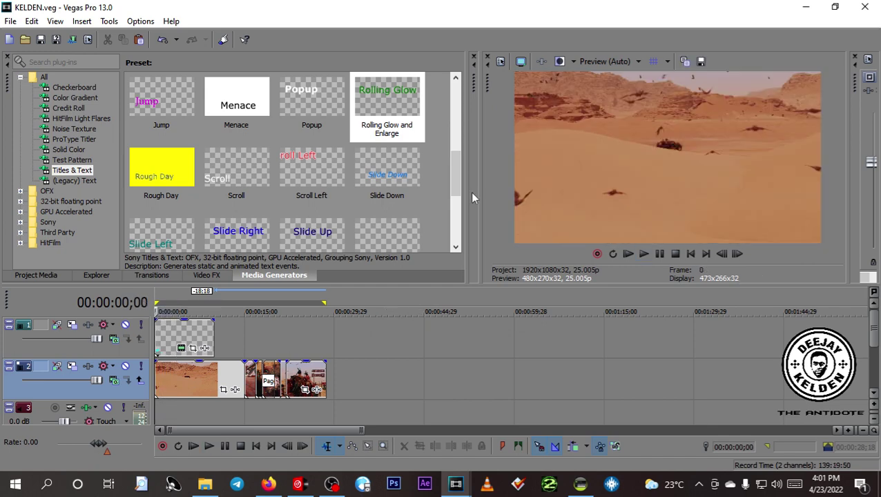
pyautogui.click(521, 63)
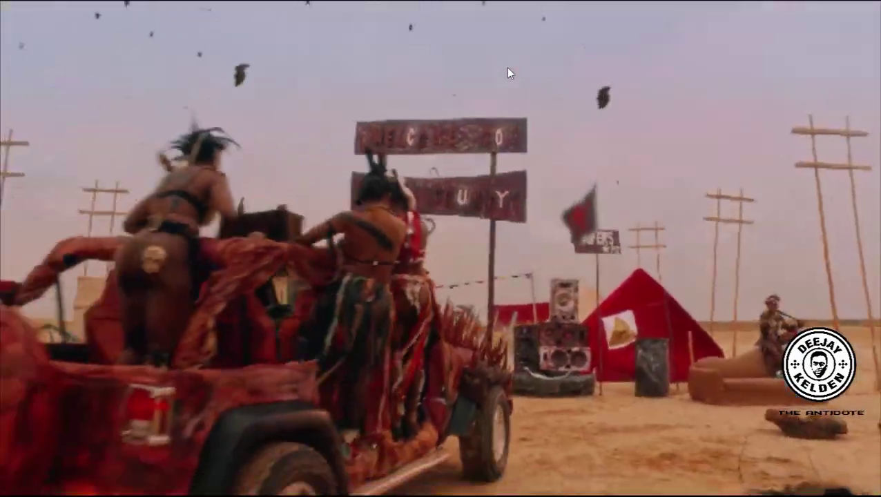
pyautogui.press('space')
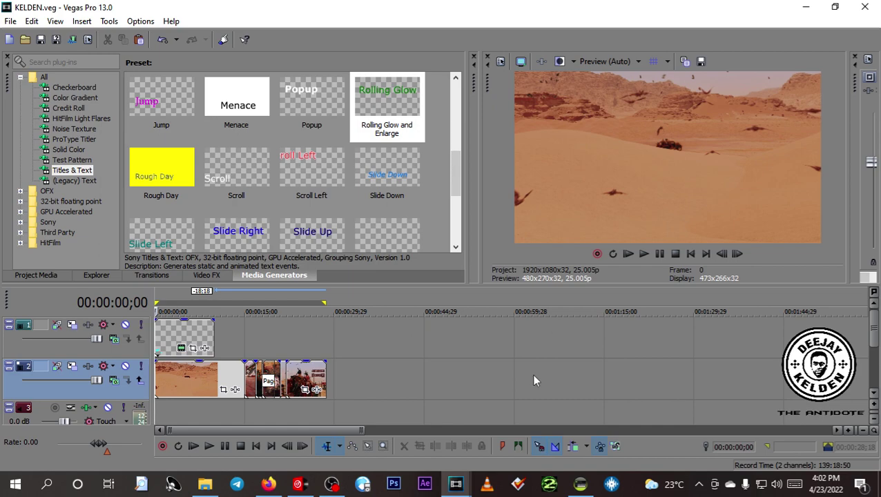
pyautogui.click(581, 484)
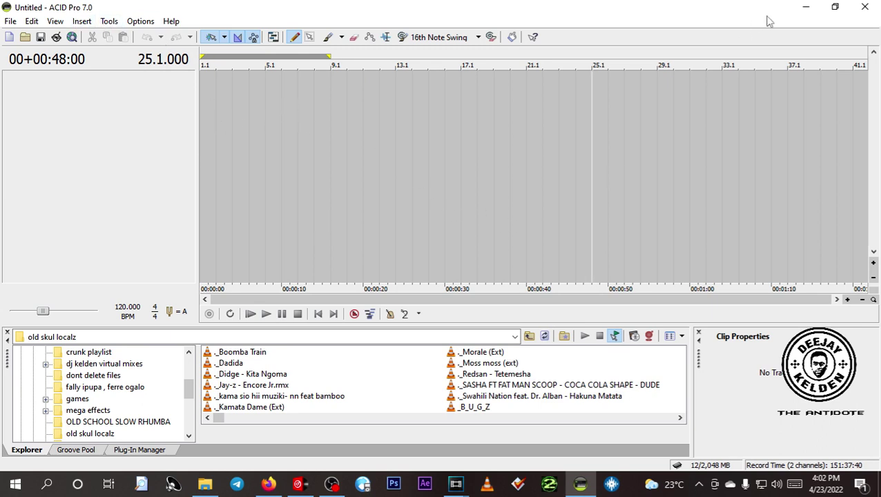
pyautogui.click(805, 7)
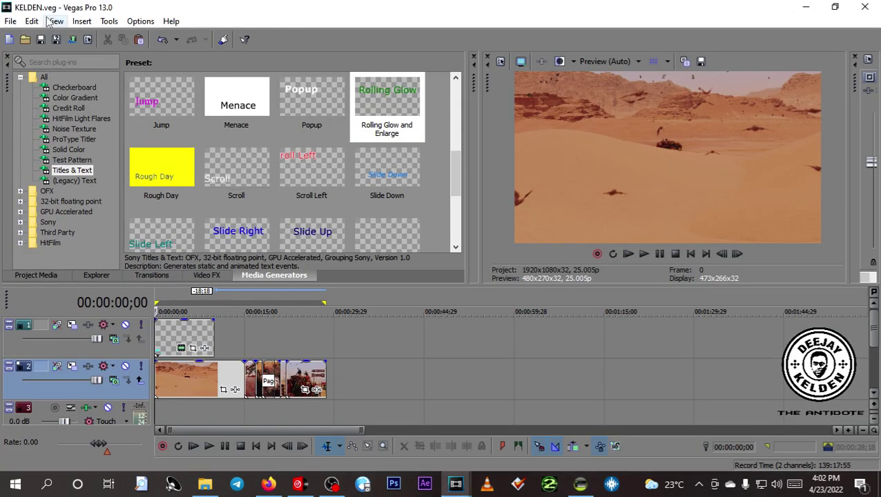